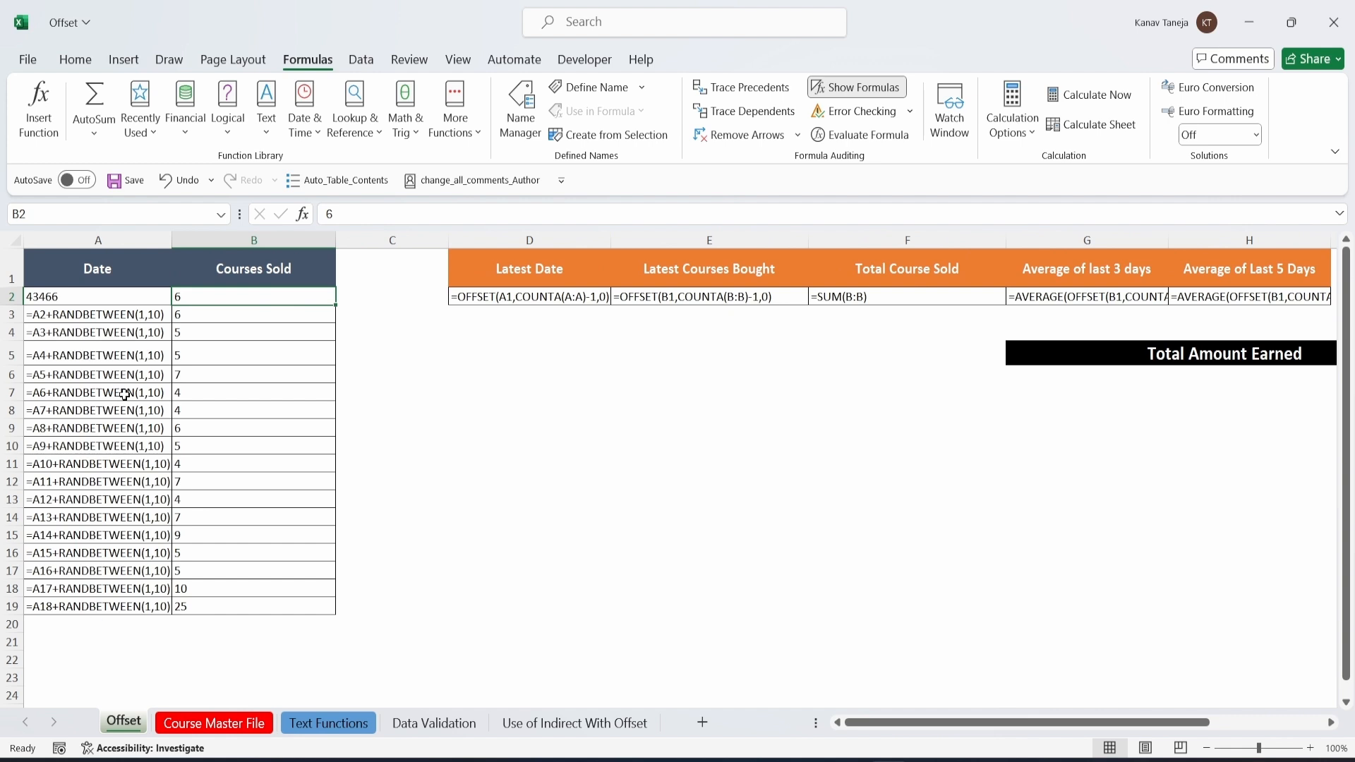
Switch the sheet from showing formulas back to values and trace the precedents of the Total Amount Earned cell J5.
click(858, 97)
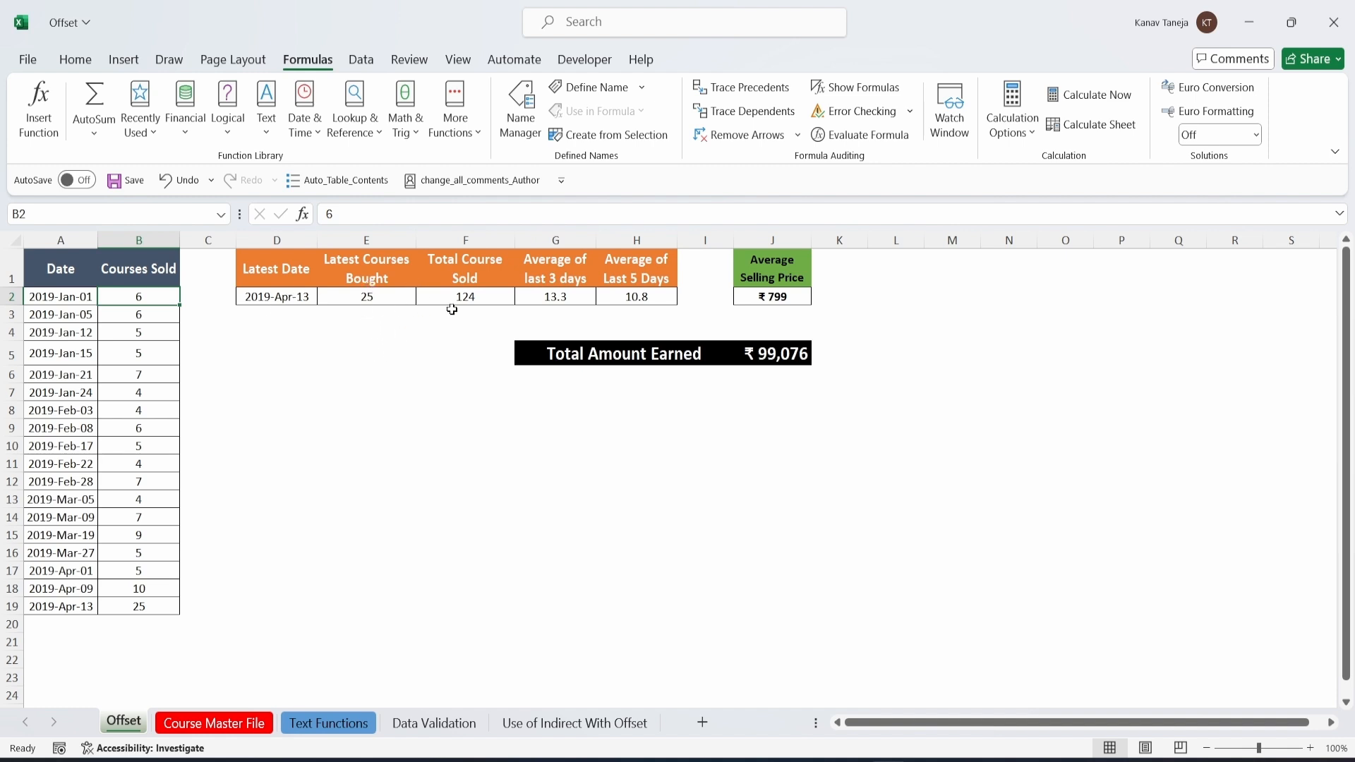
click(779, 357)
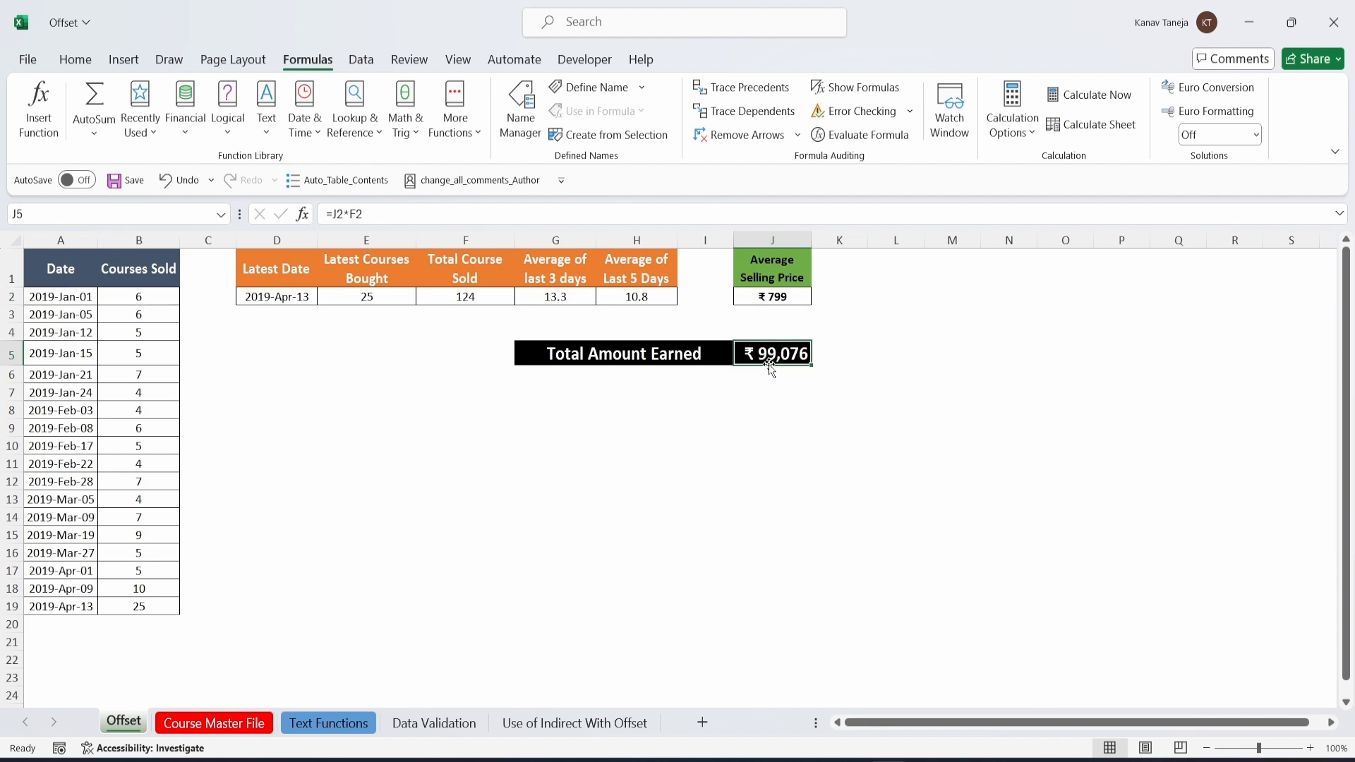
click(738, 89)
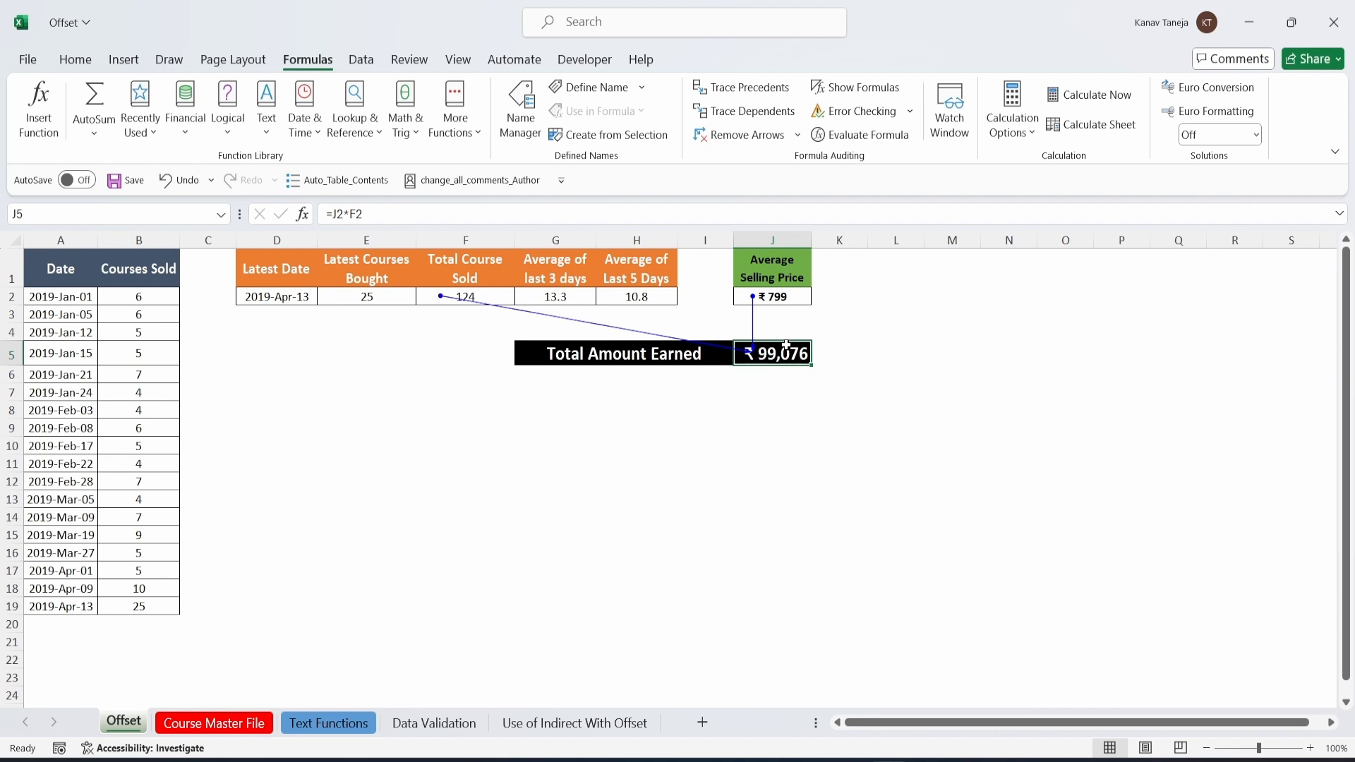
Trace the precedents and the dependents of the Total Course Sold cell F2, clearing the tracer arrows after each trace.
click(471, 296)
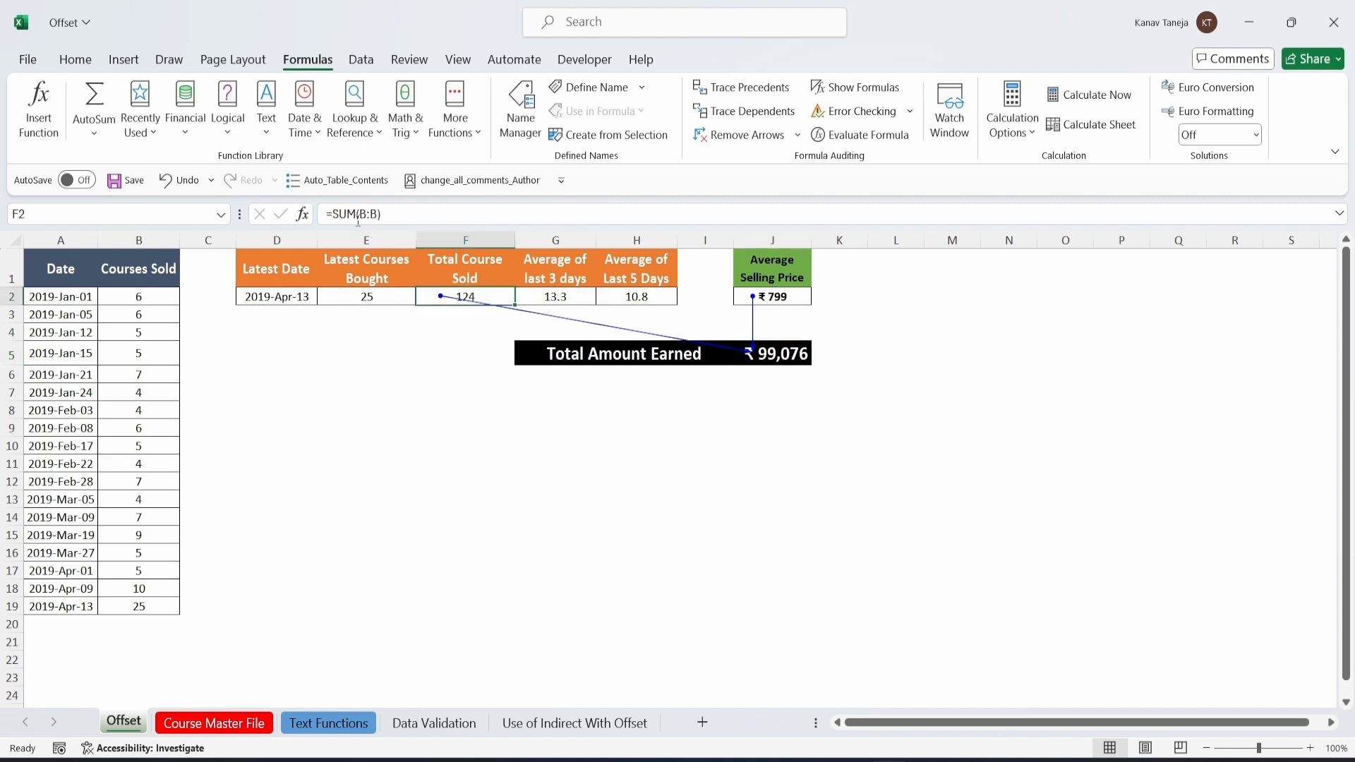
click(752, 91)
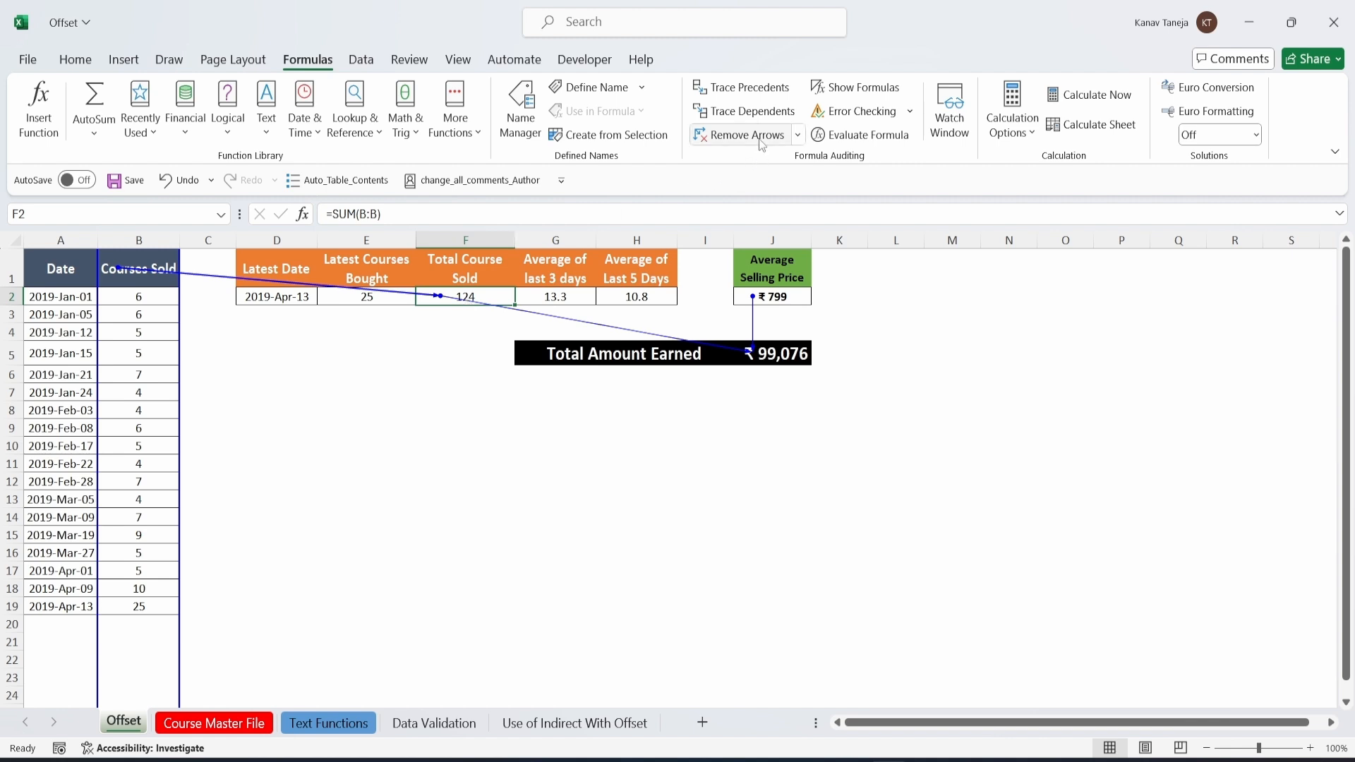
click(731, 141)
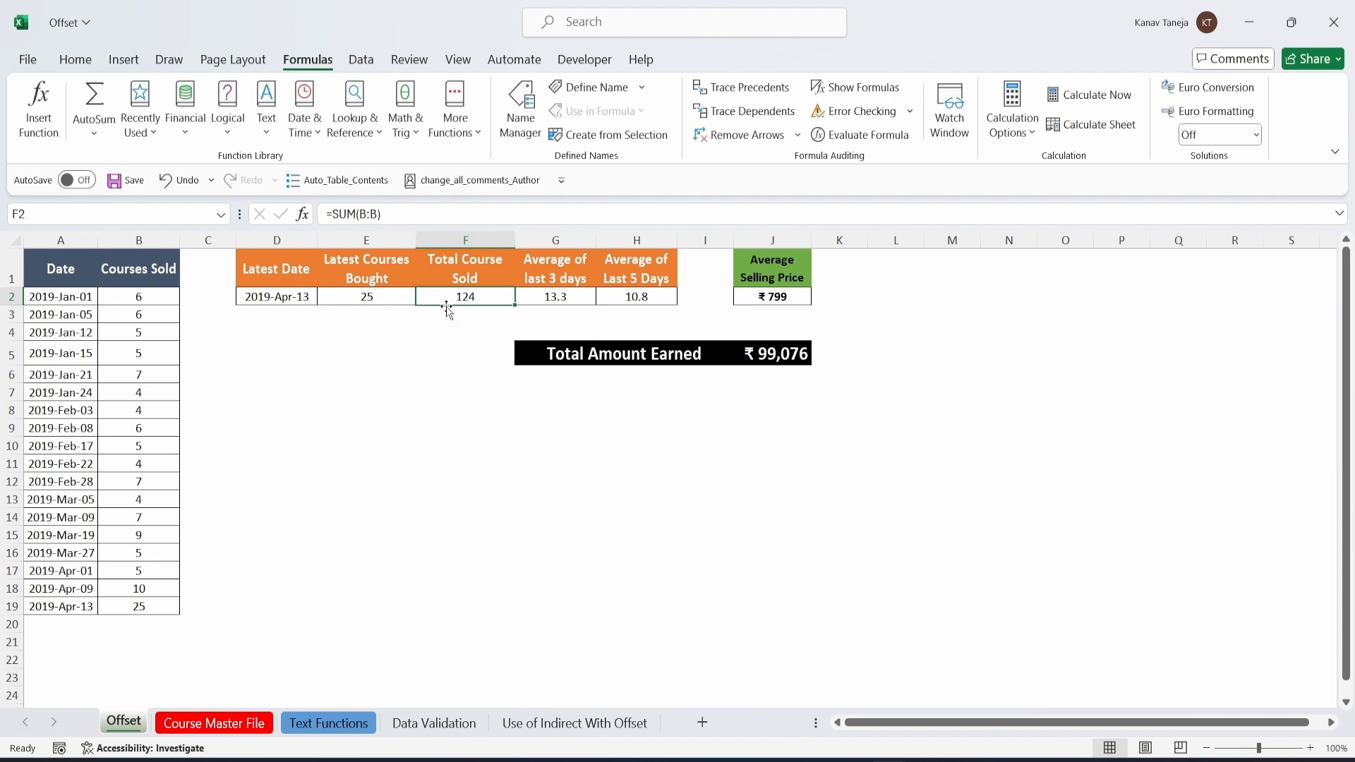
click(752, 121)
click(747, 135)
Trace the dependents of the Courses Sold cell B16 and of the Total Course Sold cell F2.
click(141, 429)
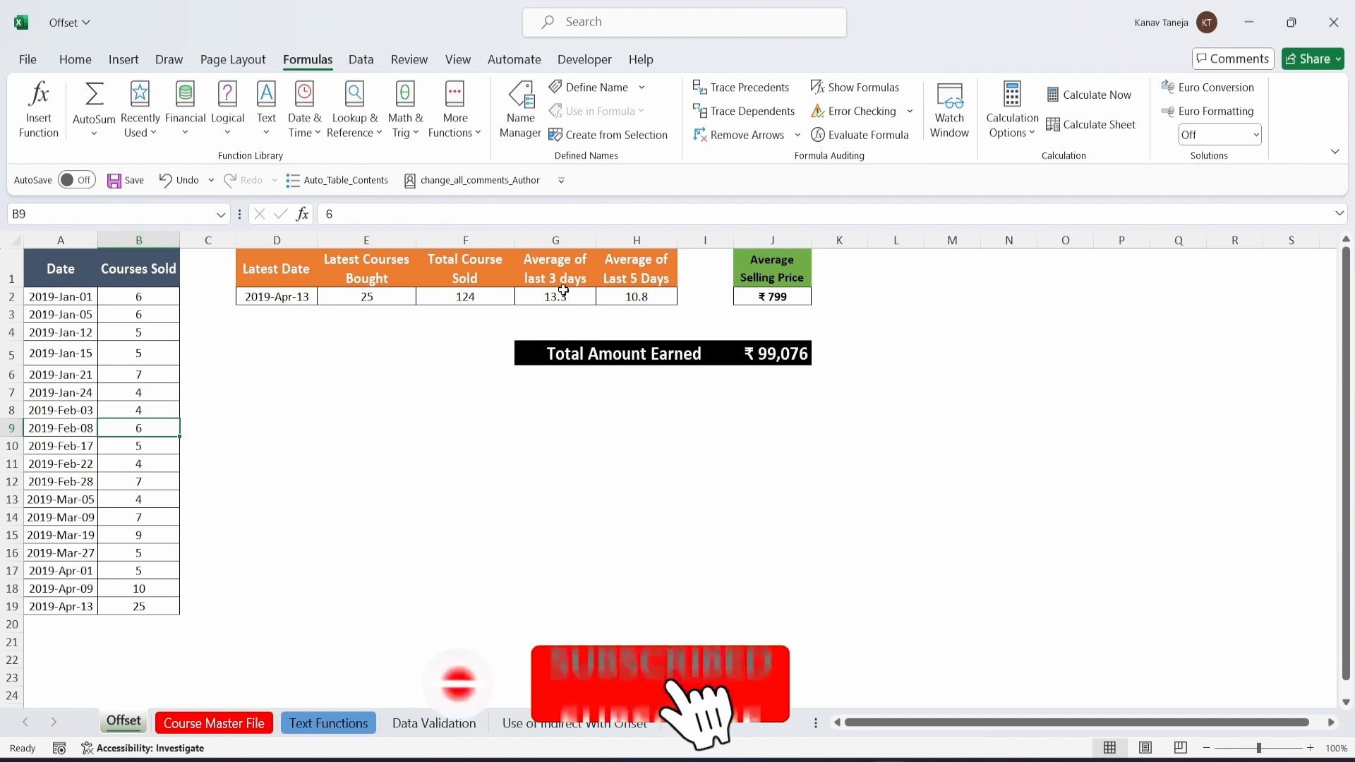
click(102, 553)
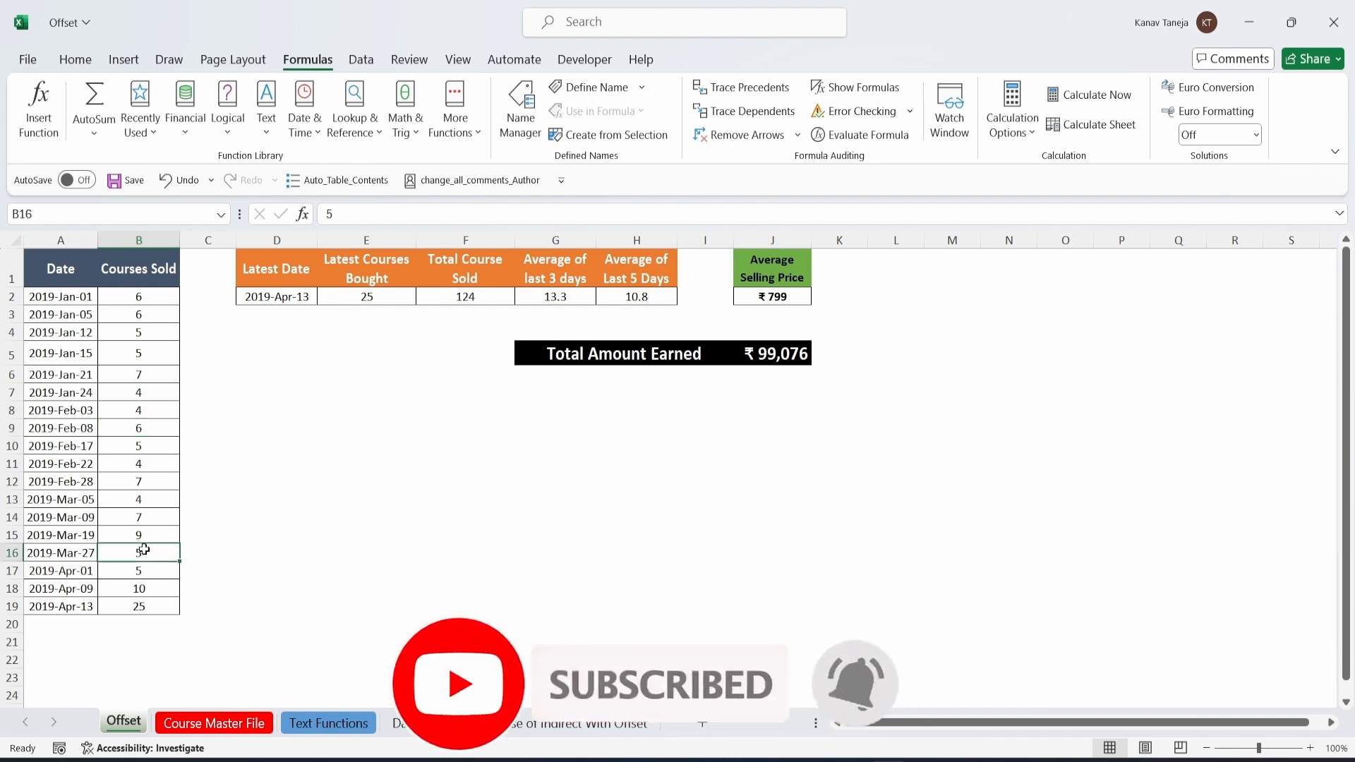
click(736, 113)
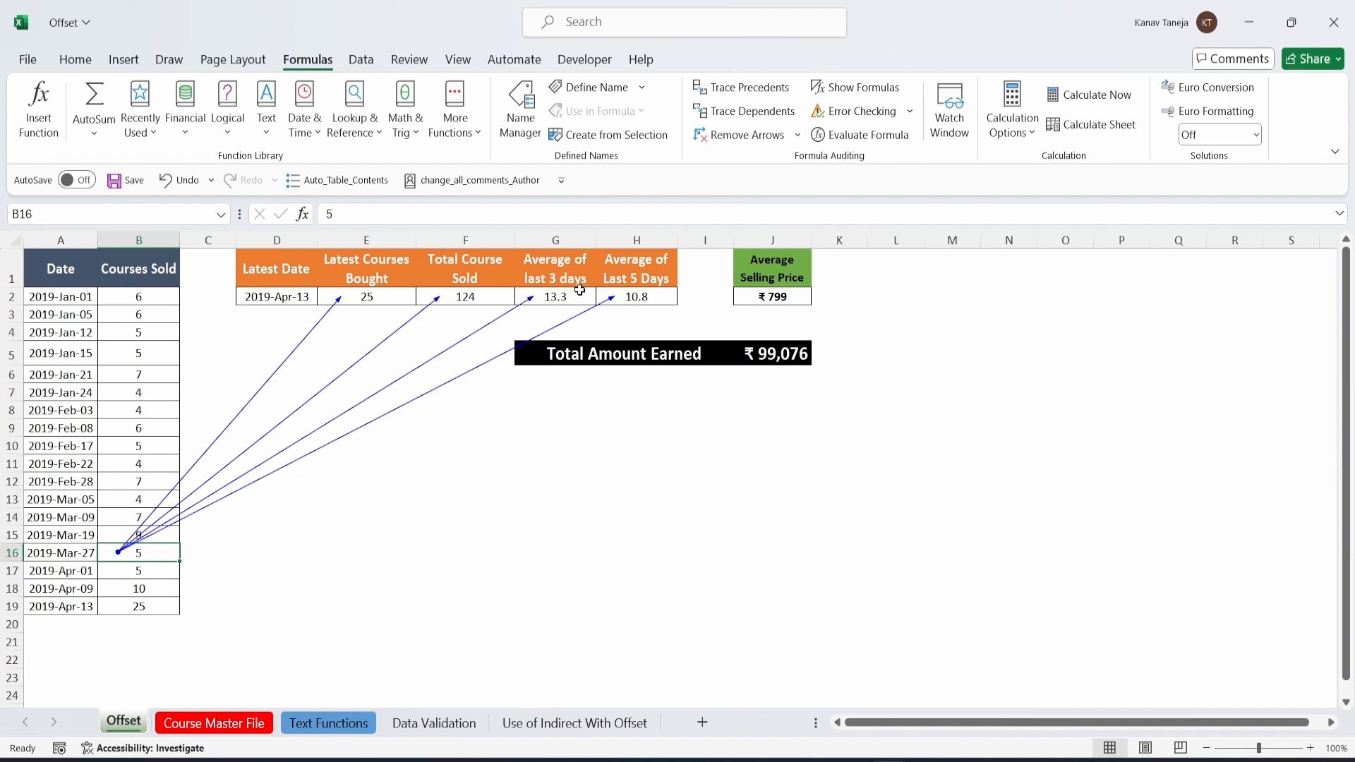
click(462, 299)
click(755, 119)
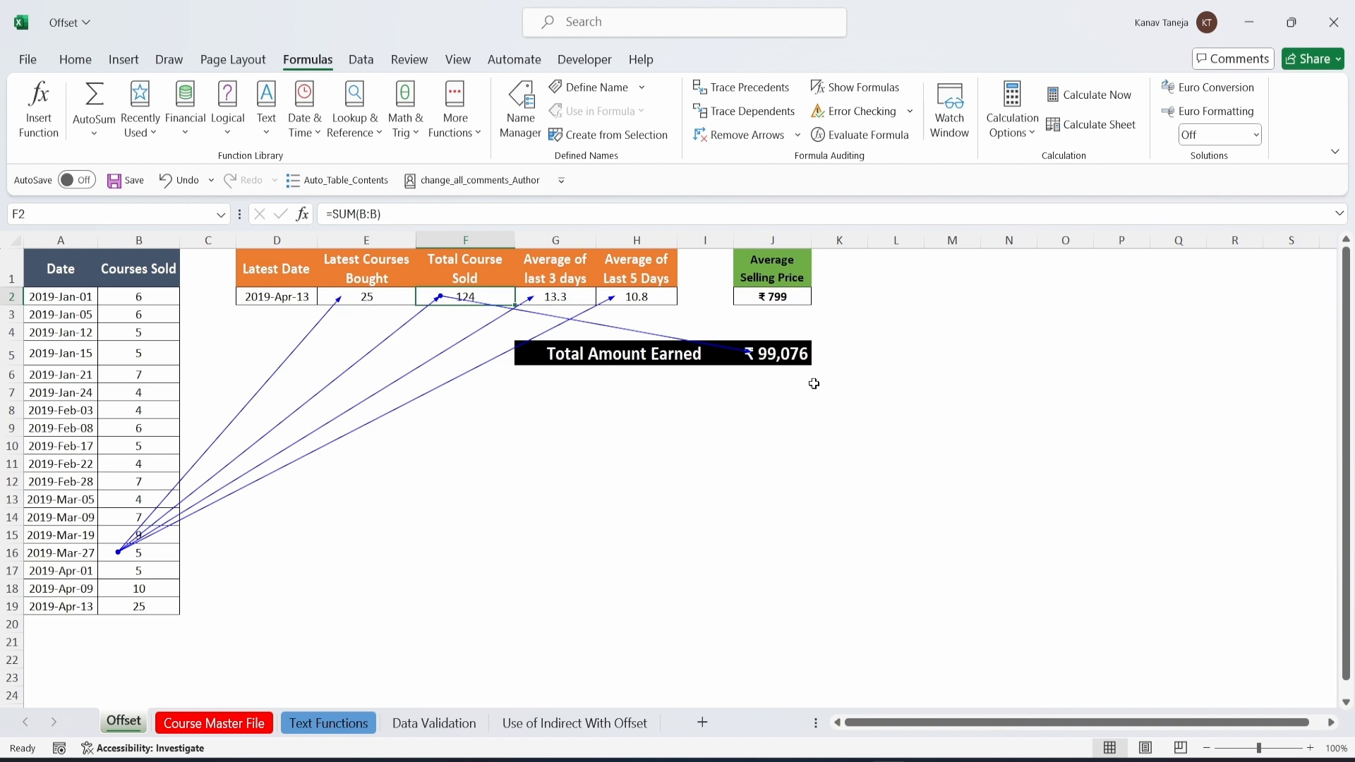
Set the Courses Sold value in B16 to 7 and remove the tracer arrows.
click(151, 552)
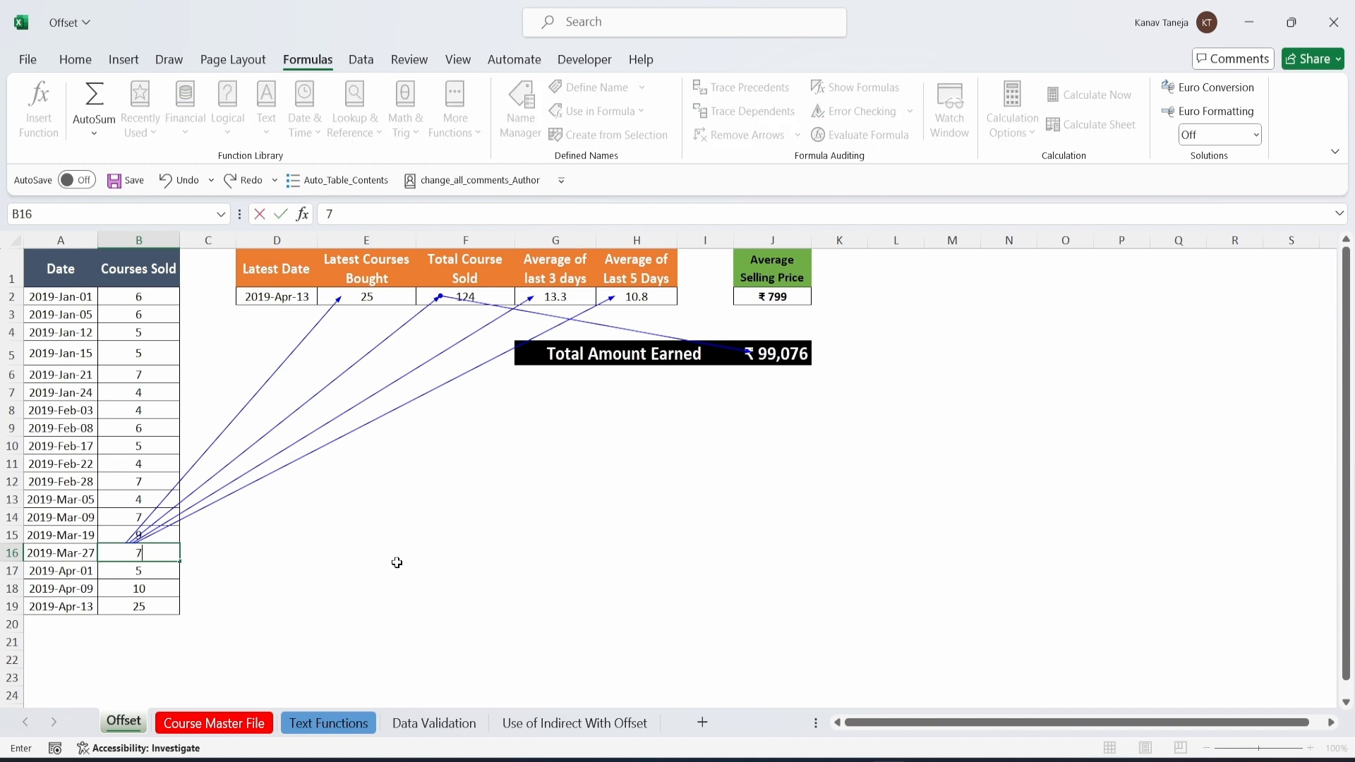
key(F9)
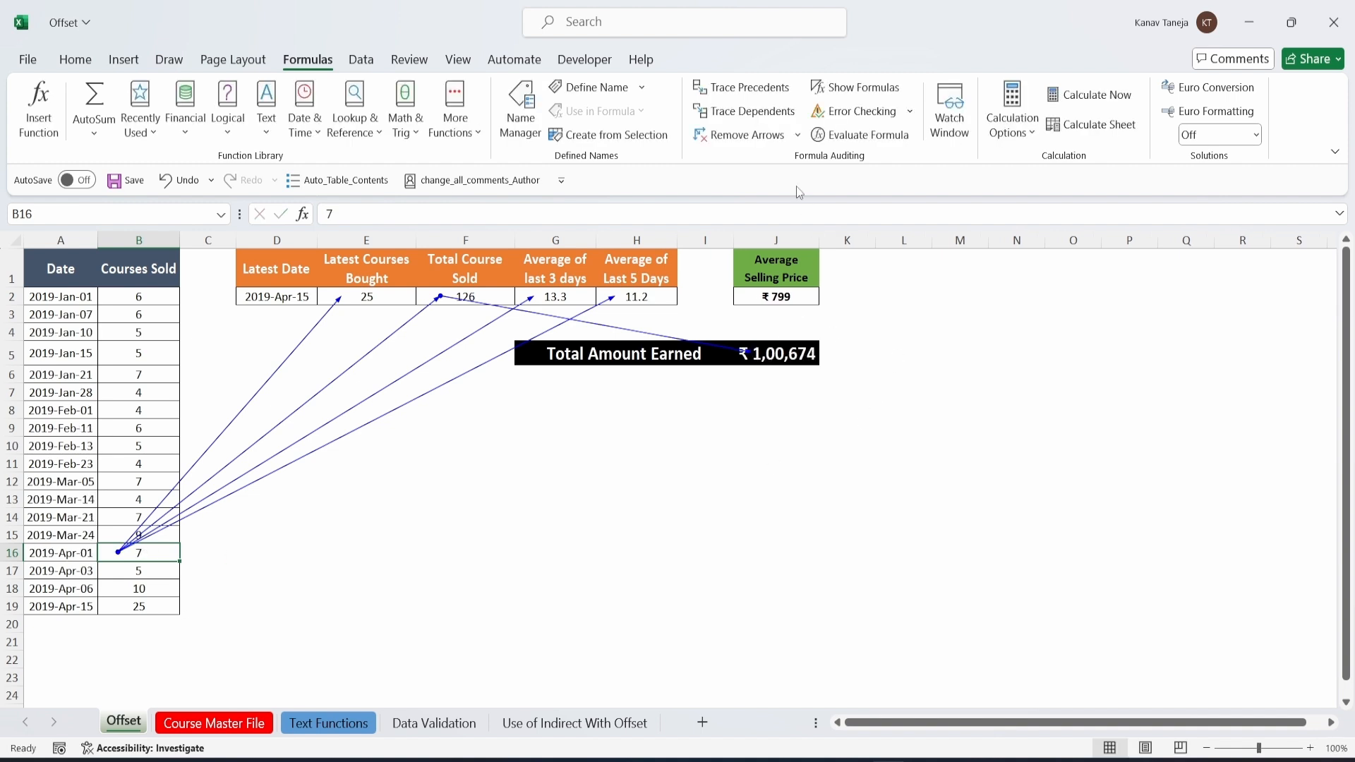
click(748, 136)
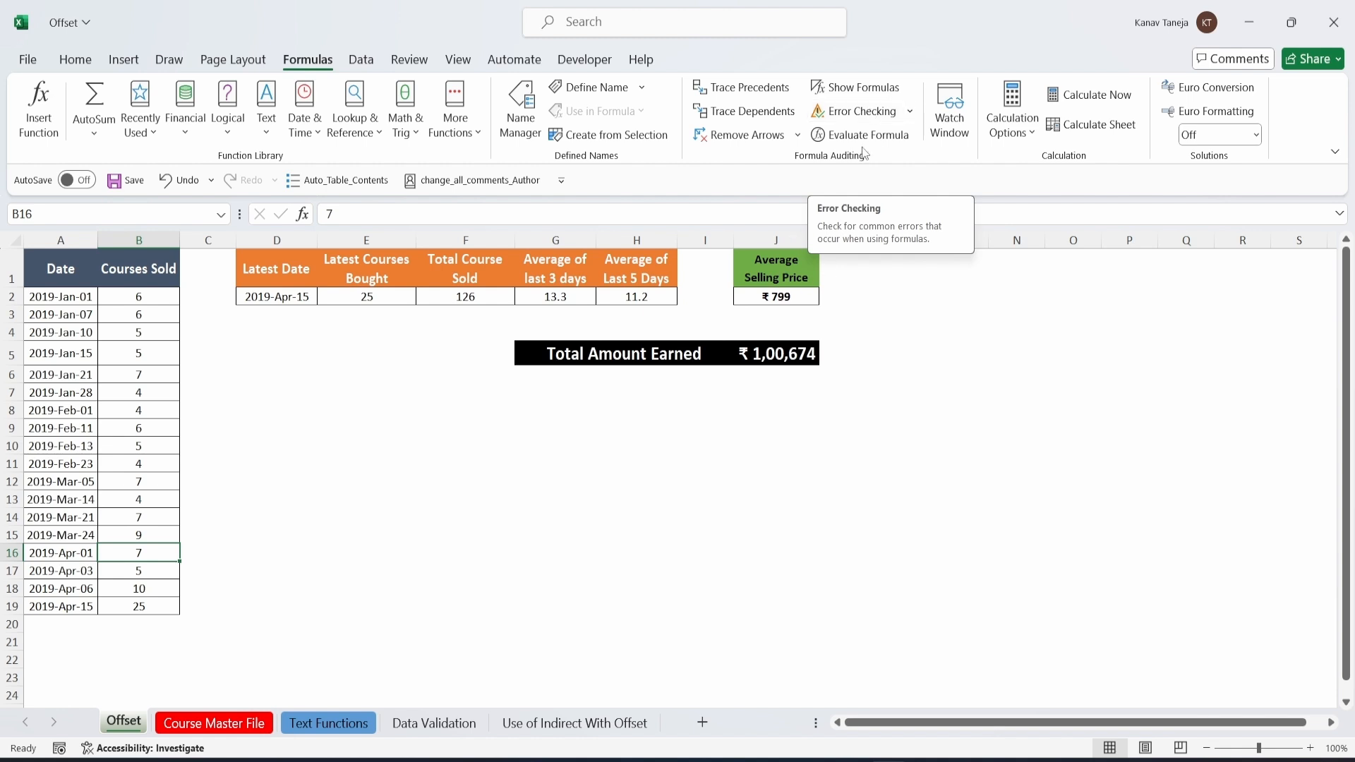
Run error checking on the Offset sheet and dismiss its result.
click(873, 117)
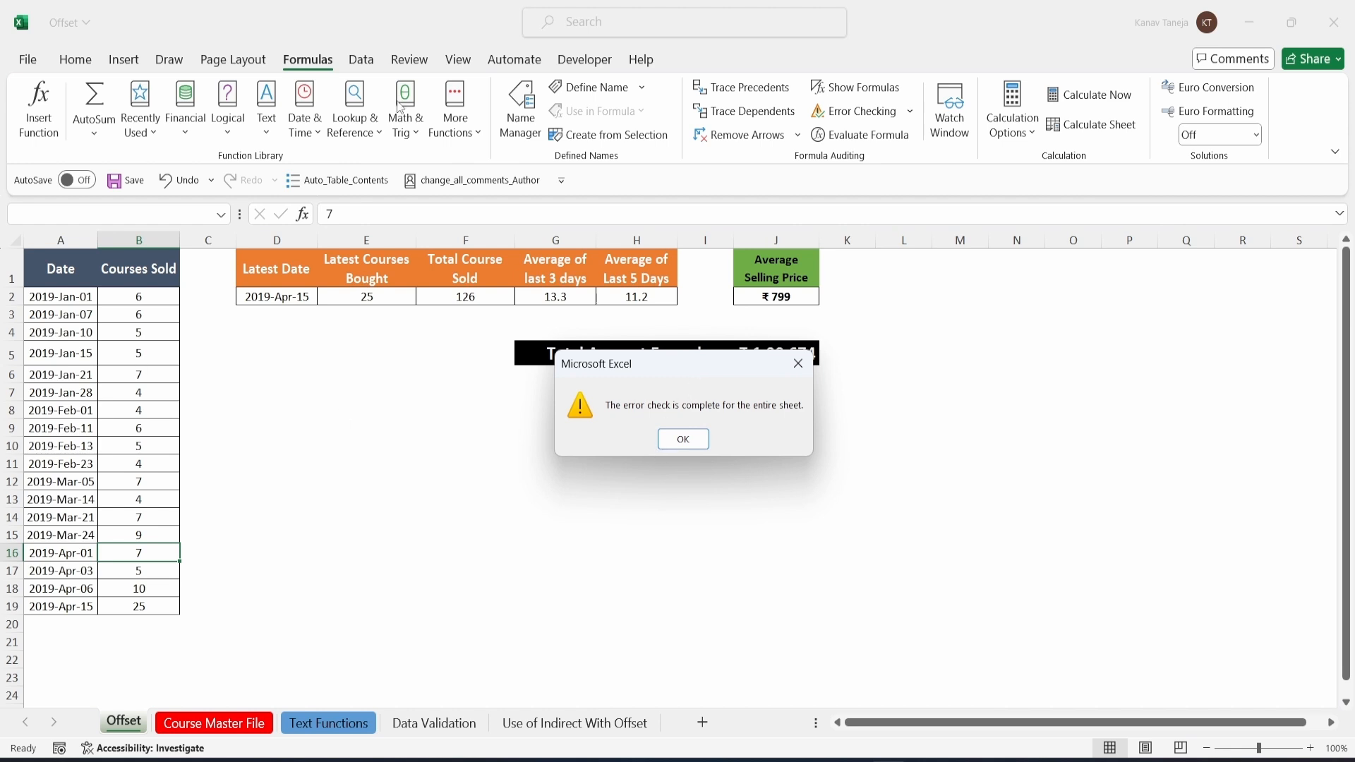
click(684, 440)
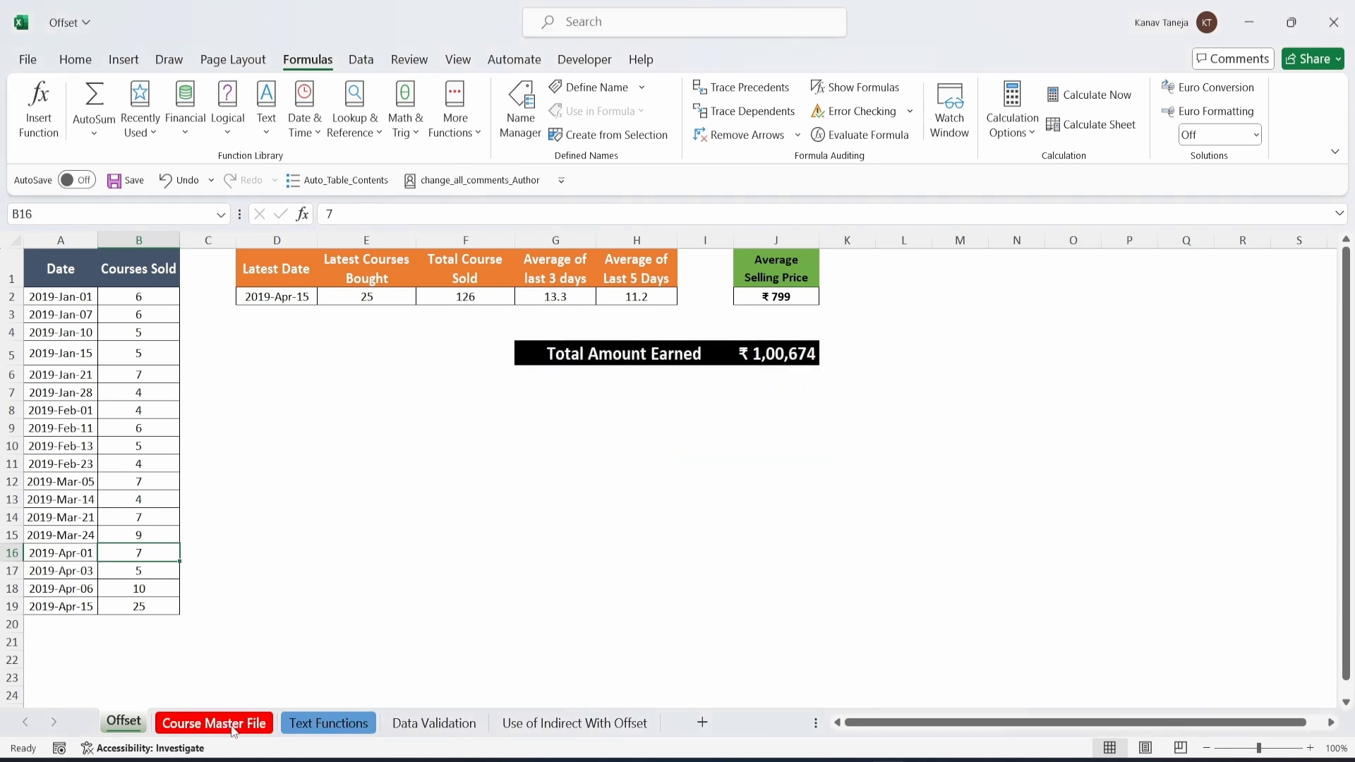
Run error checking on the #VALUE! cell J5 in the Text Functions sheet and inspect its source cell G5.
click(329, 723)
click(800, 336)
click(811, 356)
click(811, 334)
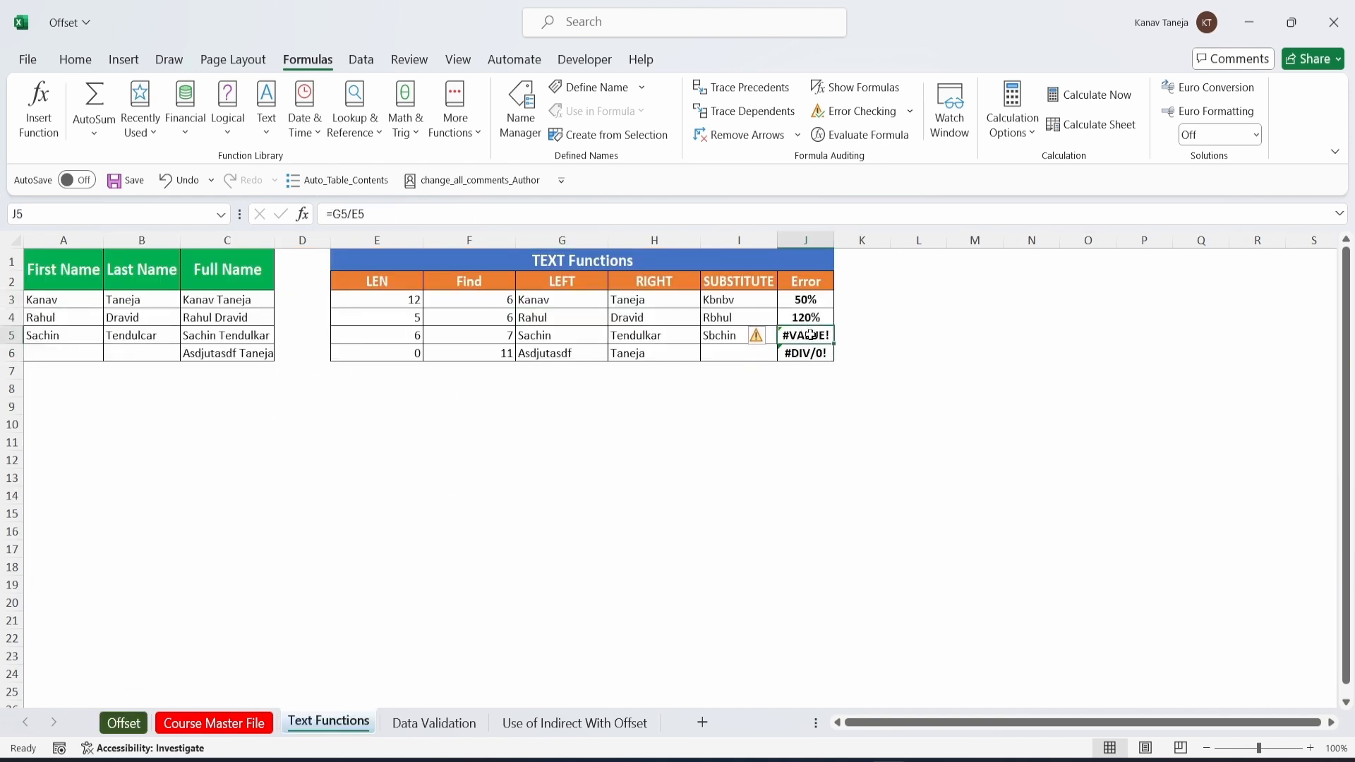
click(862, 117)
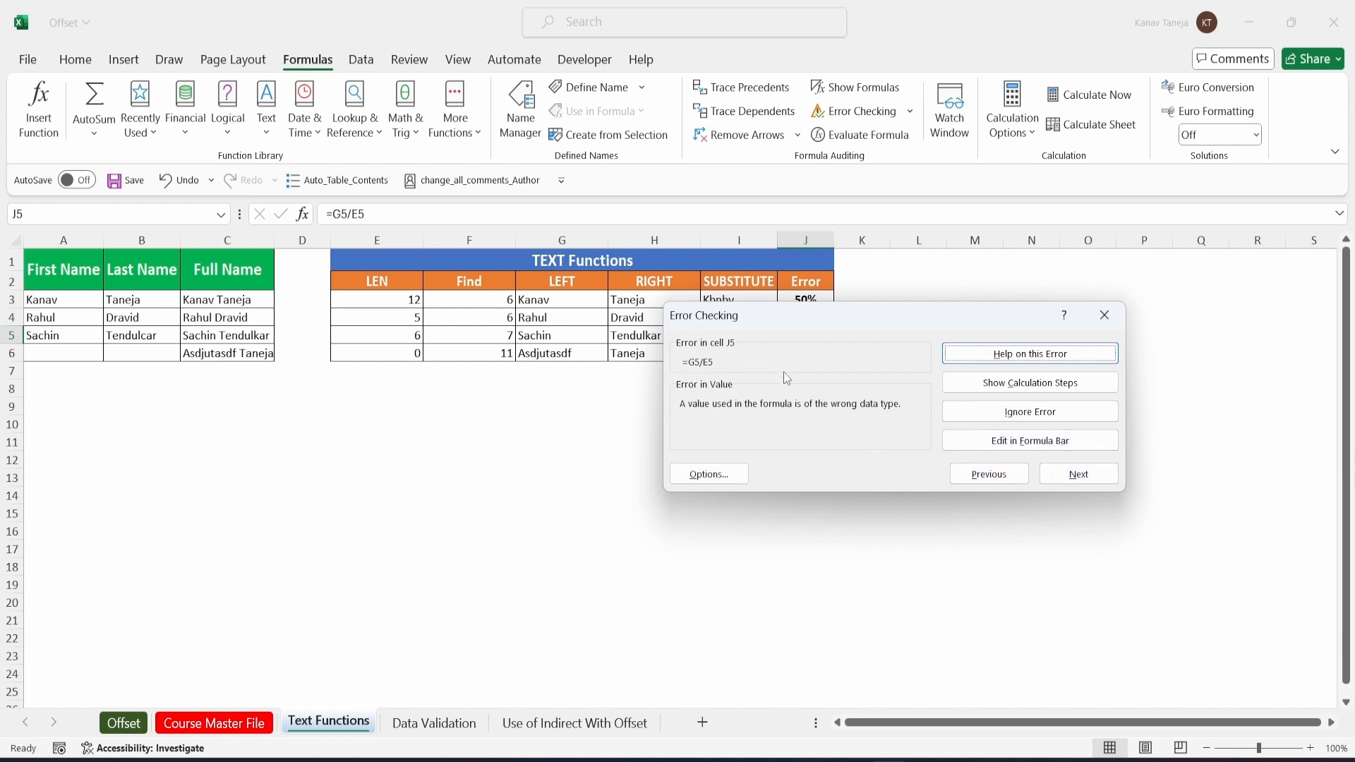
click(1105, 315)
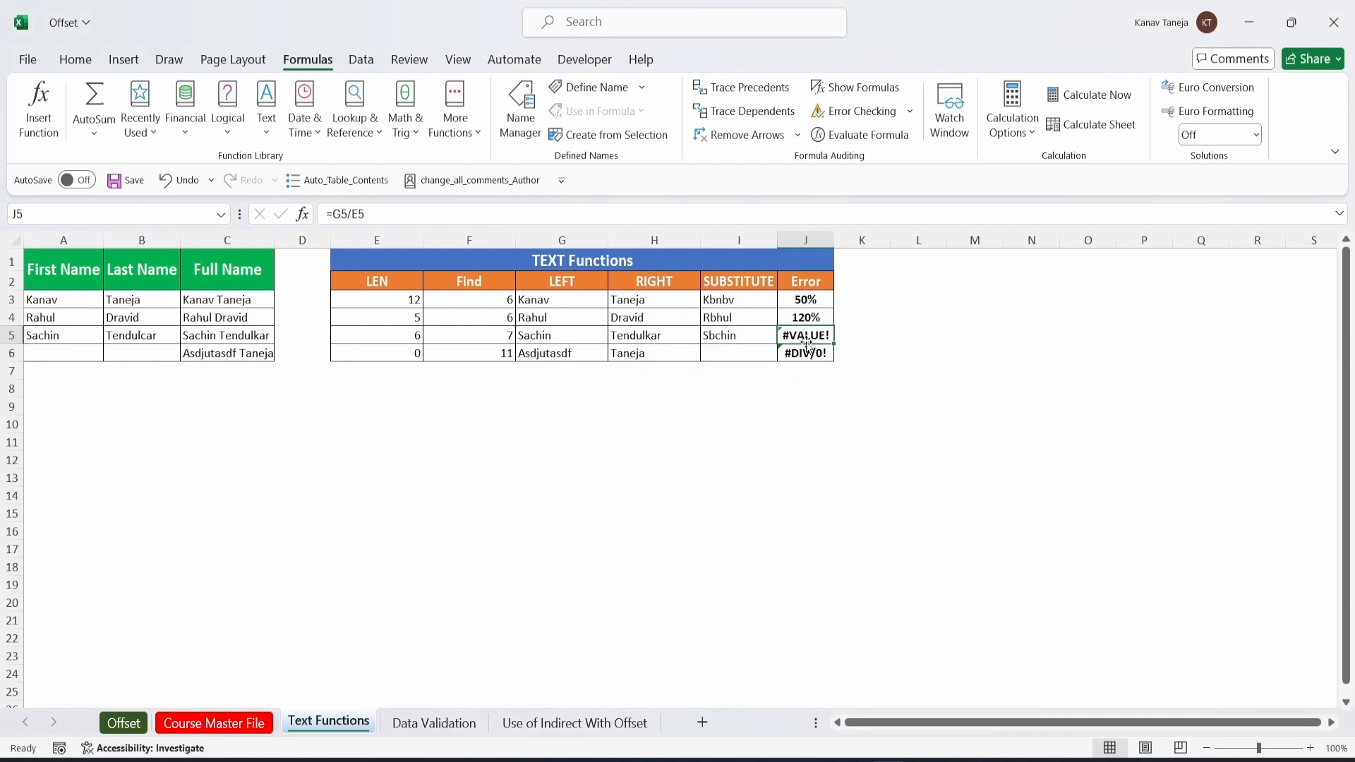
click(559, 334)
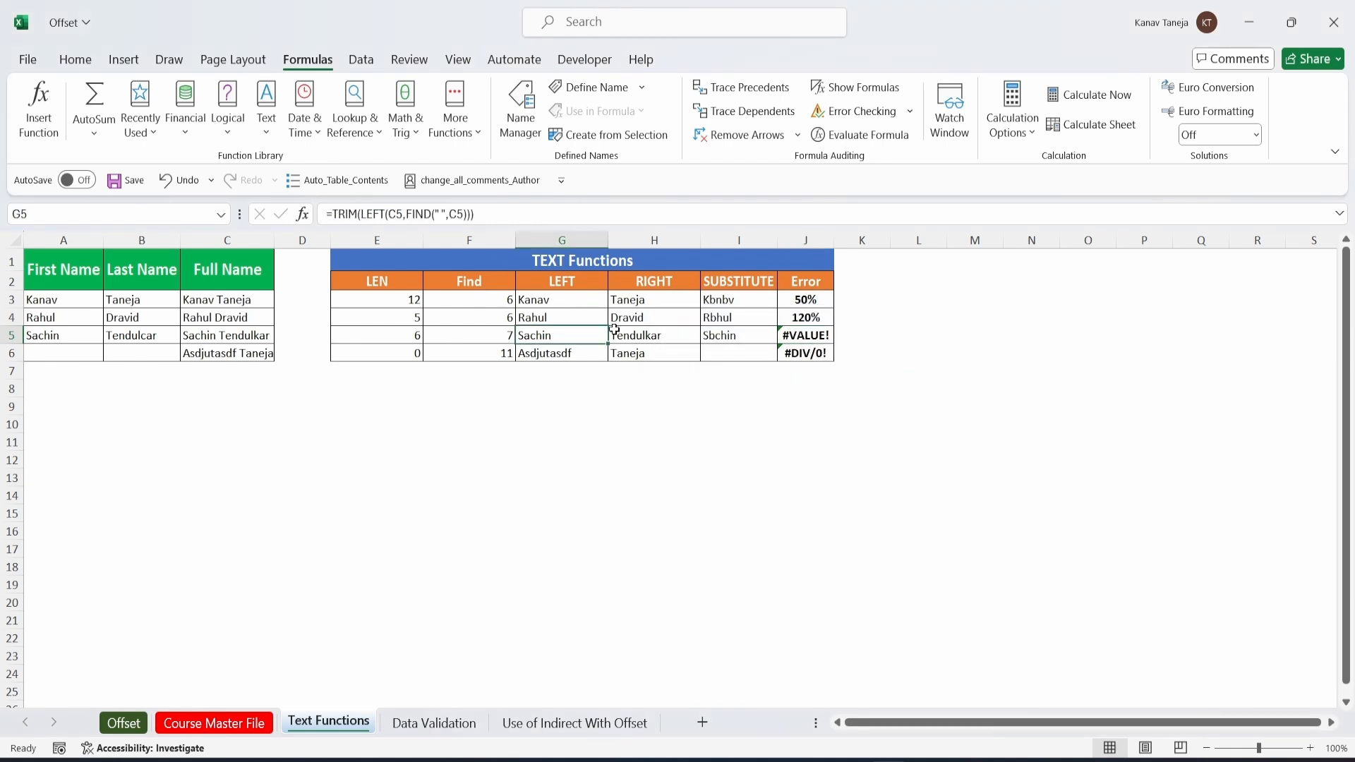
Run error checking on the #DIV/0! cell J6 and inspect its source cells F6 and E6.
click(802, 353)
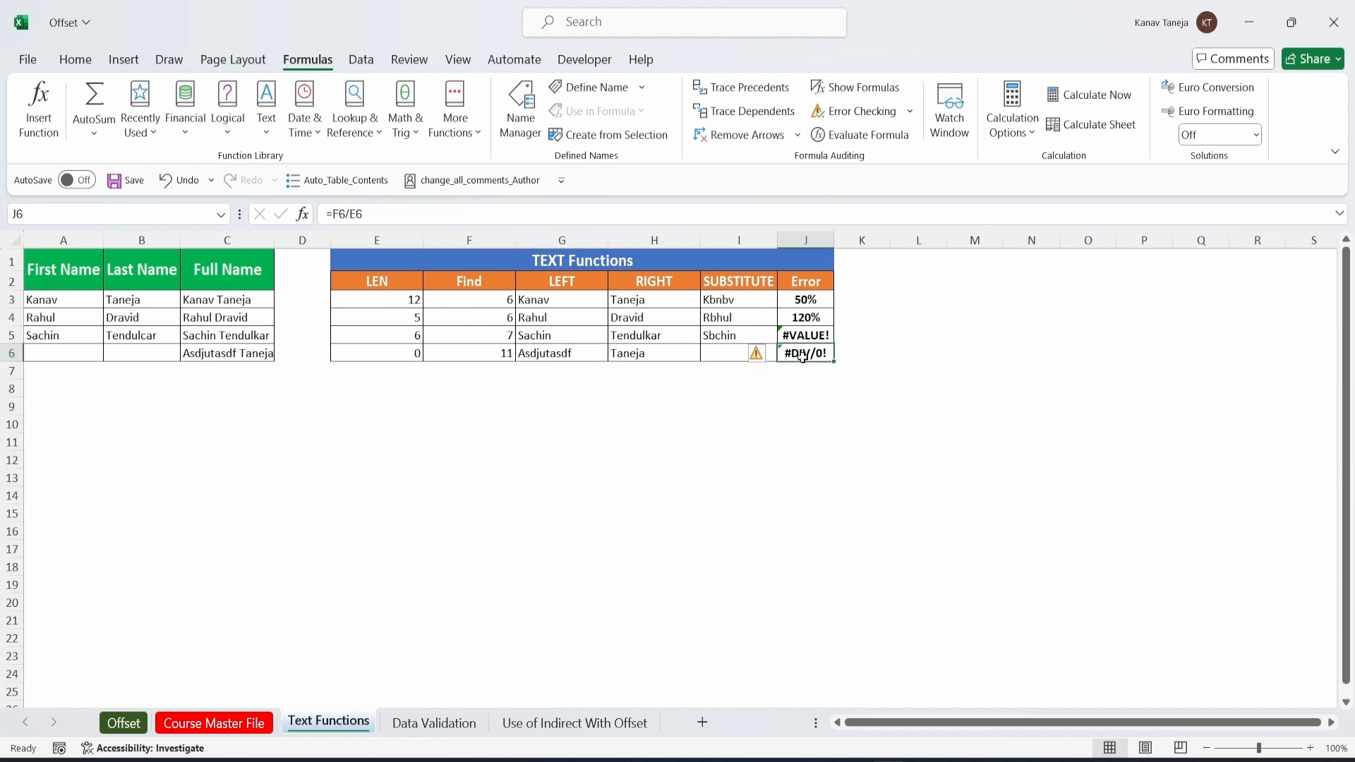
click(856, 111)
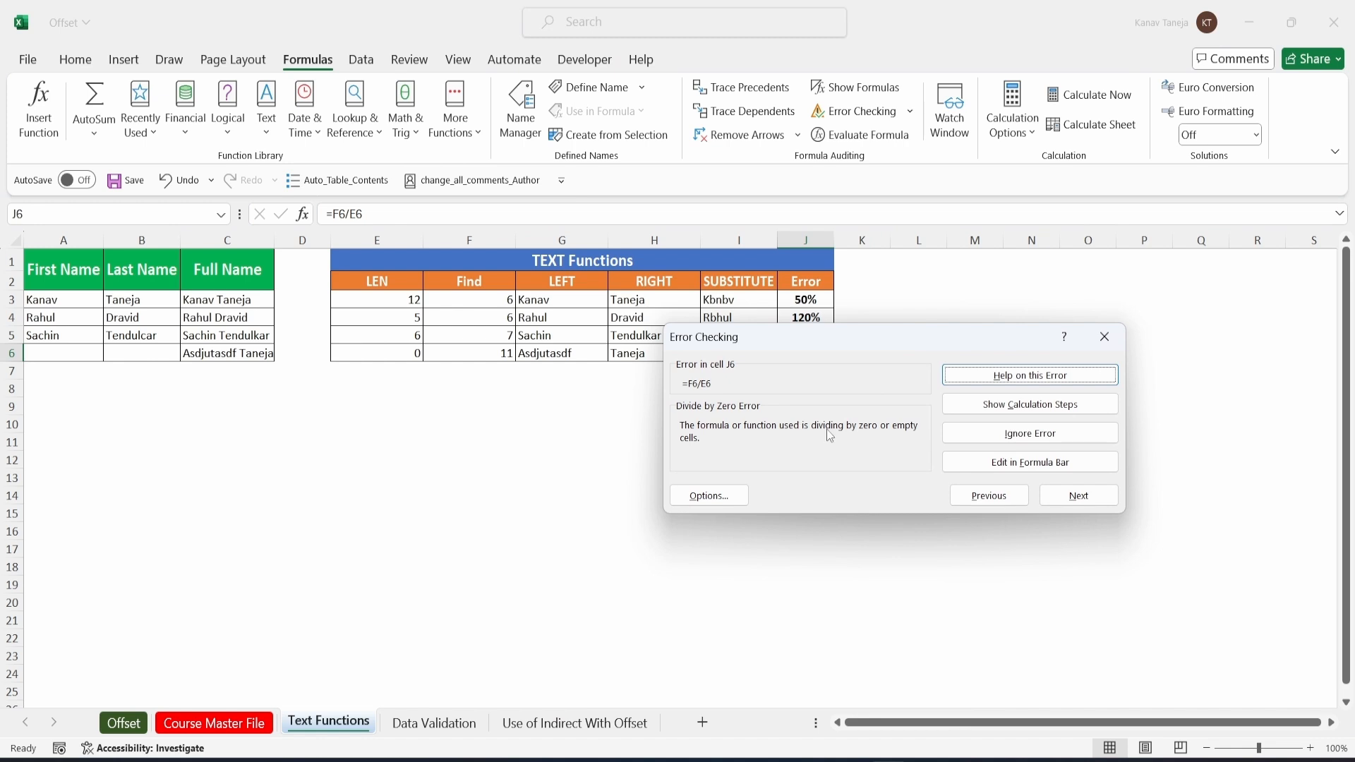
click(1105, 336)
click(498, 353)
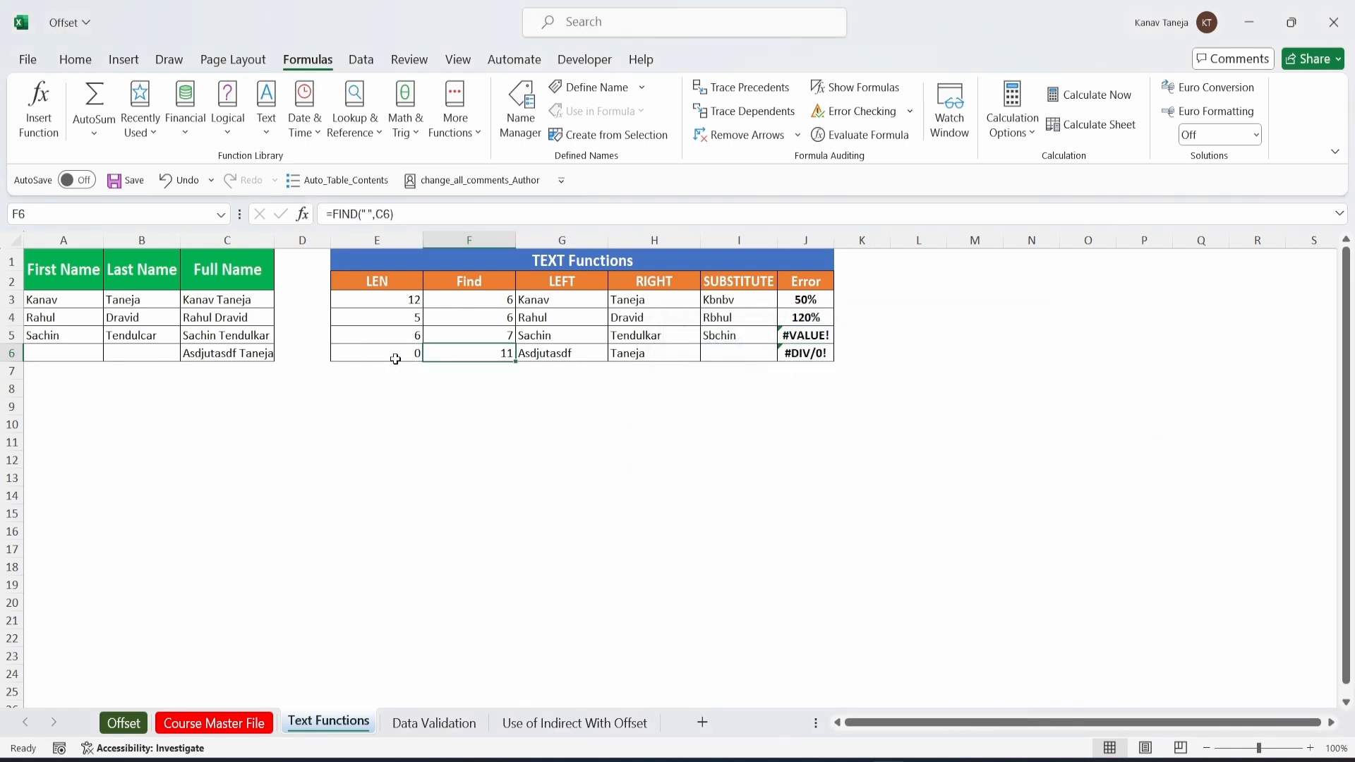
click(394, 353)
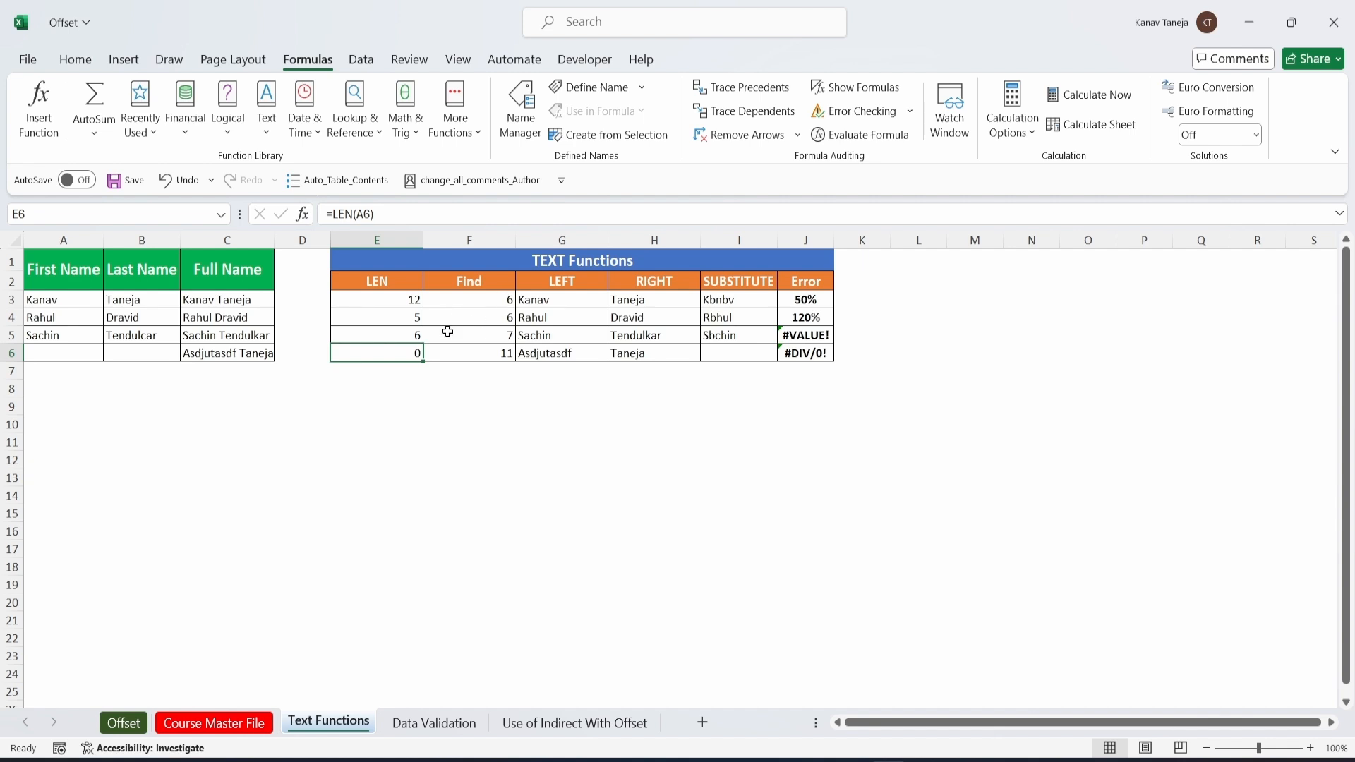
click(819, 353)
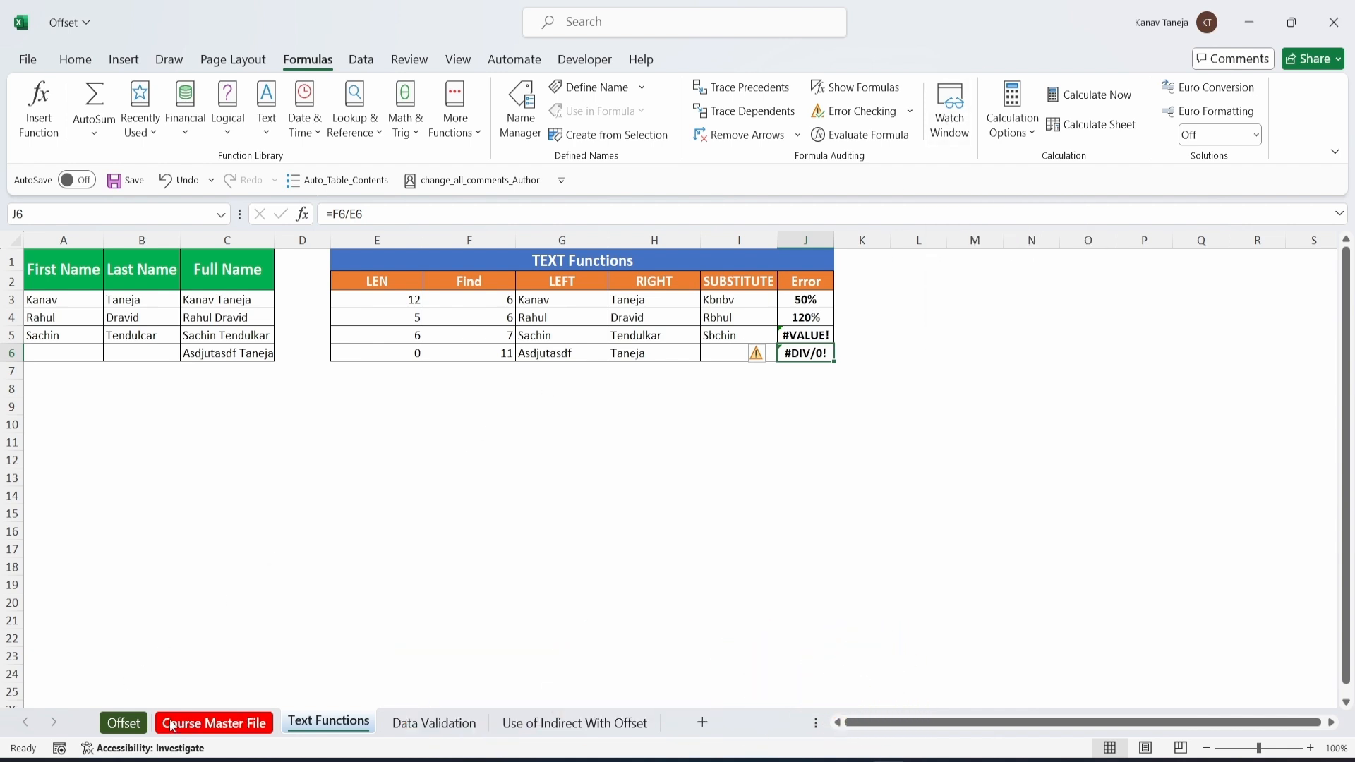
Replace the fixed Average Selling Price in J2 of the Offset sheet with the formula =AVERAGE('Course Master File'!C3:C9).
click(124, 723)
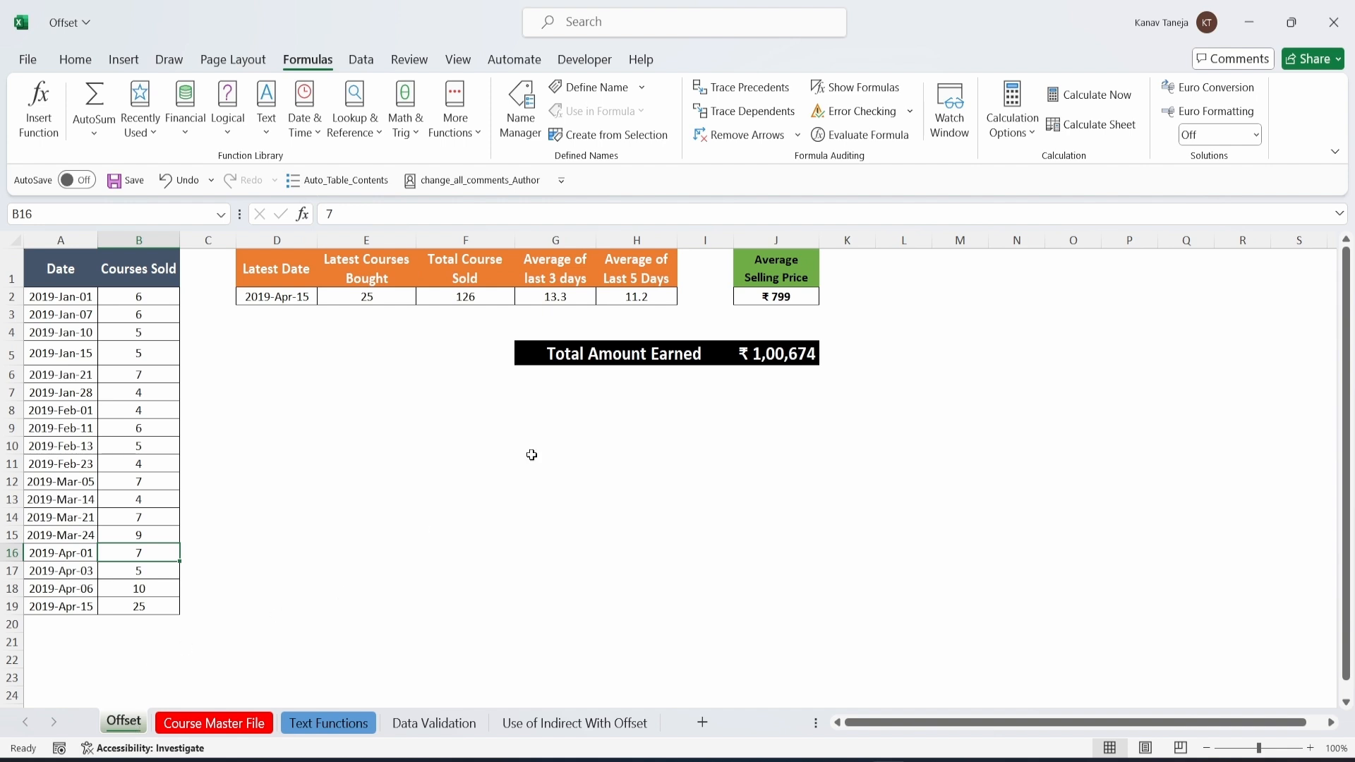
click(795, 299)
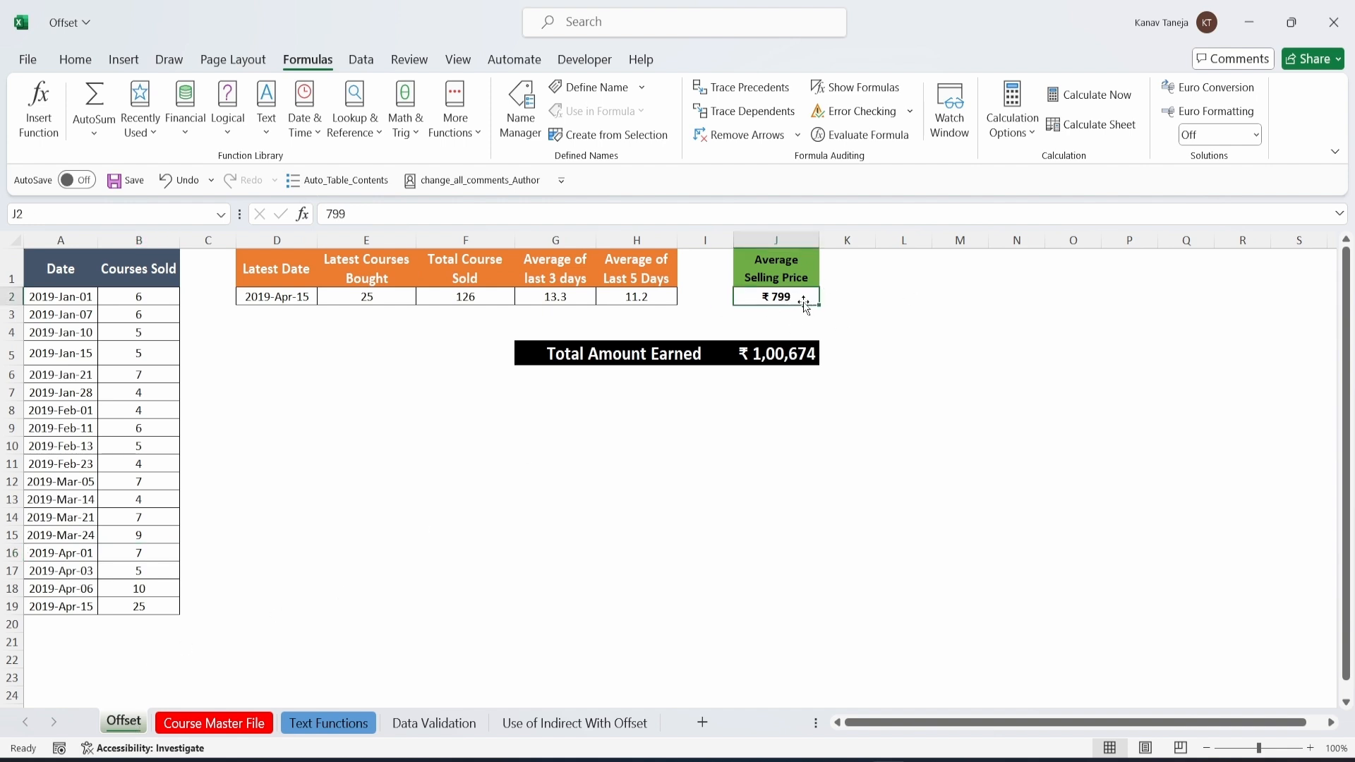
click(229, 727)
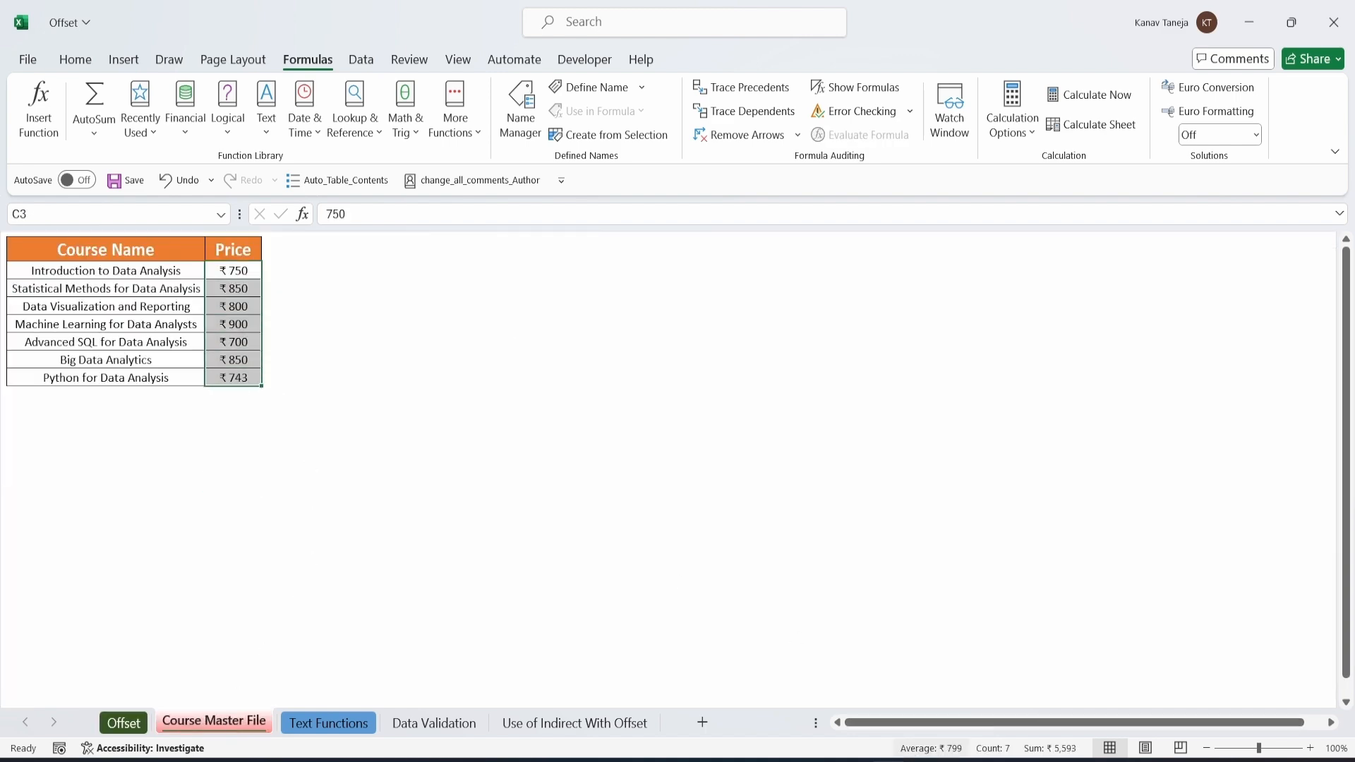
click(126, 723)
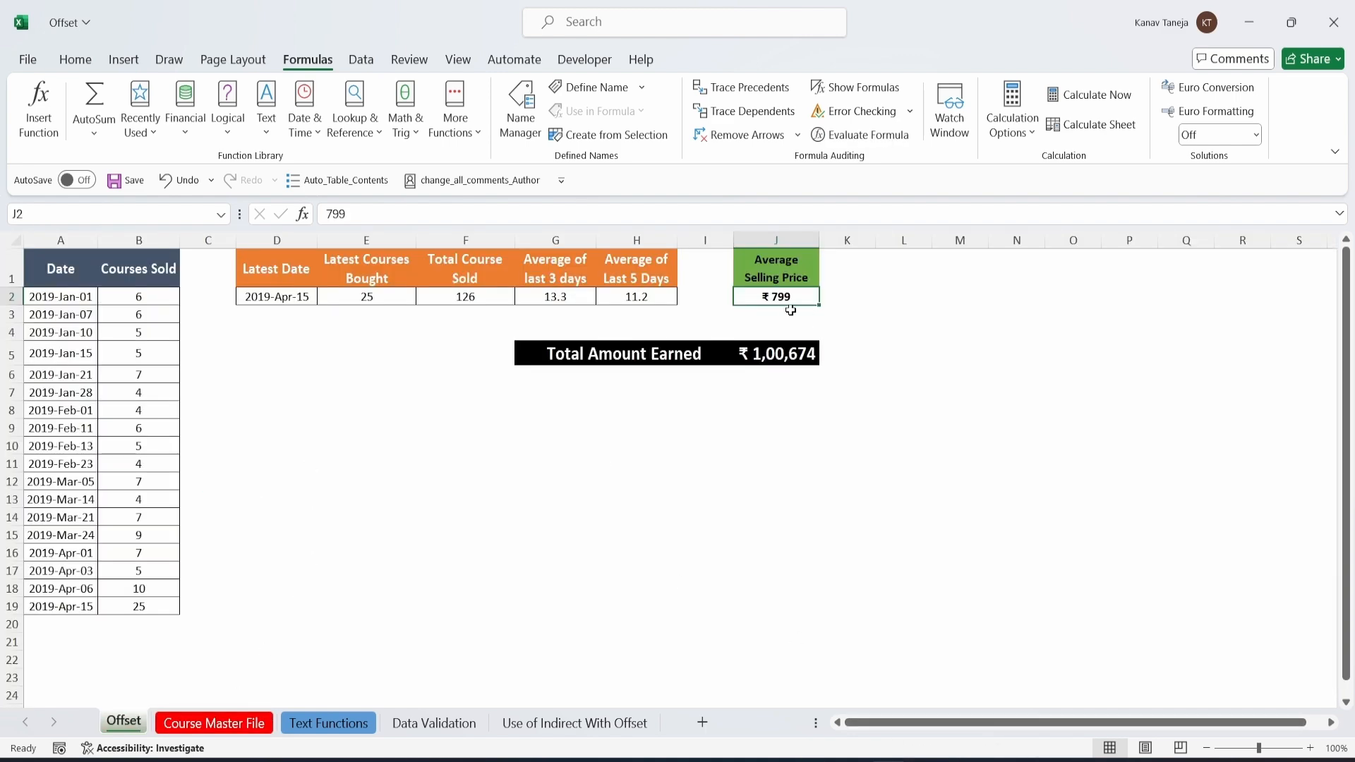
text(=average()
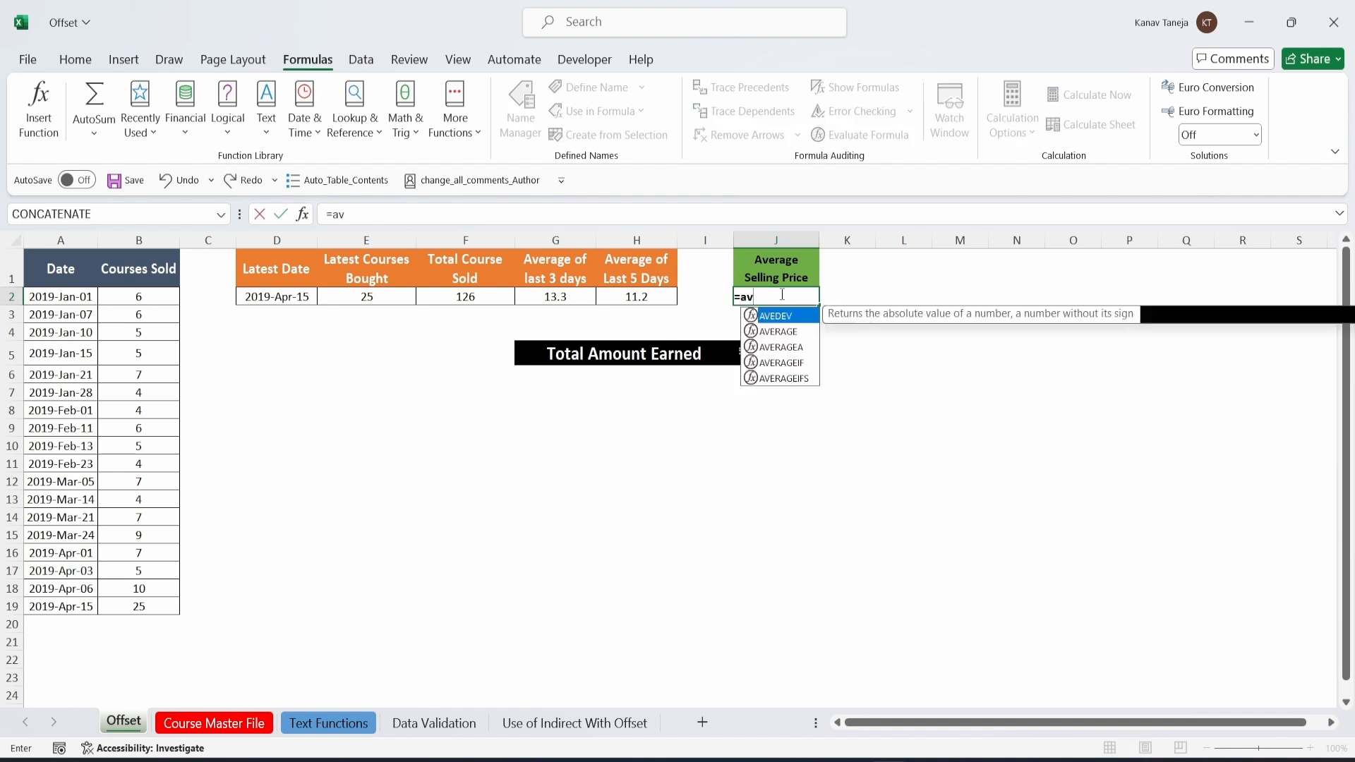
click(212, 722)
drag(242, 270, 240, 381)
text())
key(Return)
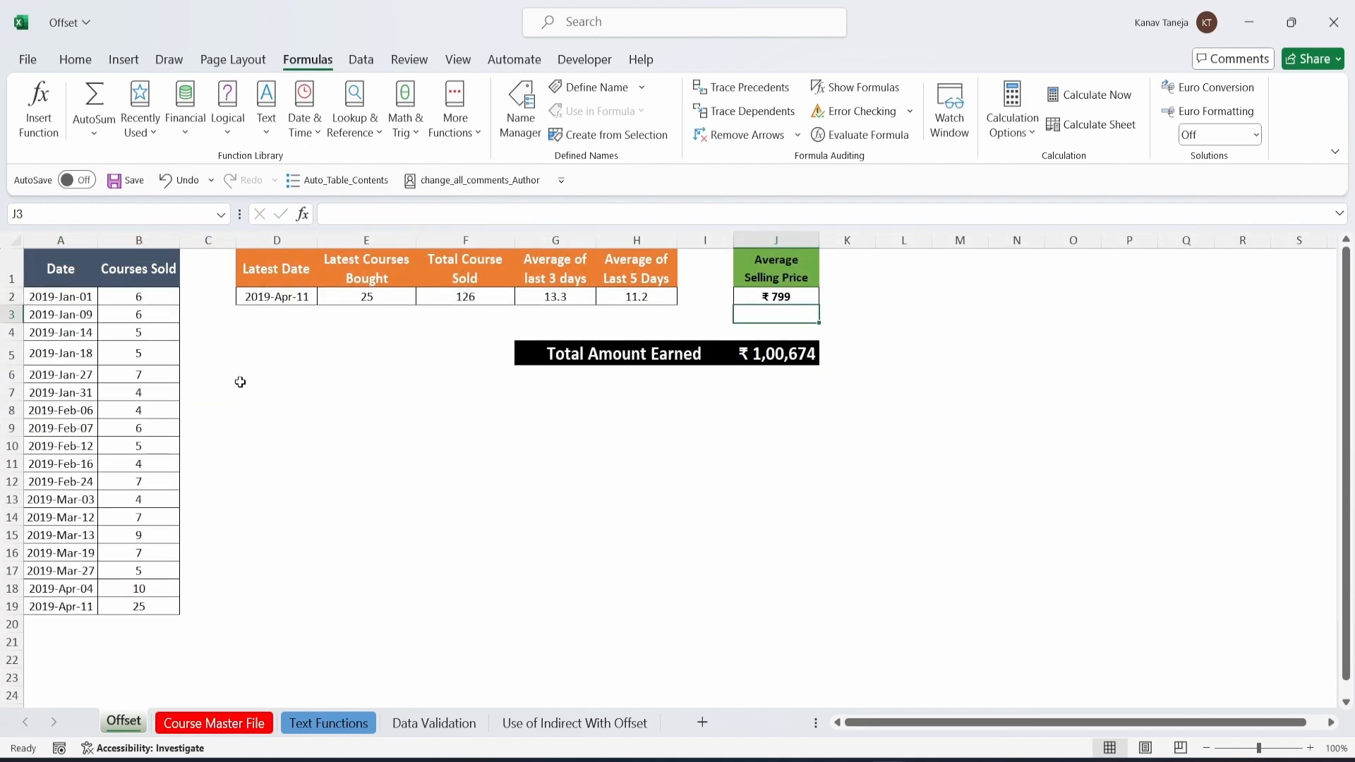
click(794, 296)
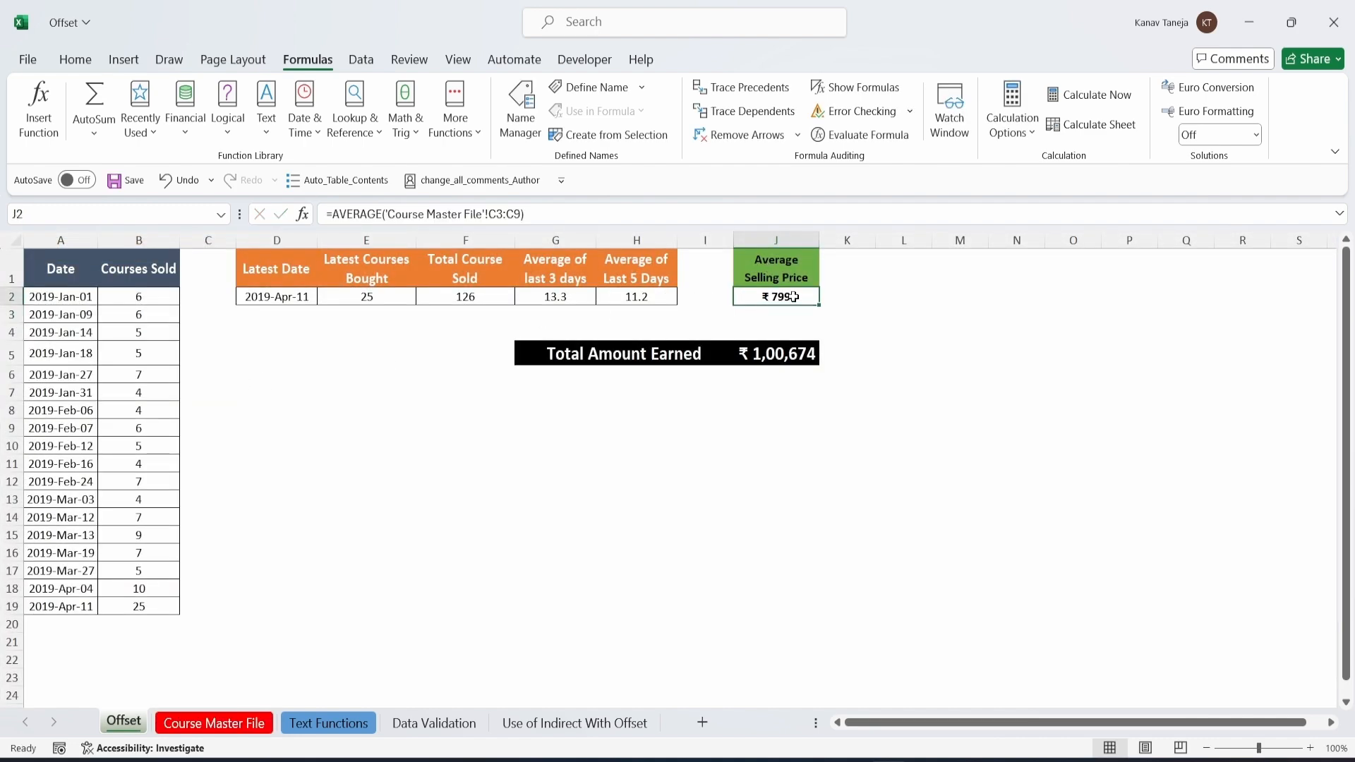
Set the price of Statistical Methods for Data Analysis in the Course Master File sheet to 900 and return to the Offset sheet.
click(228, 725)
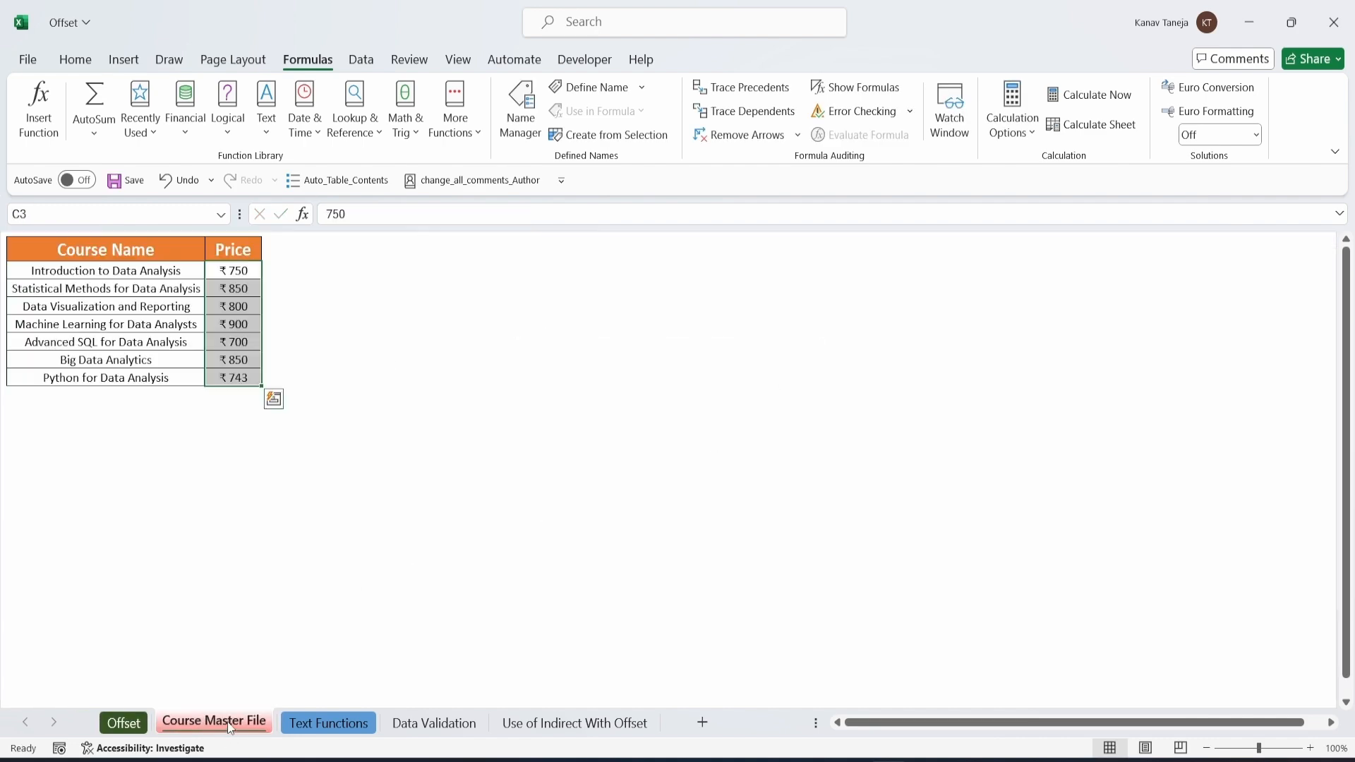
click(244, 297)
text(900)
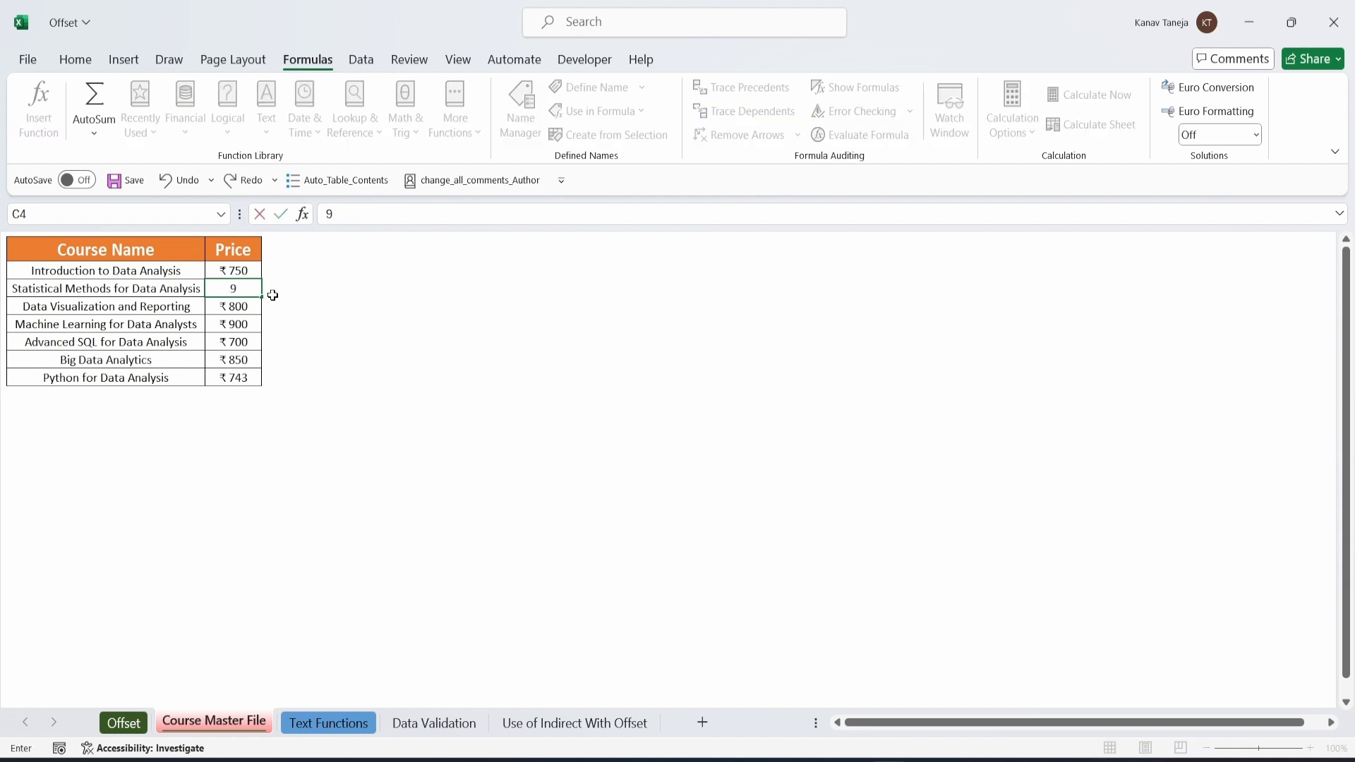
click(272, 295)
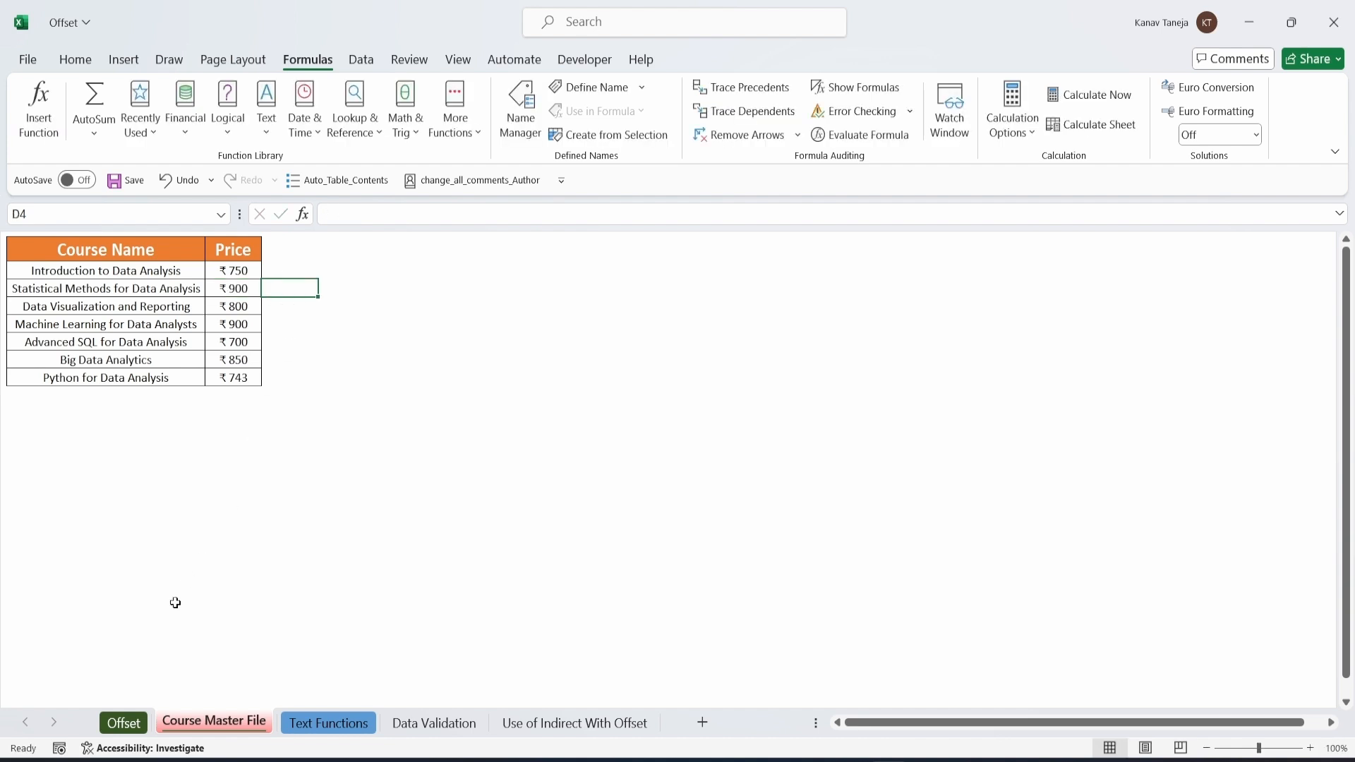
click(134, 727)
key(Right)
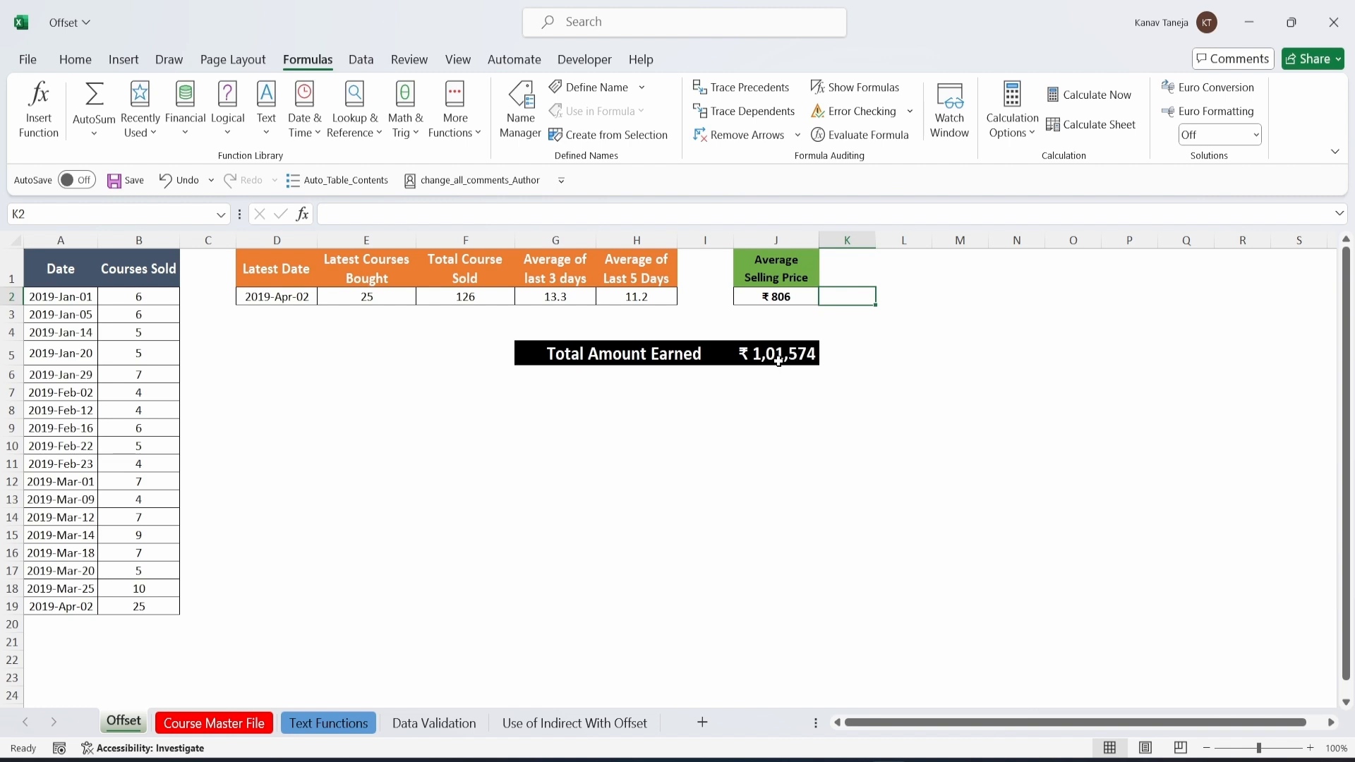
Add a Watch Window watch on the Total Amount Earned cell J5, and reposition and resize the window below the total.
click(949, 113)
drag(741, 360, 911, 435)
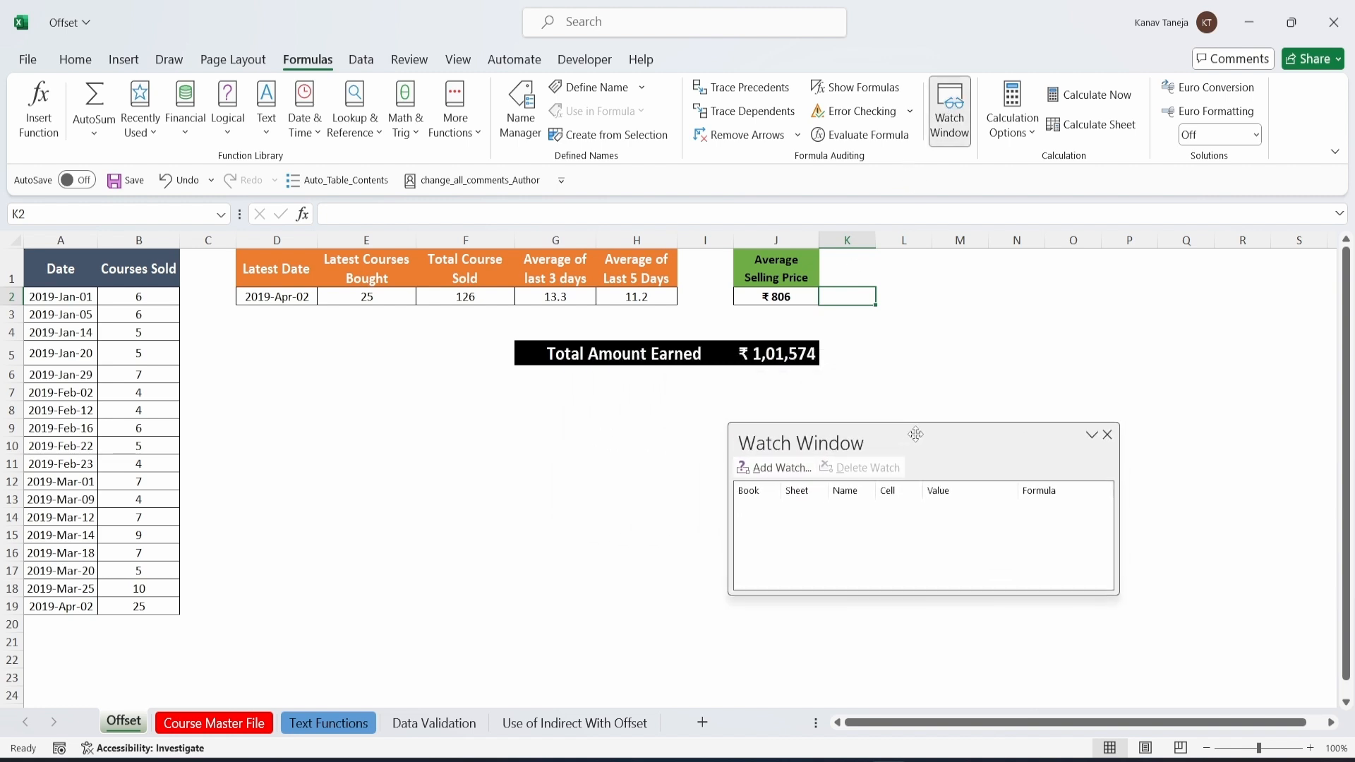
click(771, 353)
click(779, 469)
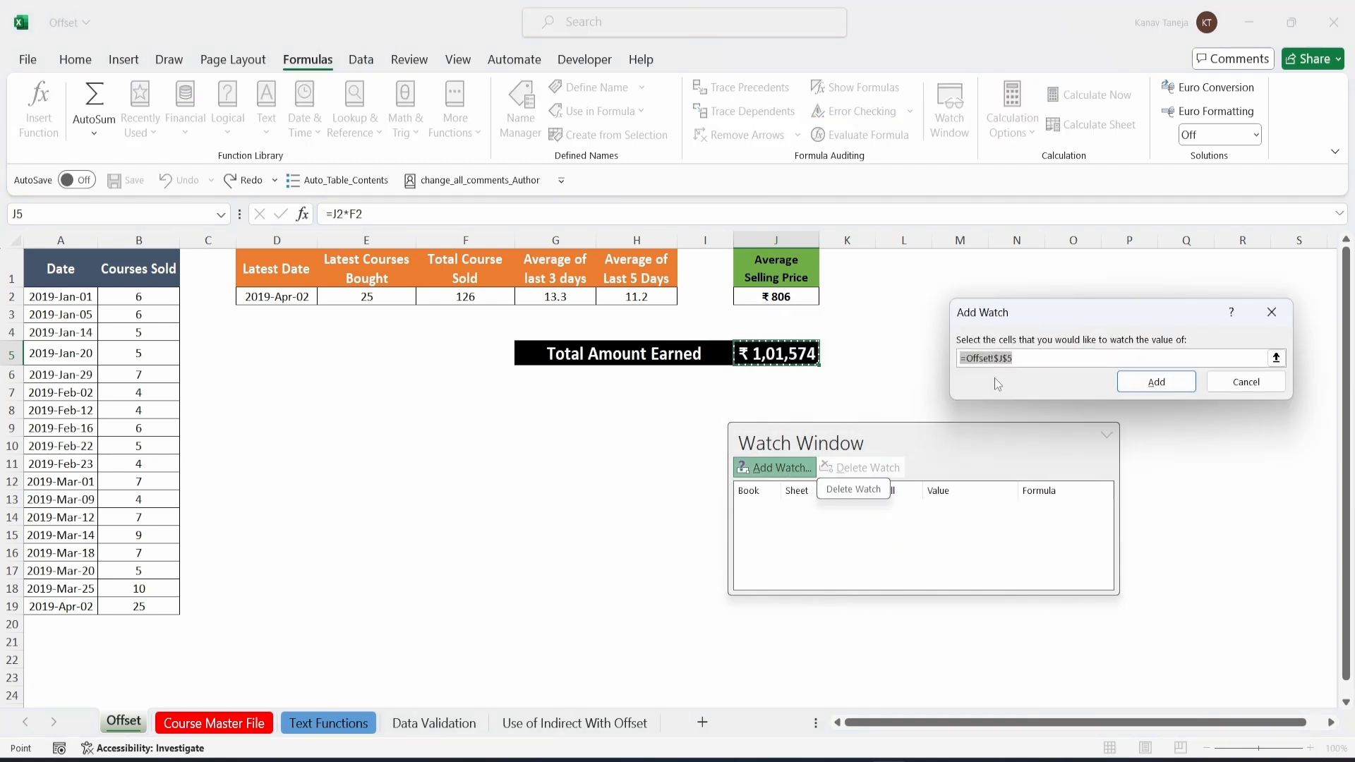
click(1156, 382)
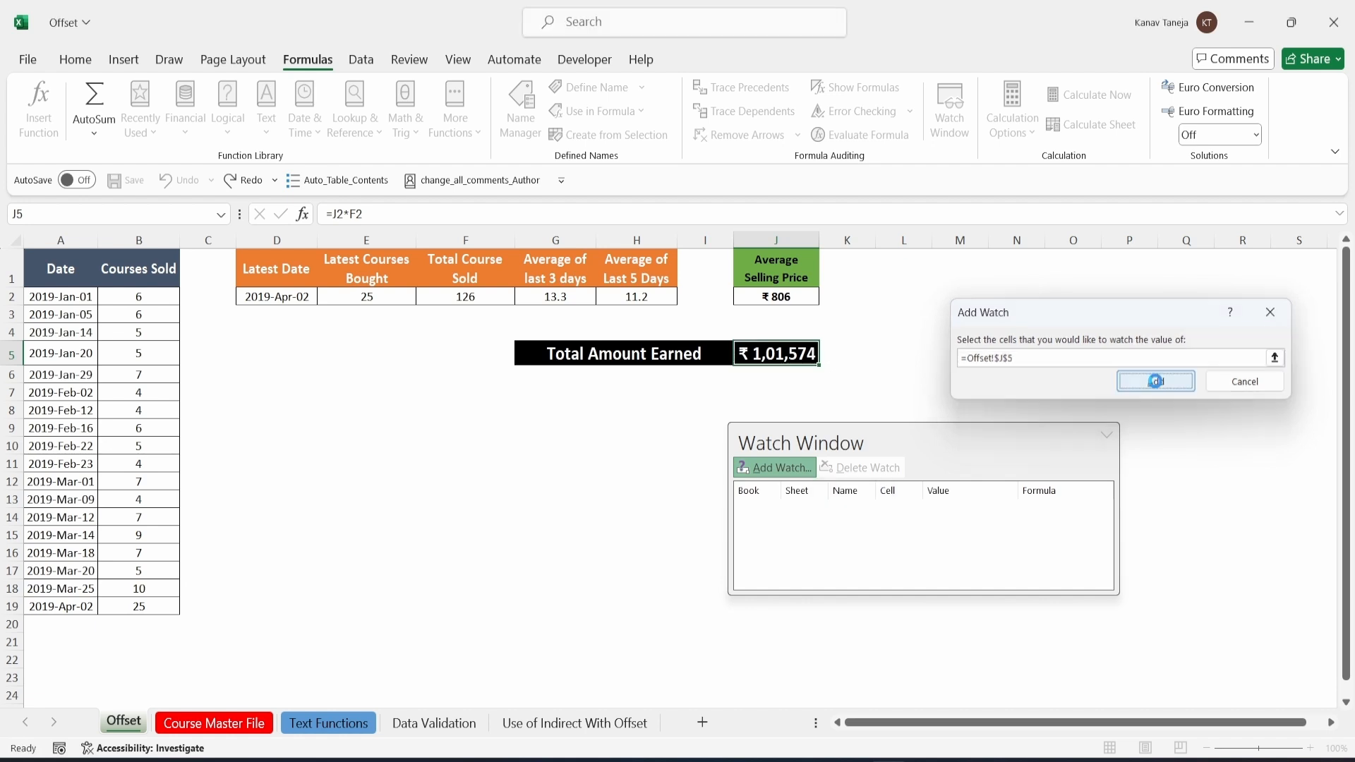
drag(913, 429, 717, 385)
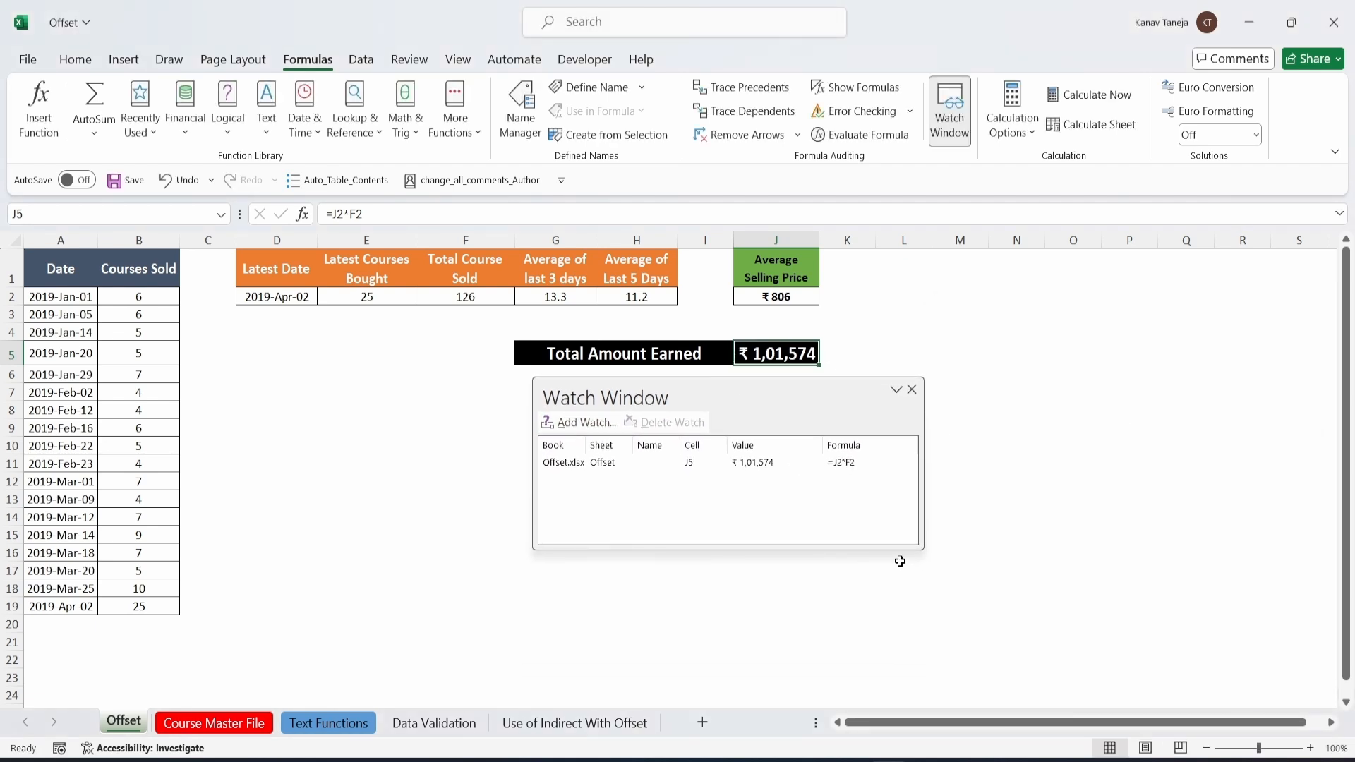
drag(919, 545, 1018, 509)
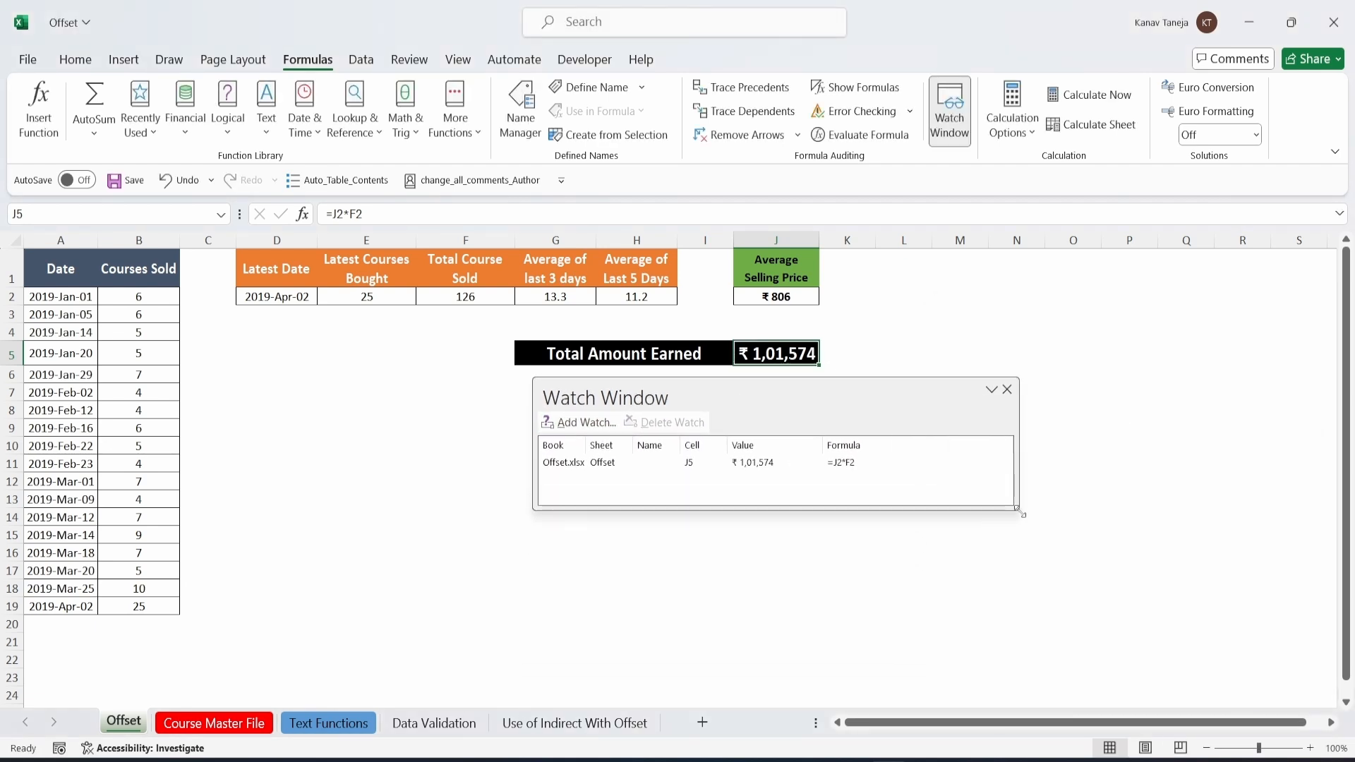
Set the price of Statistical Methods for Data Analysis in the Course Master File sheet to 850.
click(227, 724)
click(237, 290)
text(850)
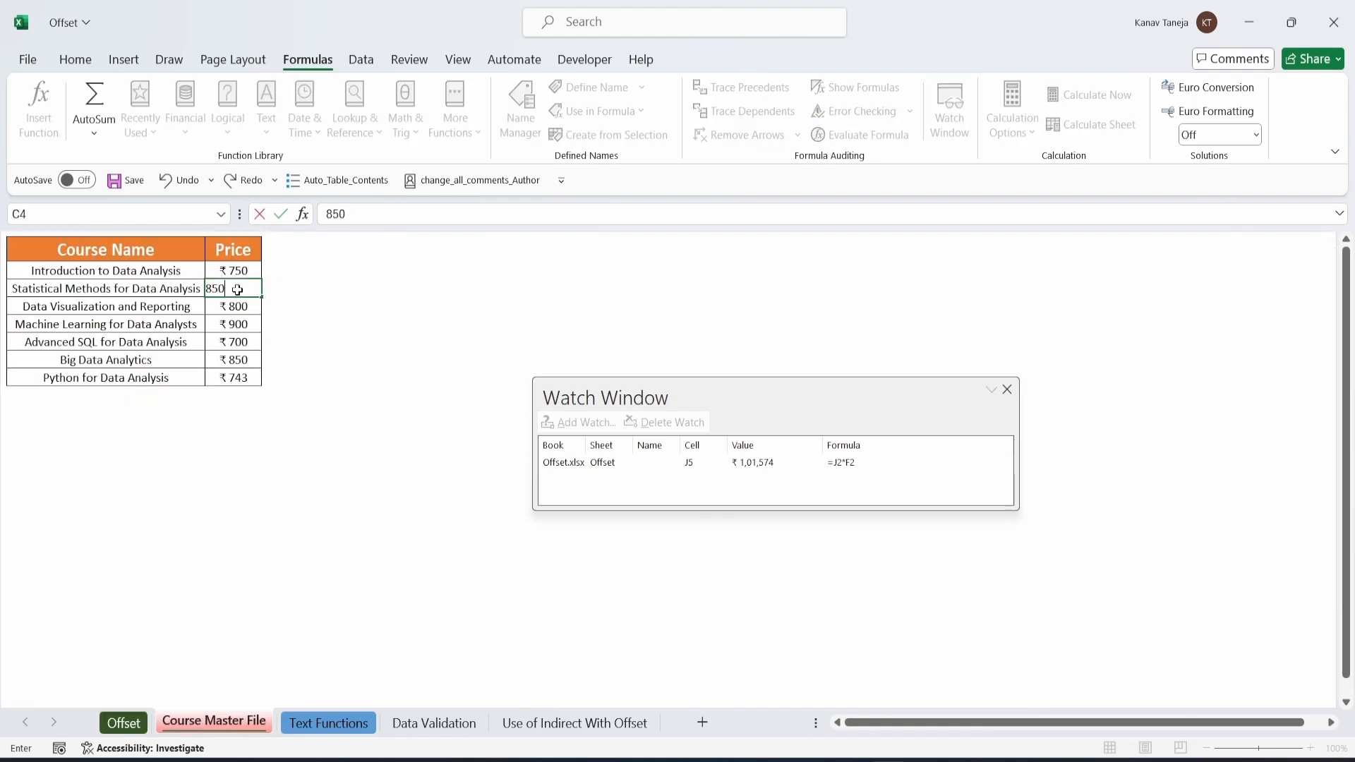
key(Tab)
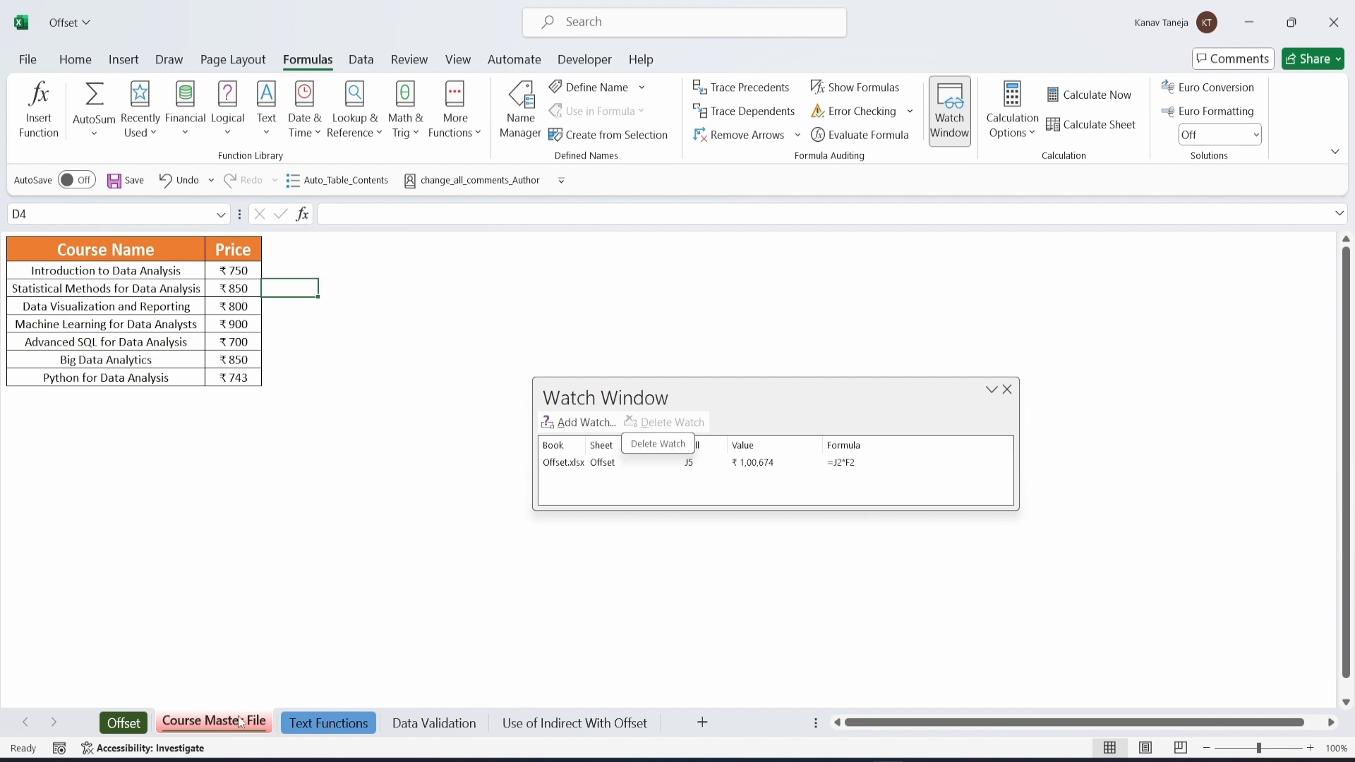
Delete the watch on cell J5 of the Offset sheet and close the Watch Window.
drag(699, 387, 693, 317)
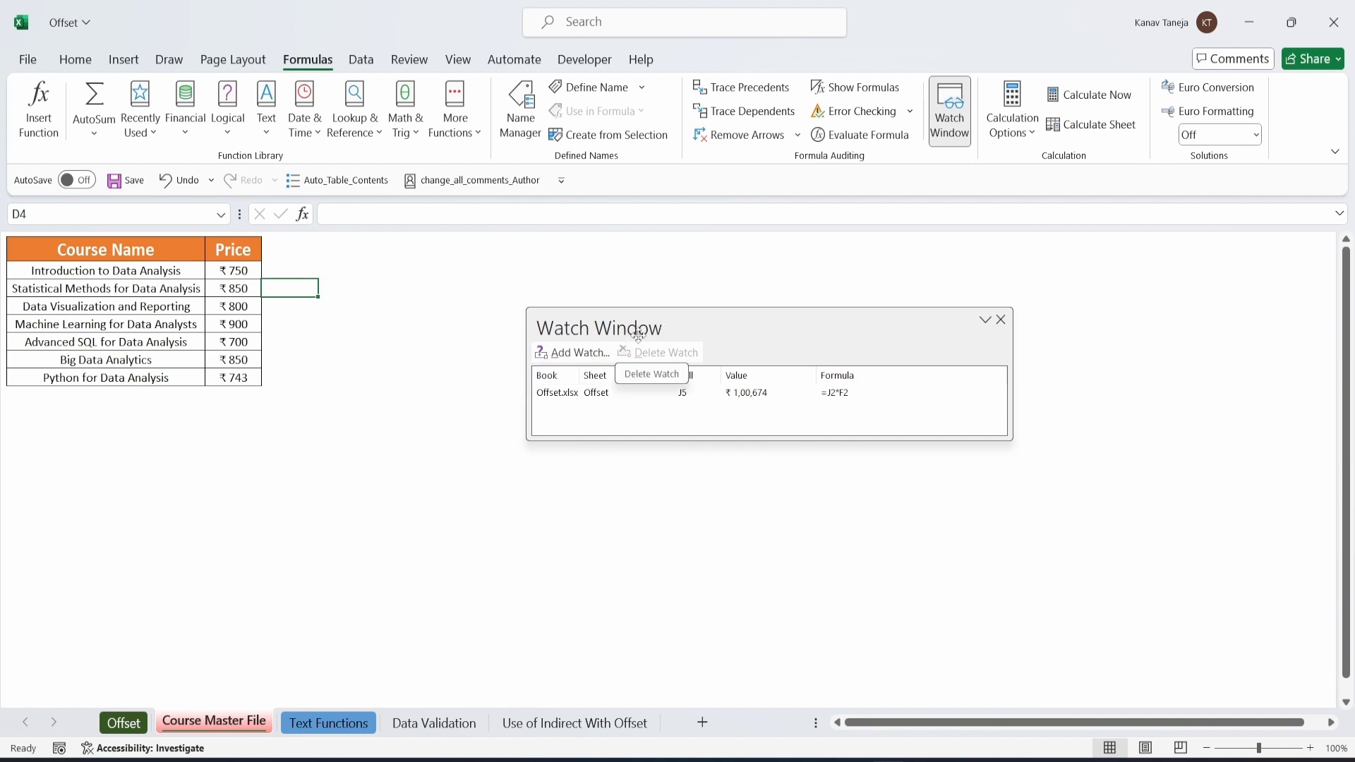
click(556, 400)
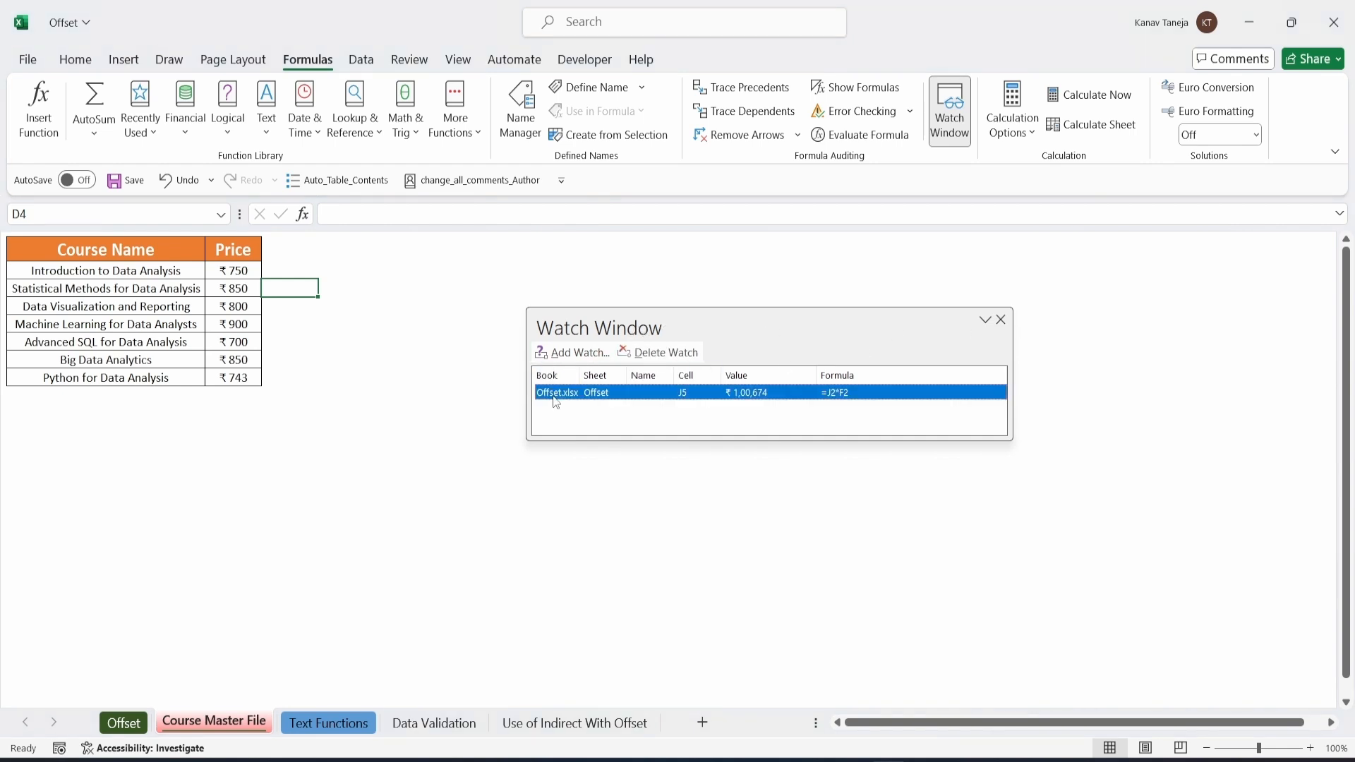
click(657, 355)
click(1001, 320)
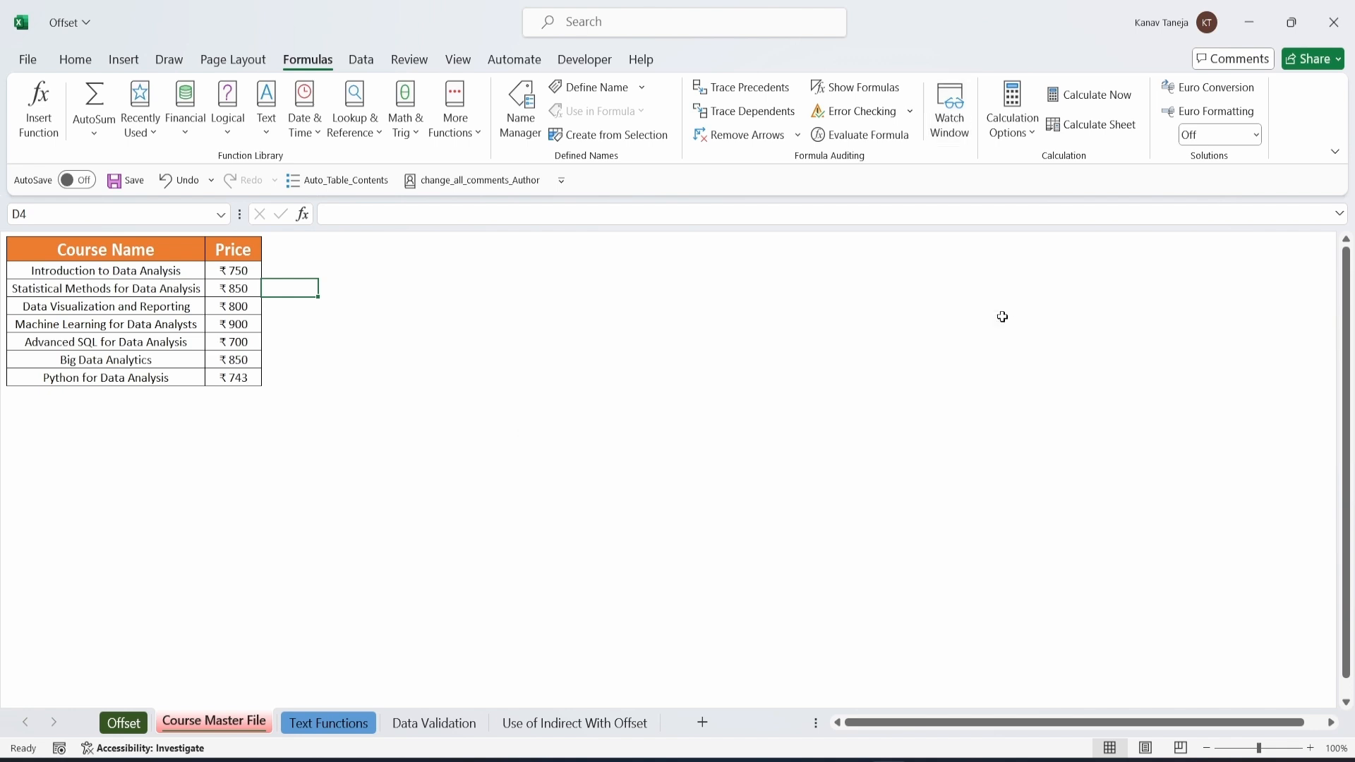
click(948, 120)
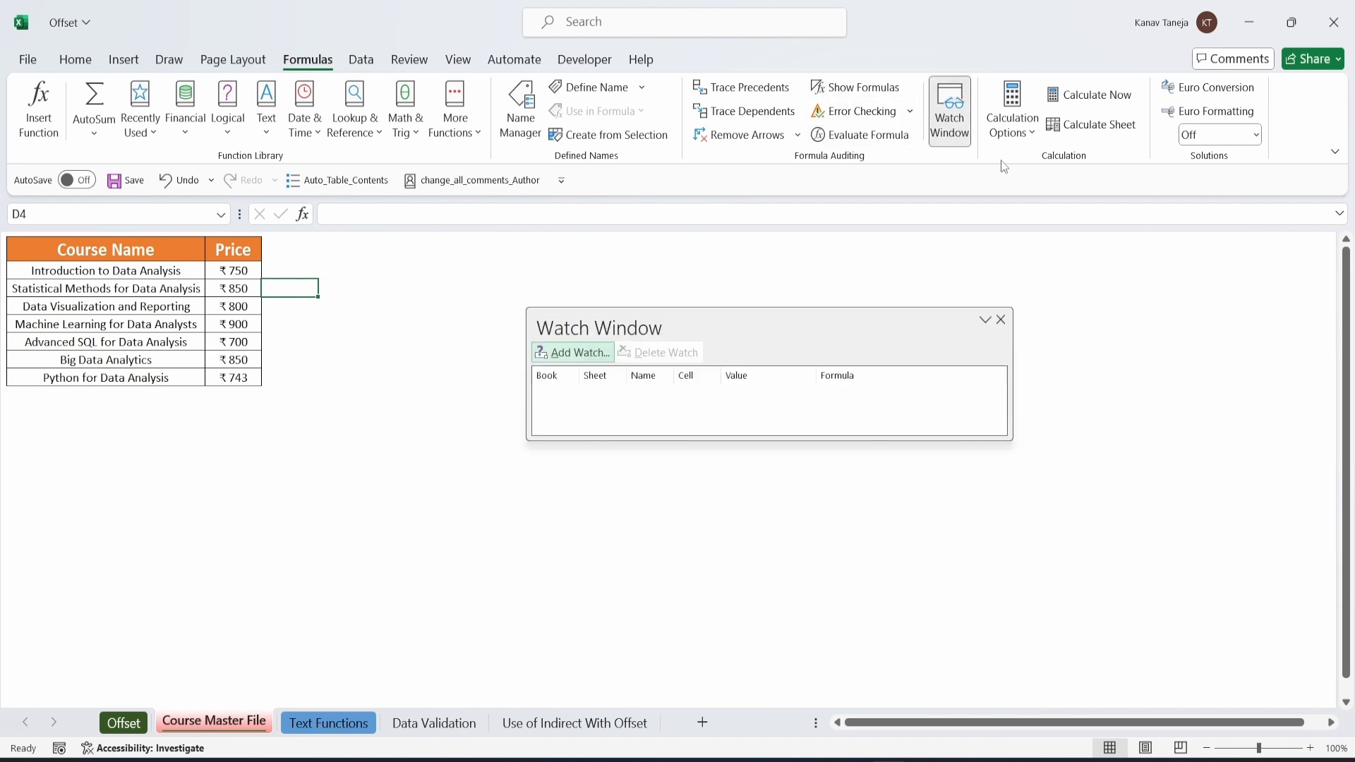
drag(833, 332, 1006, 332)
drag(969, 441, 970, 546)
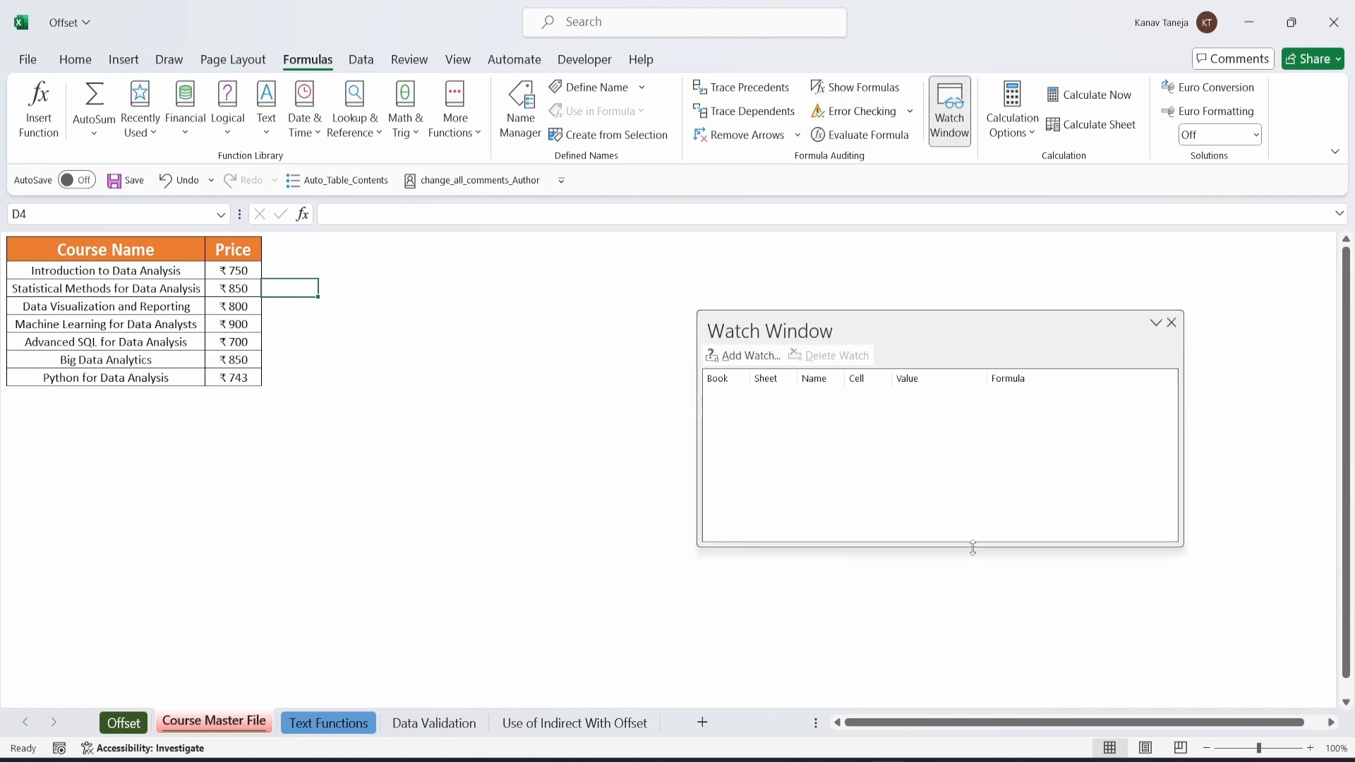
drag(799, 547, 839, 517)
drag(913, 327, 1054, 372)
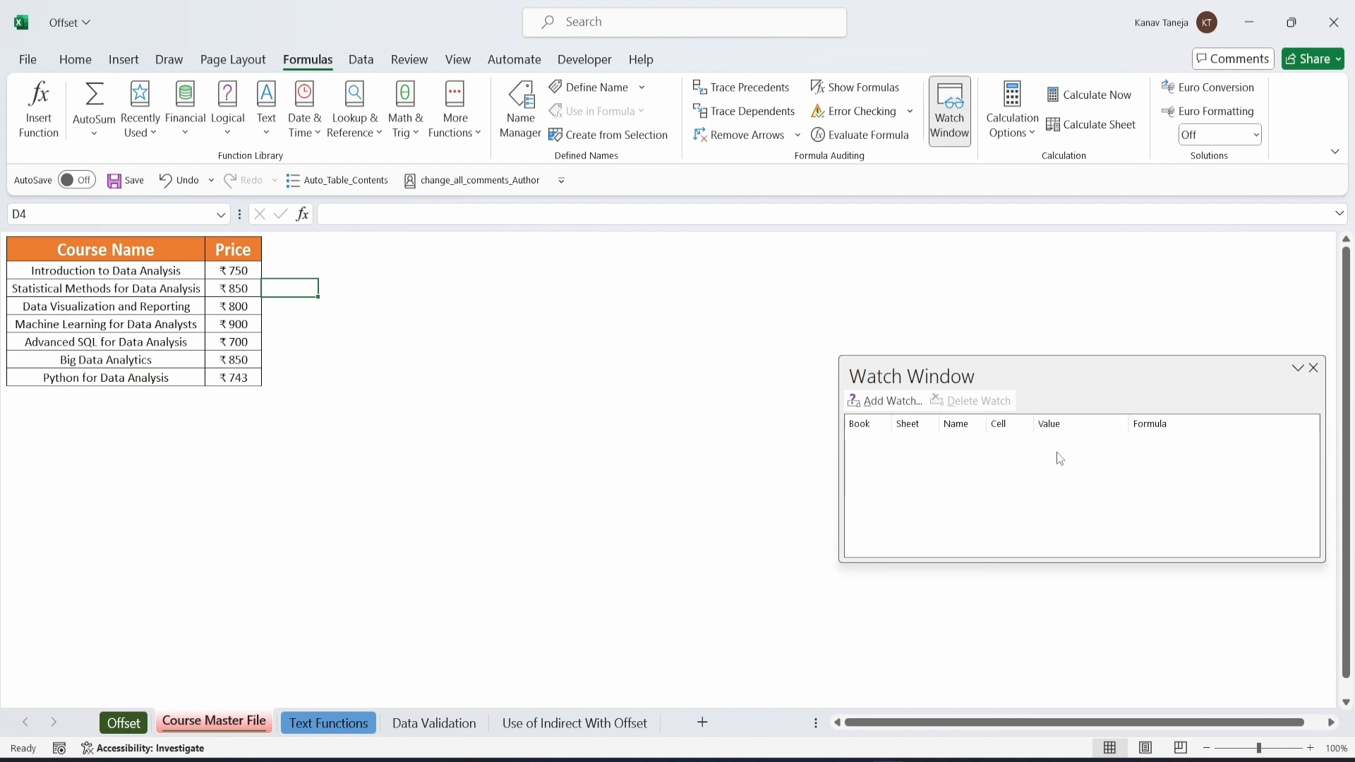
click(1314, 369)
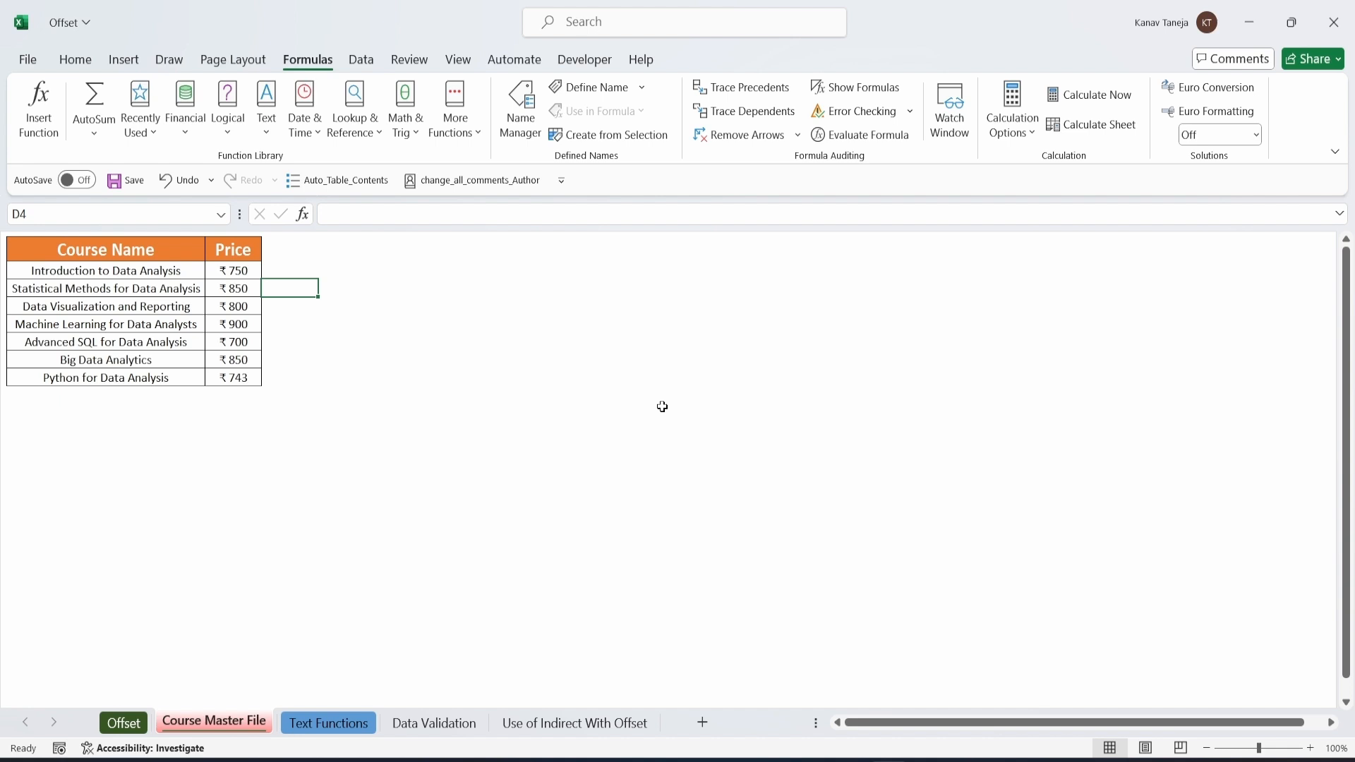
Enlarge the formula bar and show the OFFSET formula in B2 of the Use of Indirect With Offset sheet.
drag(812, 227, 814, 276)
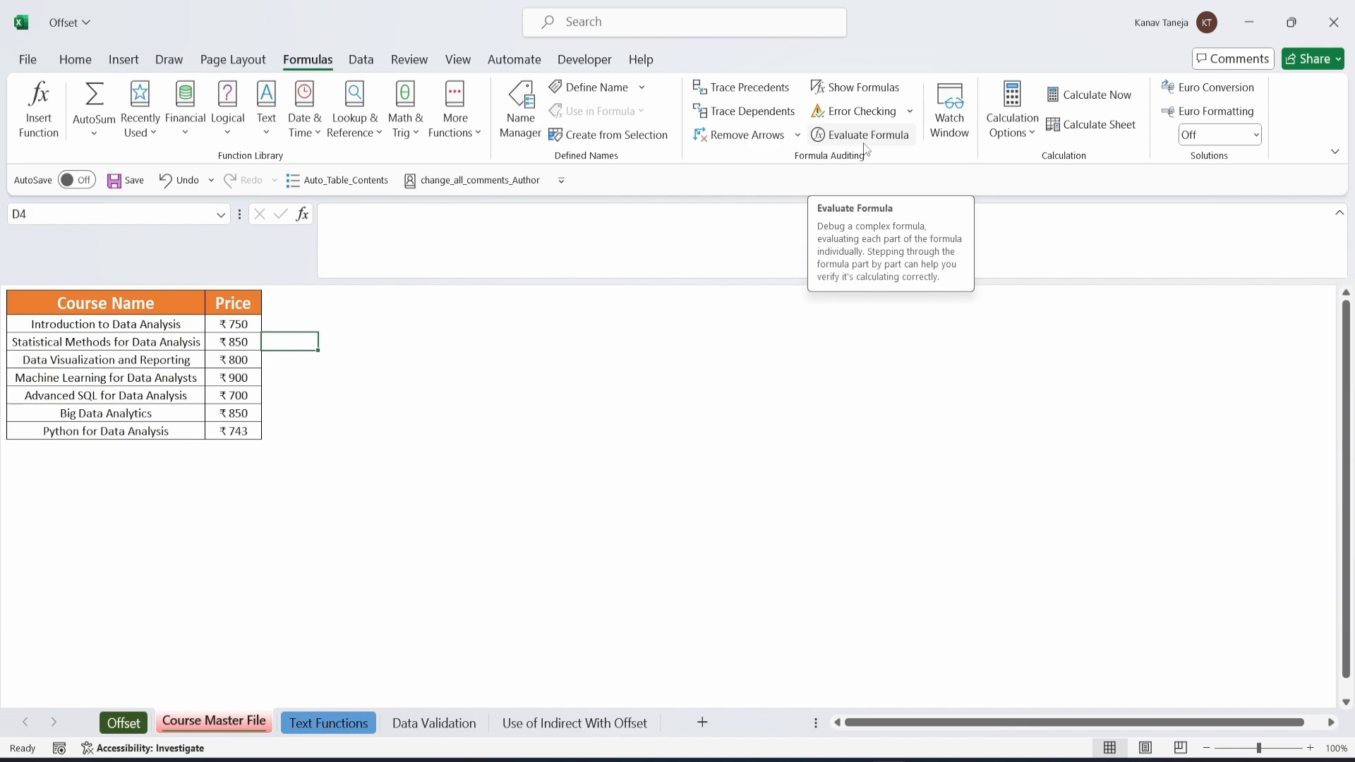
click(576, 730)
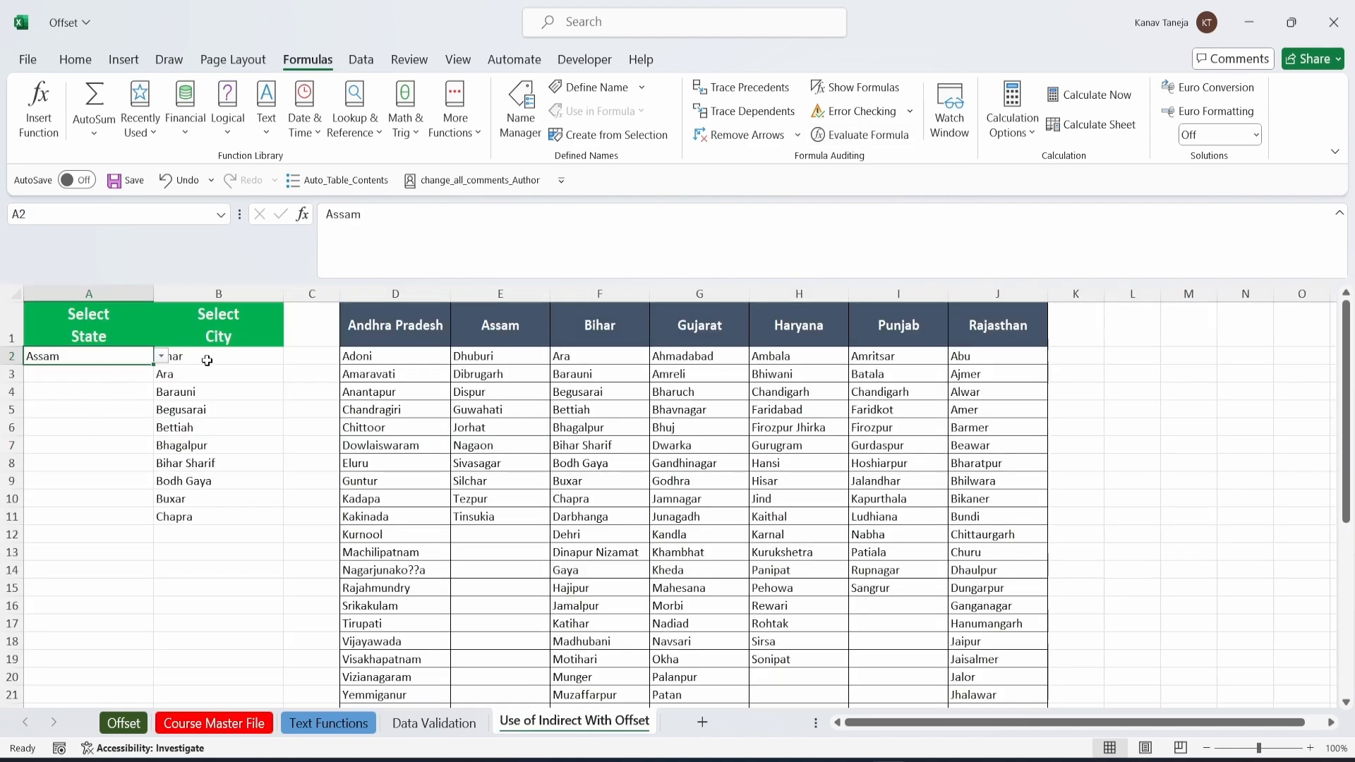
click(207, 360)
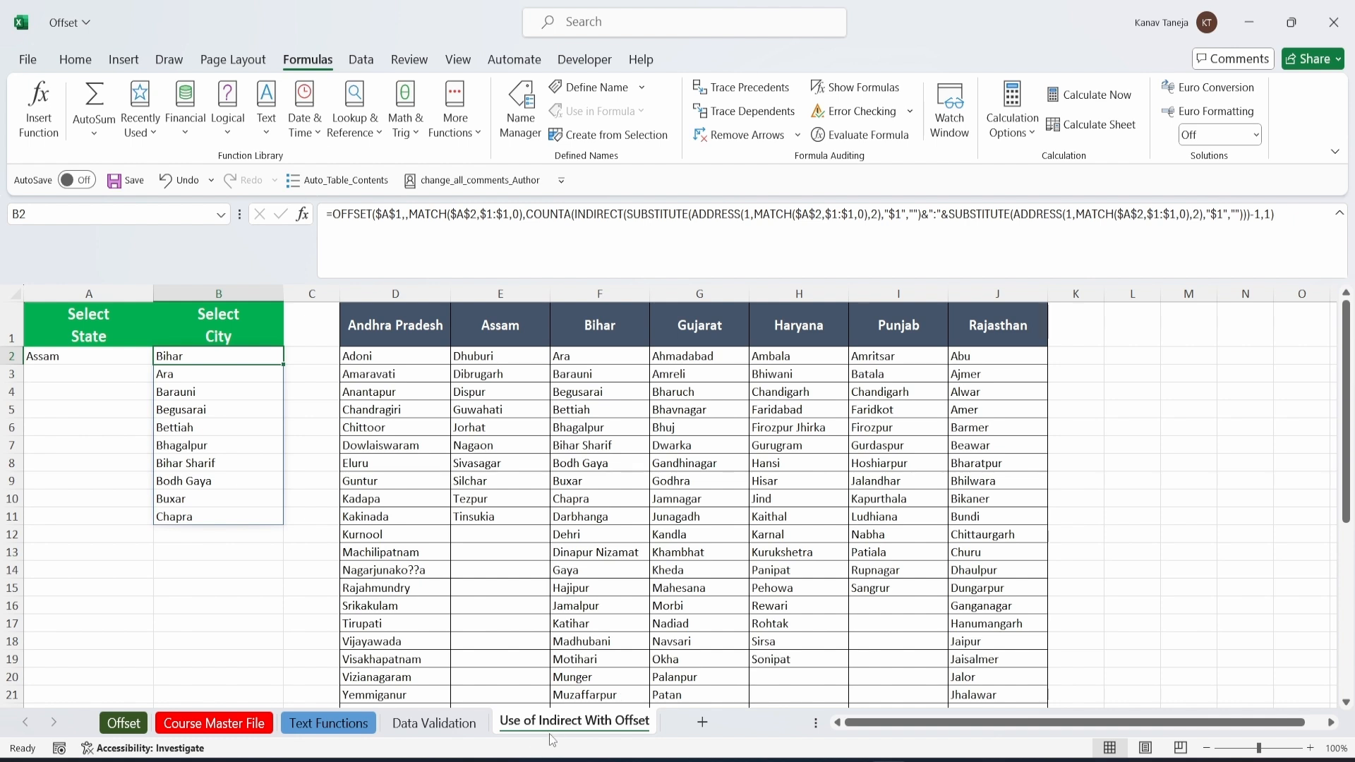
Select Gujarat as the state in A2 and check the city list in column B down to its end.
click(73, 357)
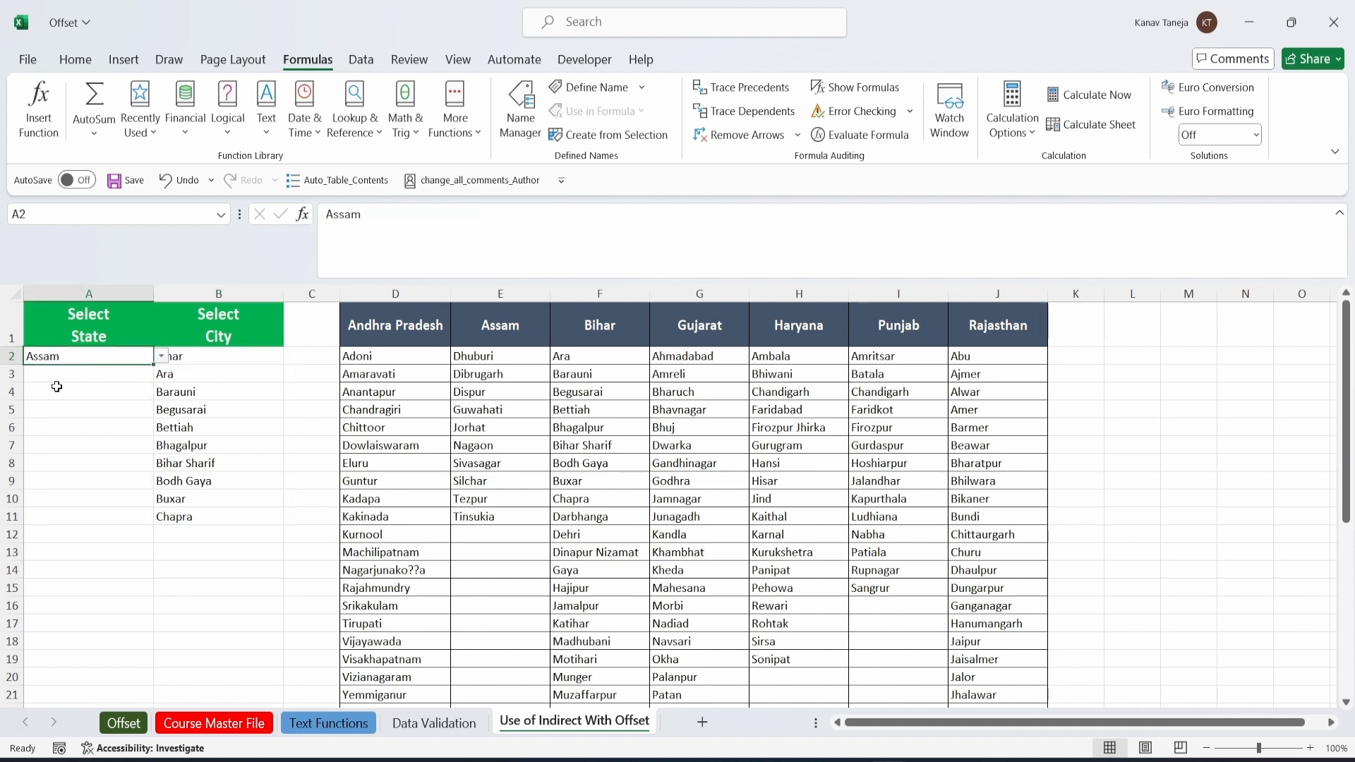
key(alt+Down)
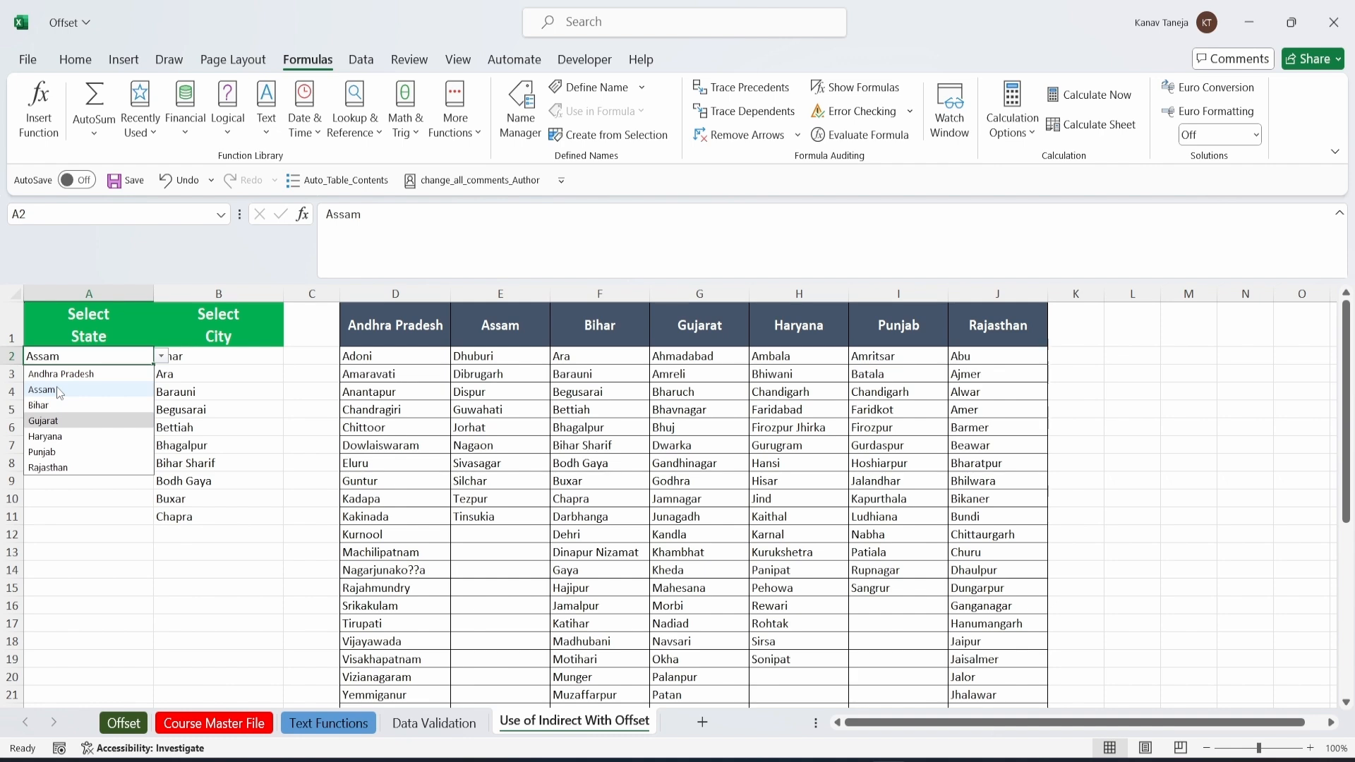
key(Return)
click(204, 361)
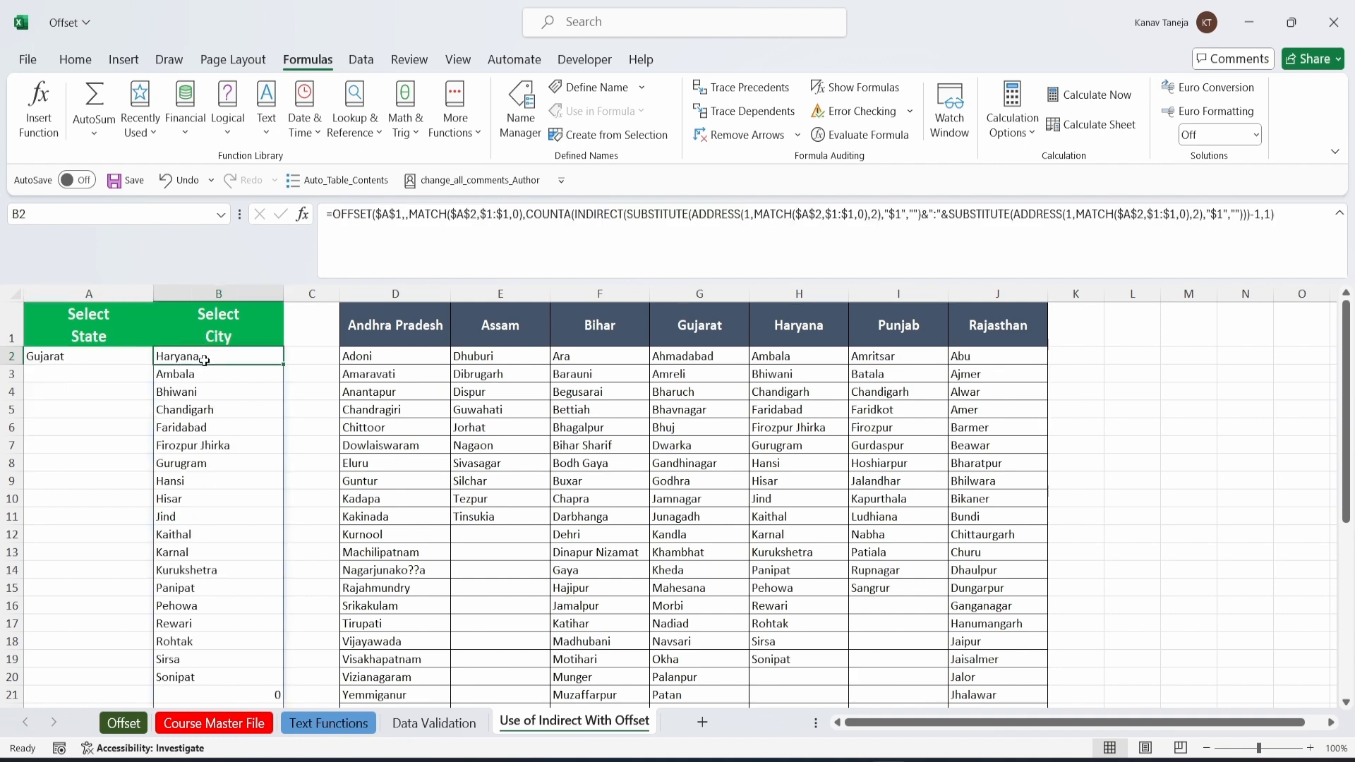
key(ctrl+Down)
key(ctrl+a)
key(ctrl+Up)
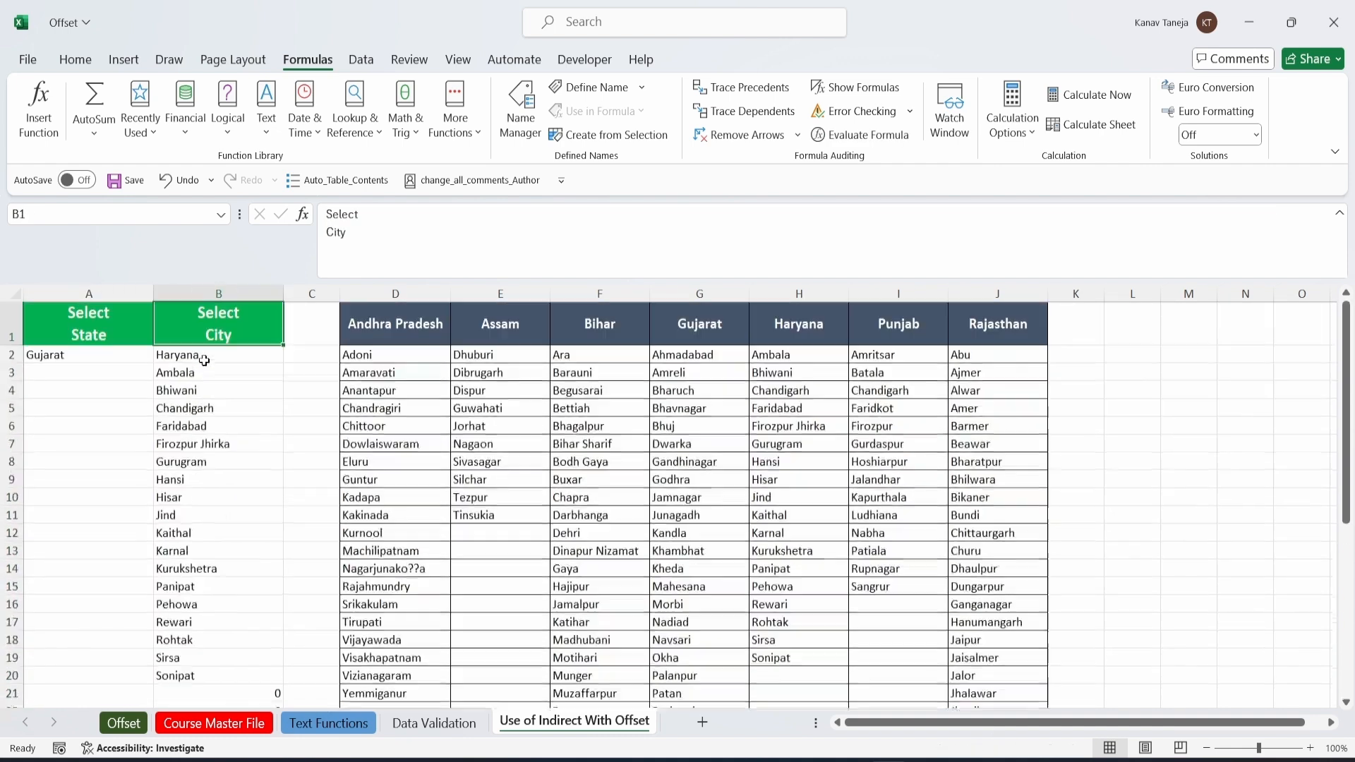
Change the state in A2 to Haryana and after that to Punjab, checking the B2 city formula.
key(Left)
key(Down)
key(alt+Down)
key(Down)
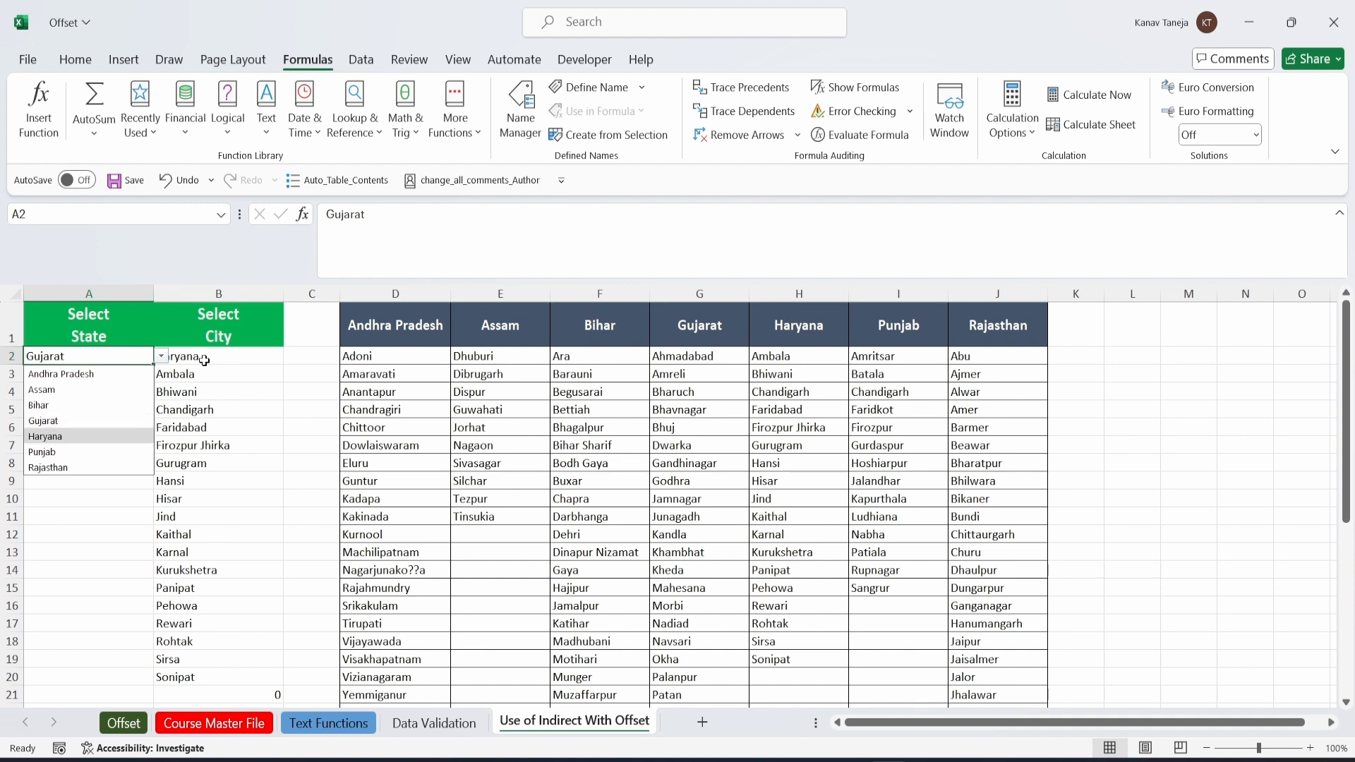
key(Return)
key(alt+Down)
key(Down)
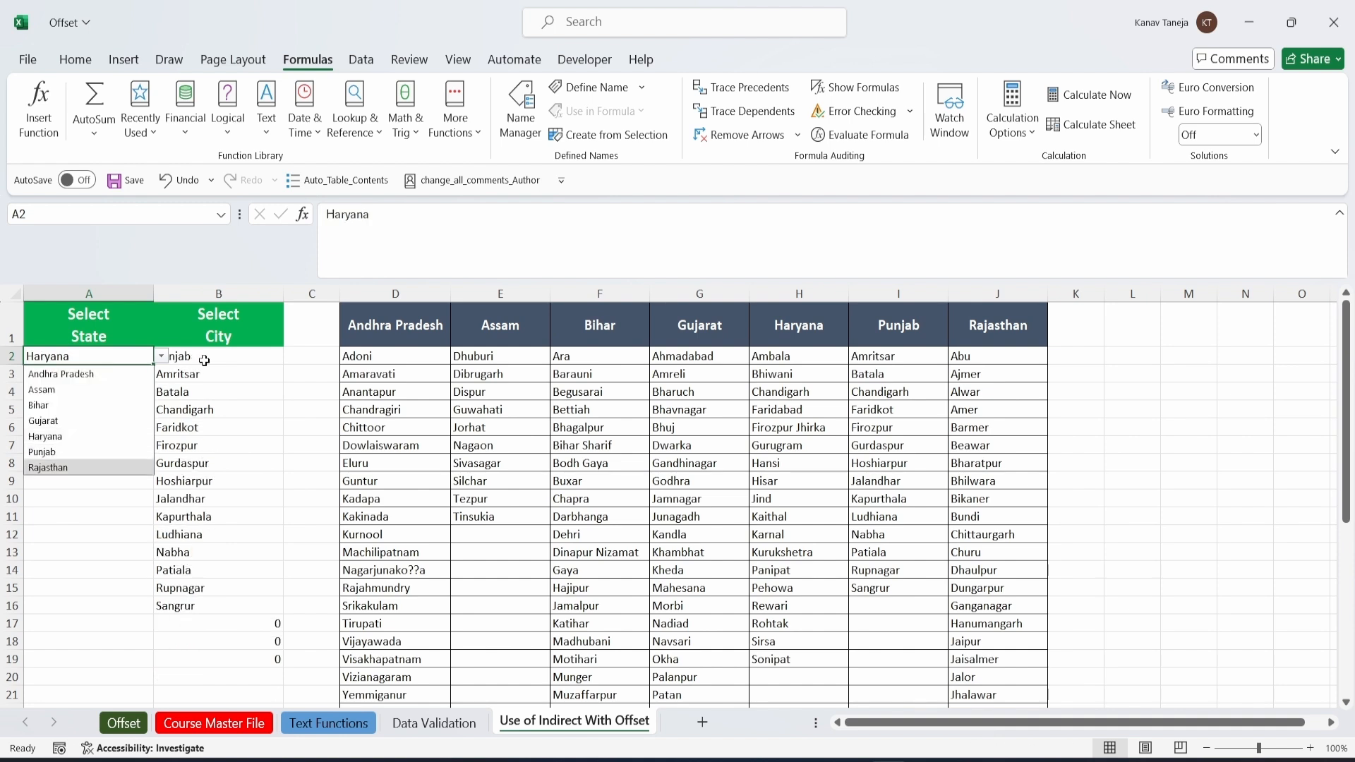
key(Return)
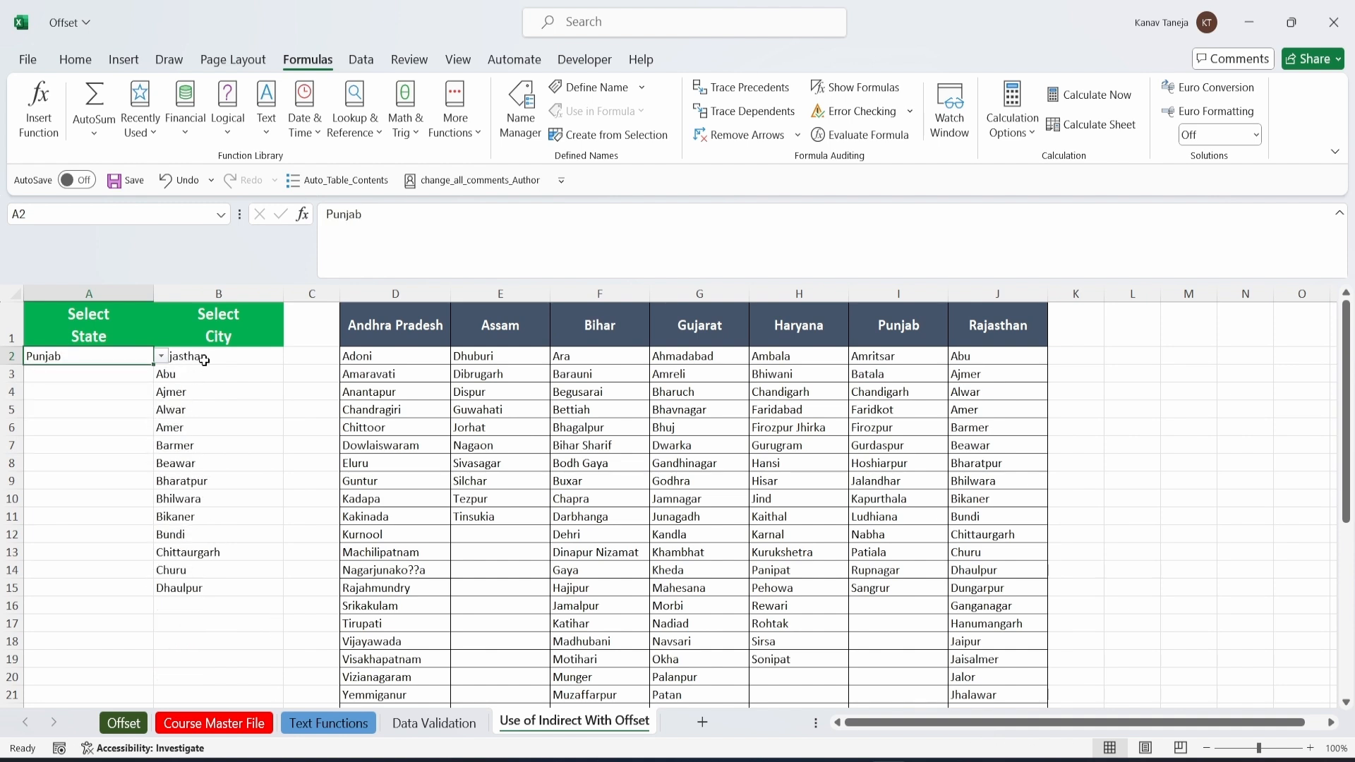
click(204, 360)
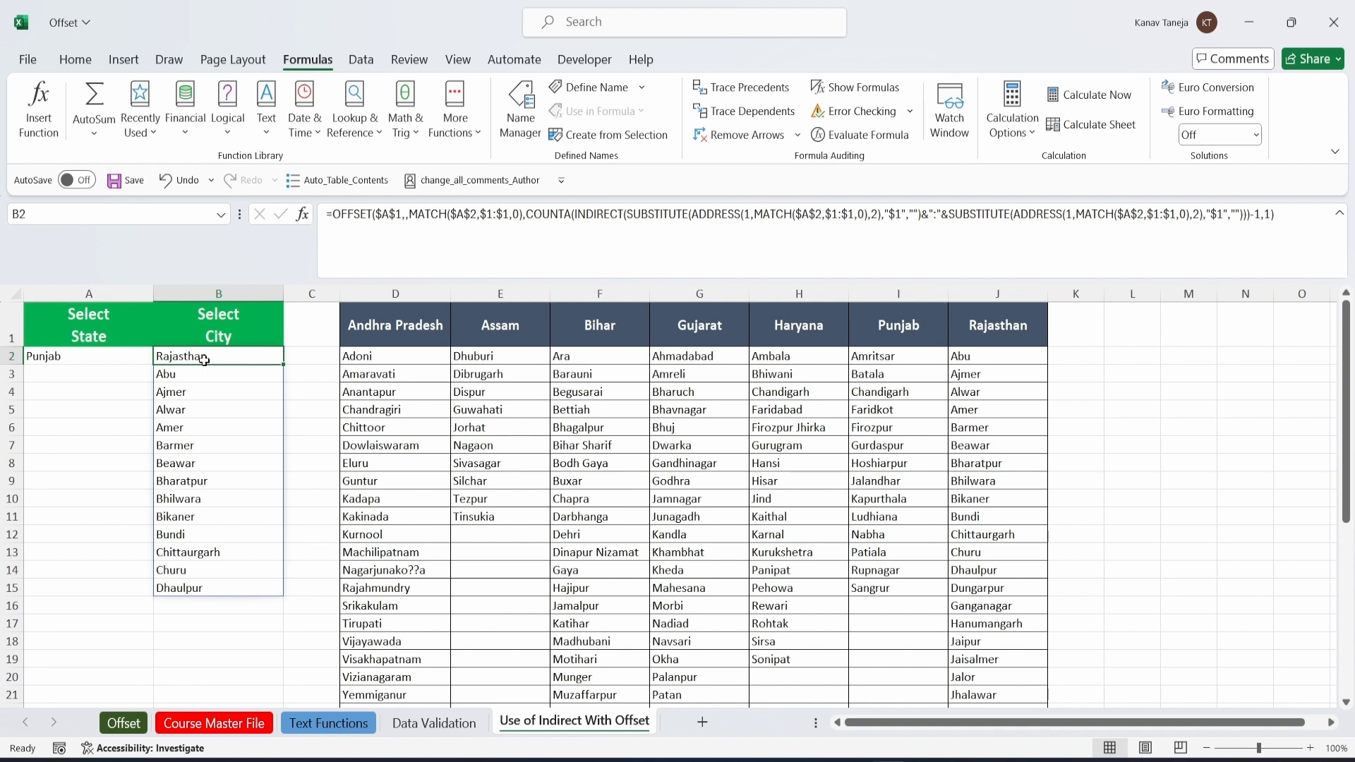
Set the state in A2 to Assam.
key(Left)
key(alt+Down)
key(Up)
key(Up)
key(Up)
key(Up)
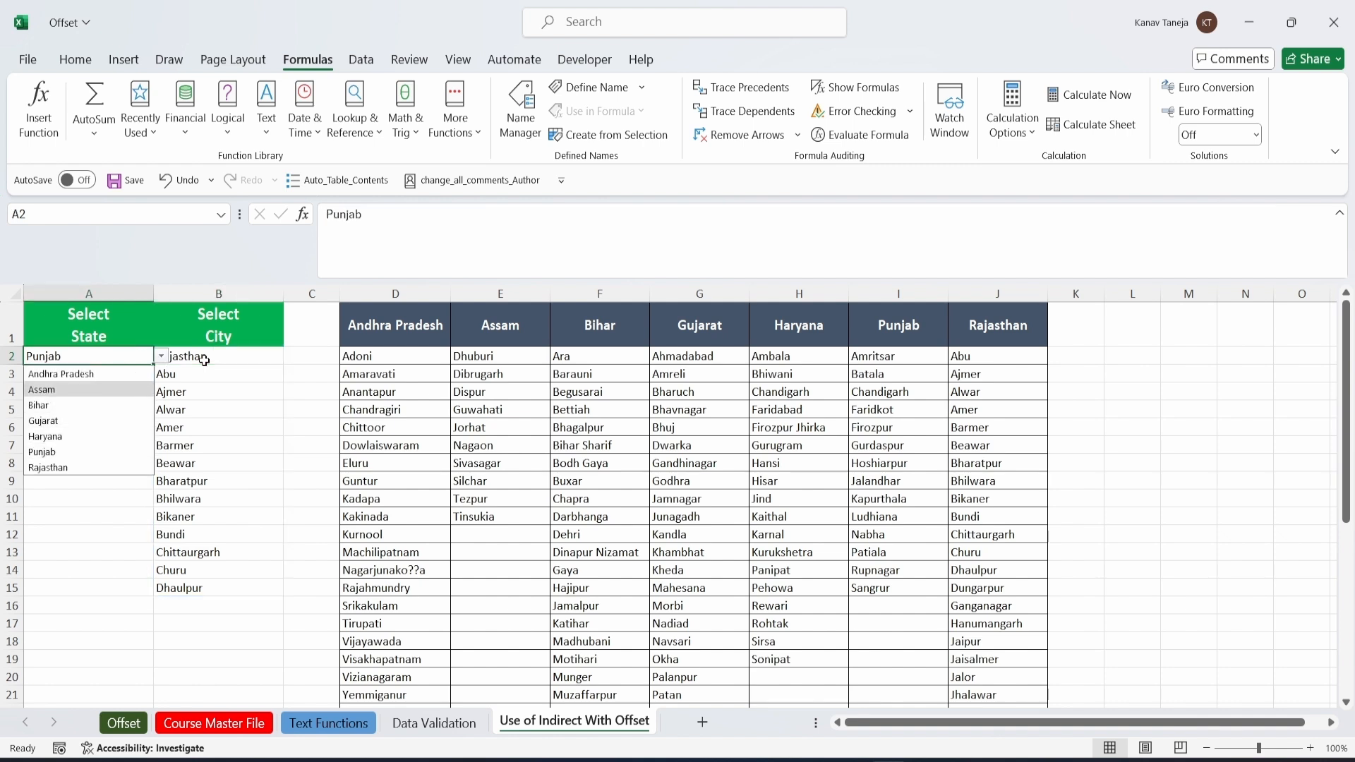
key(Return)
Run Evaluate Formula on B2 and evaluate its first $A$2 reference and MATCH function, keeping the dialog clear of the state headers.
click(204, 361)
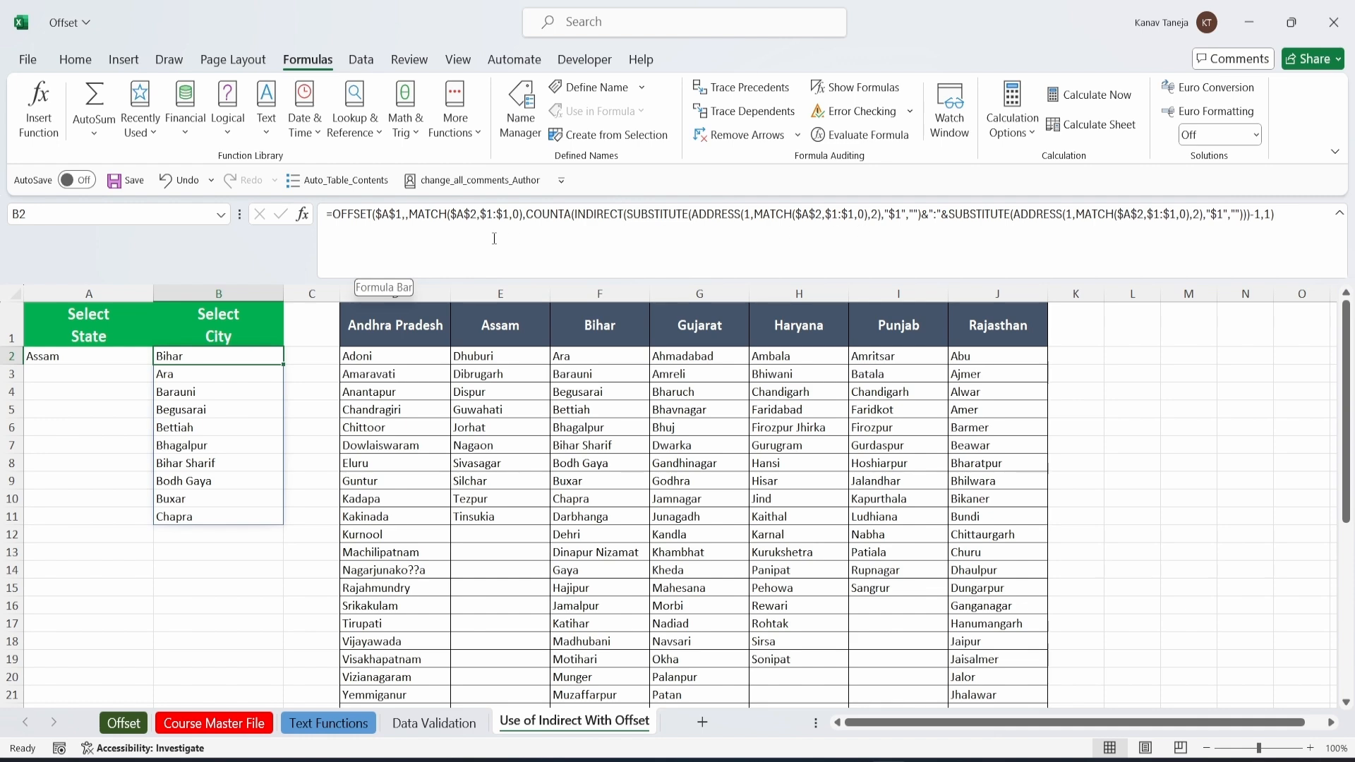
click(854, 140)
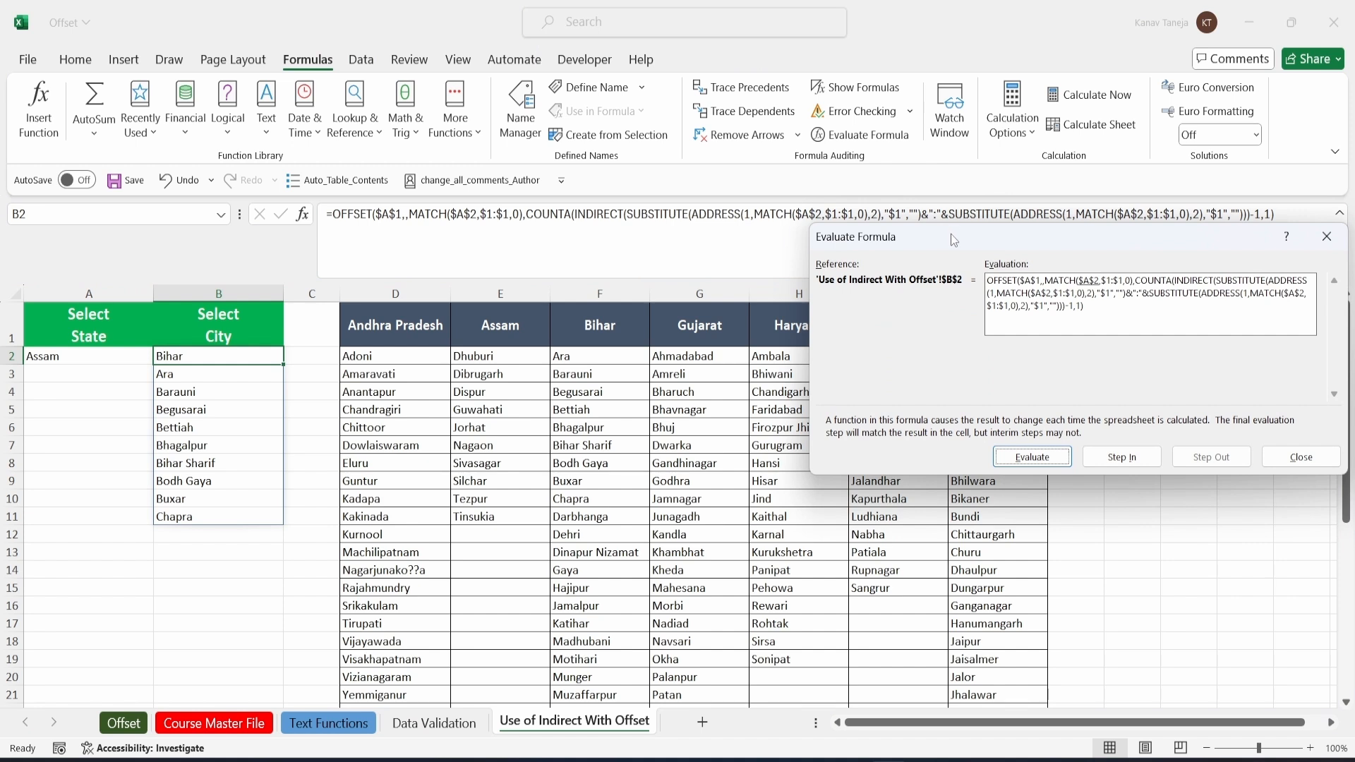
drag(998, 238, 489, 270)
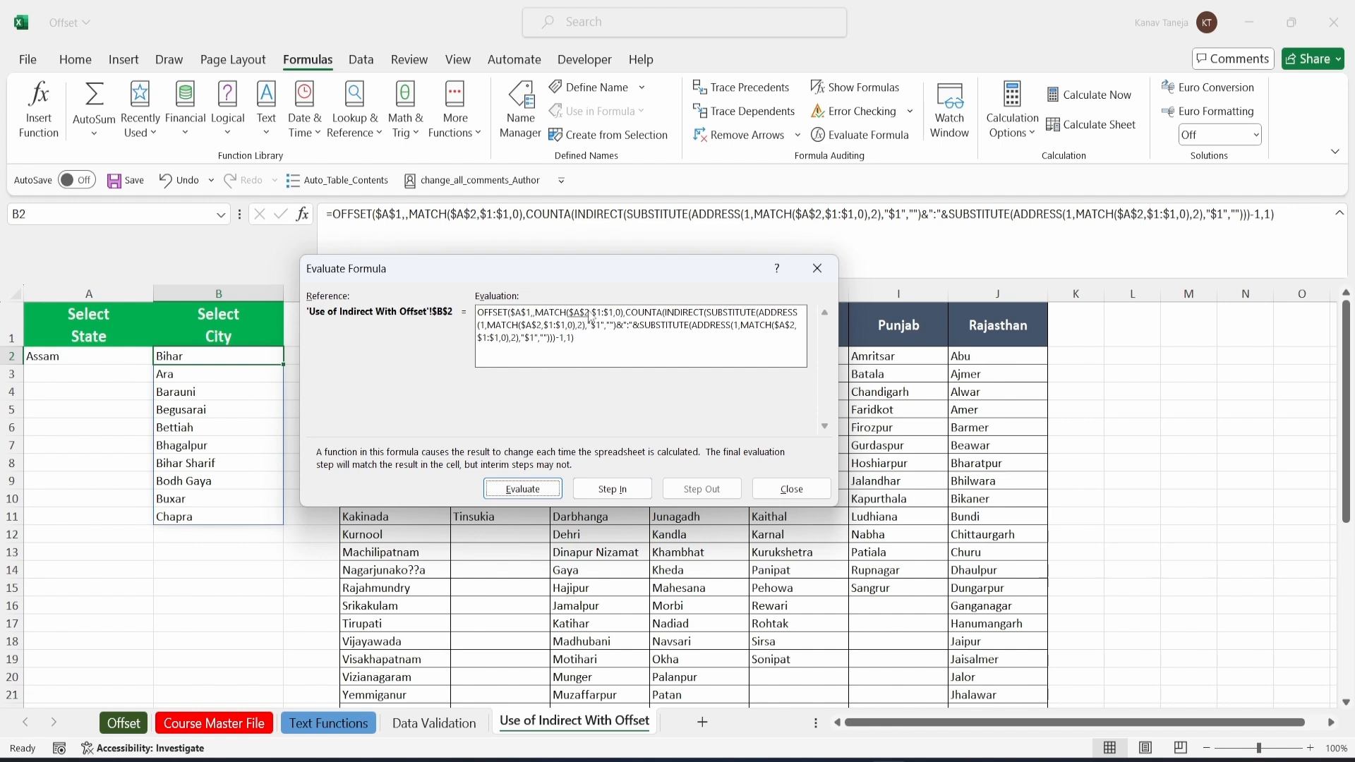
click(523, 488)
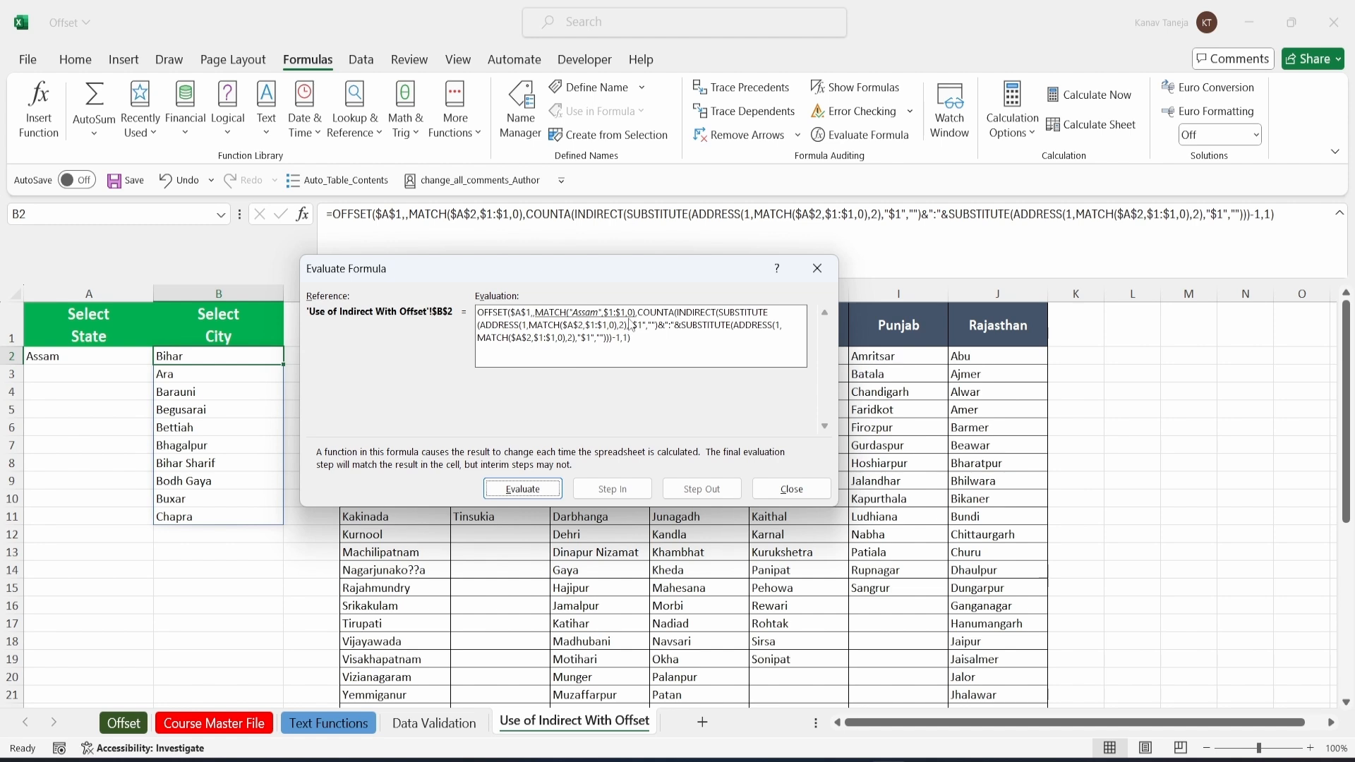
drag(585, 276, 637, 391)
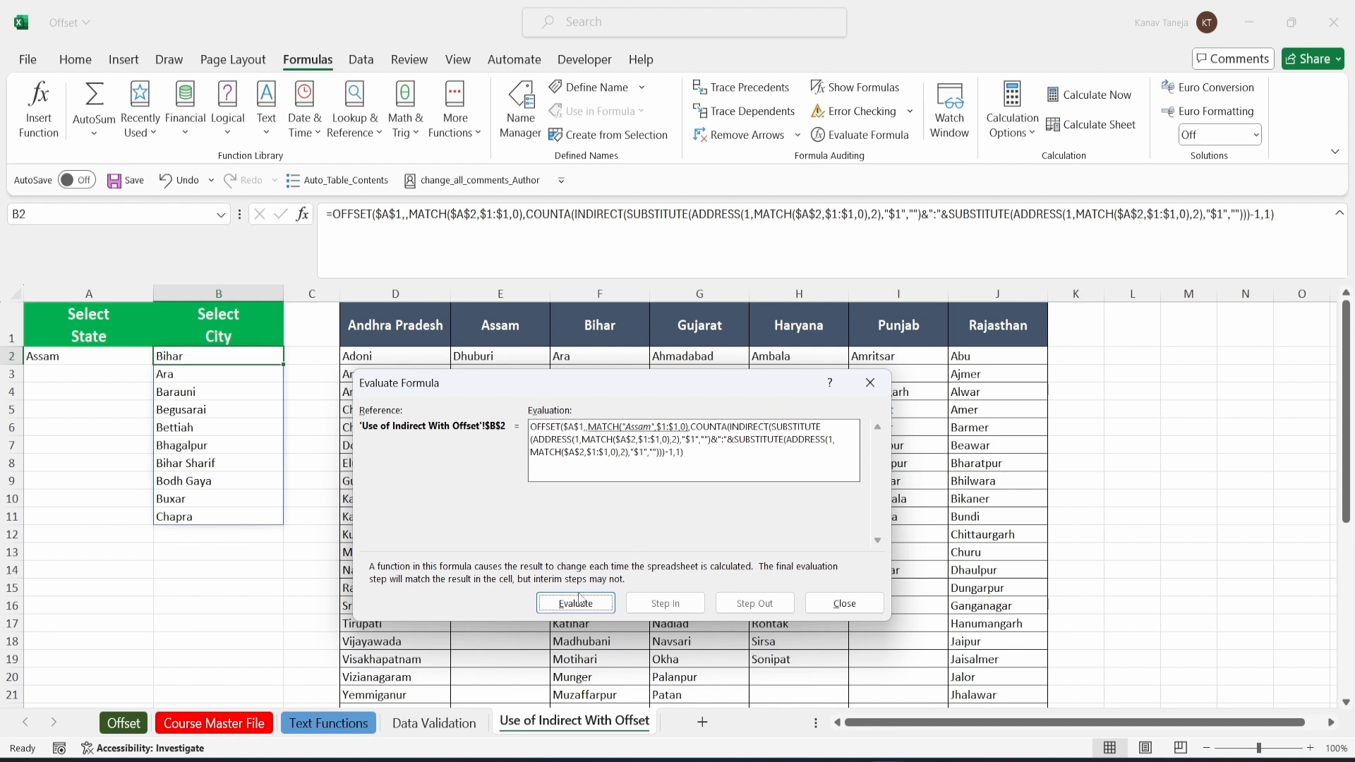
click(578, 604)
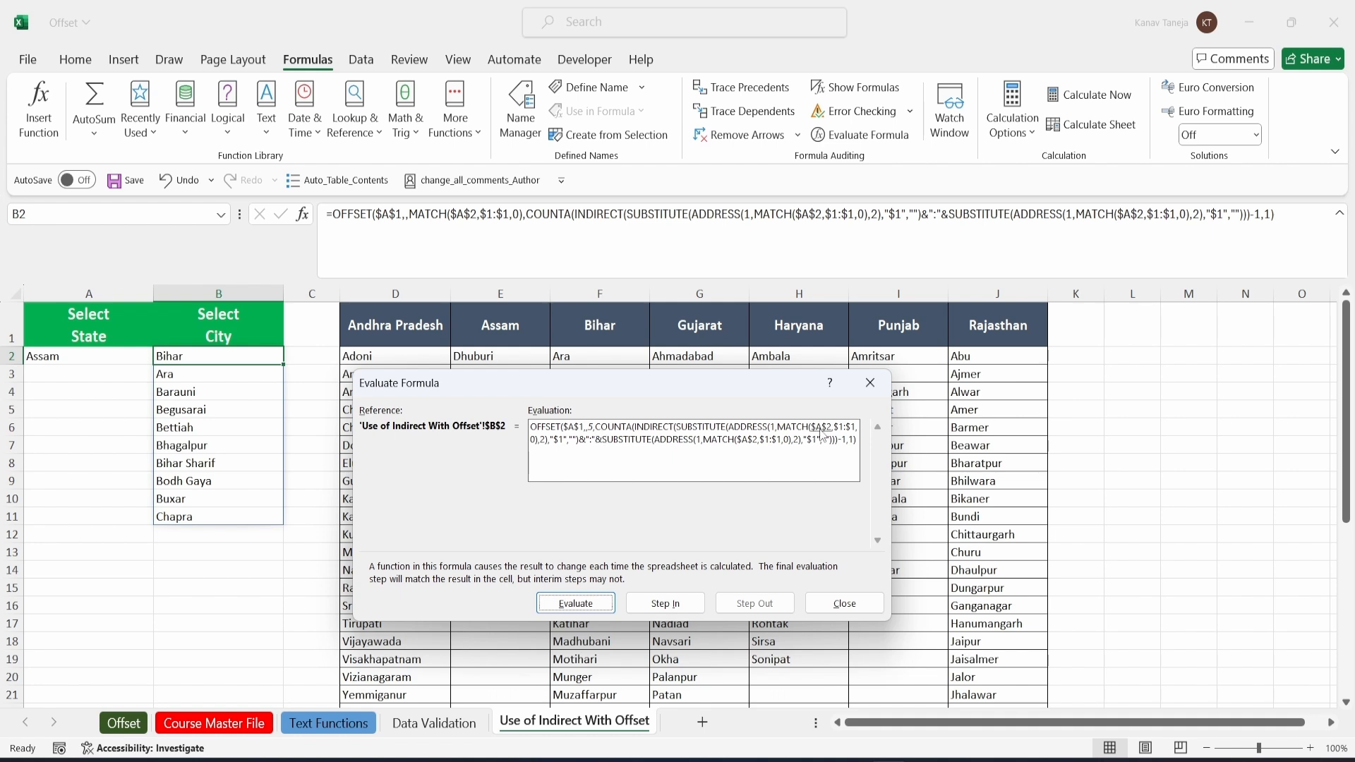
Continue evaluating the B2 formula through the second MATCH, the first ADDRESS and the first SUBSTITUTE function.
click(576, 604)
click(576, 603)
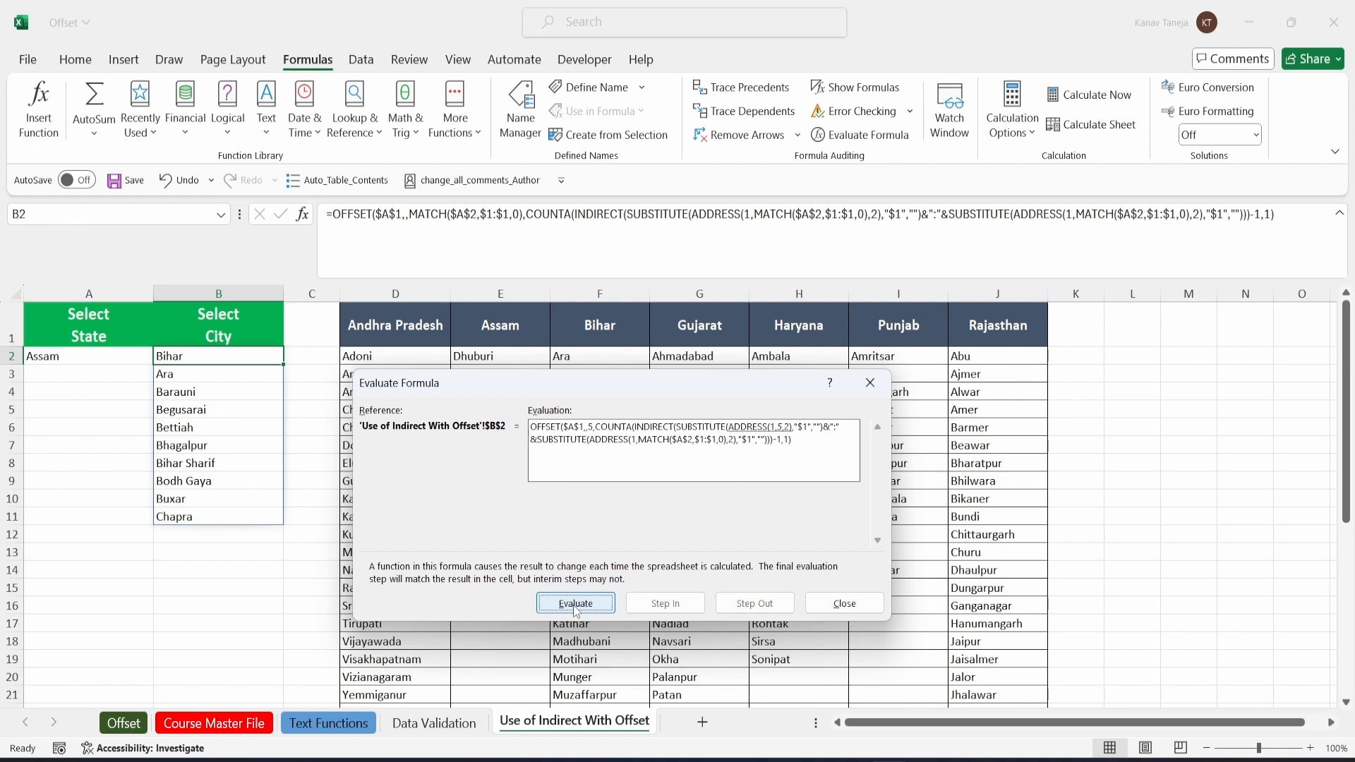
click(576, 604)
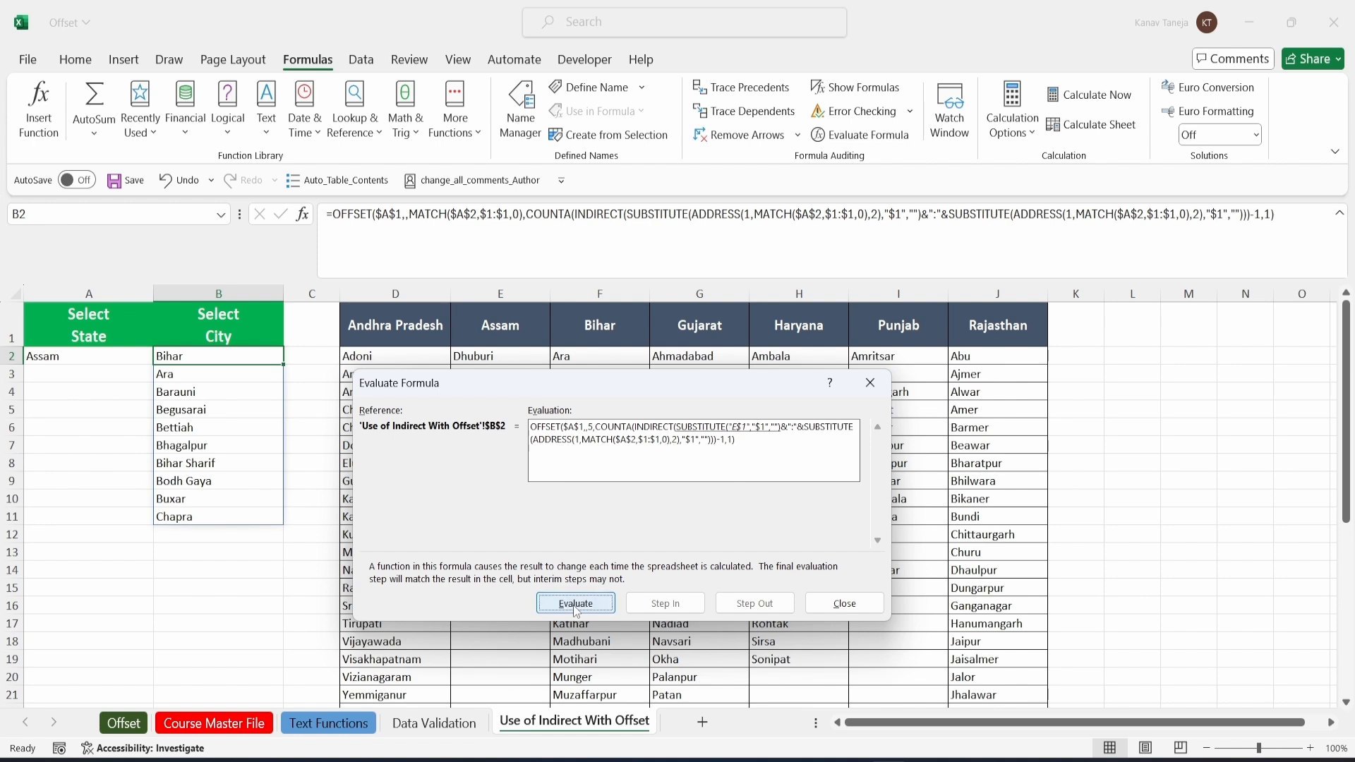
click(576, 603)
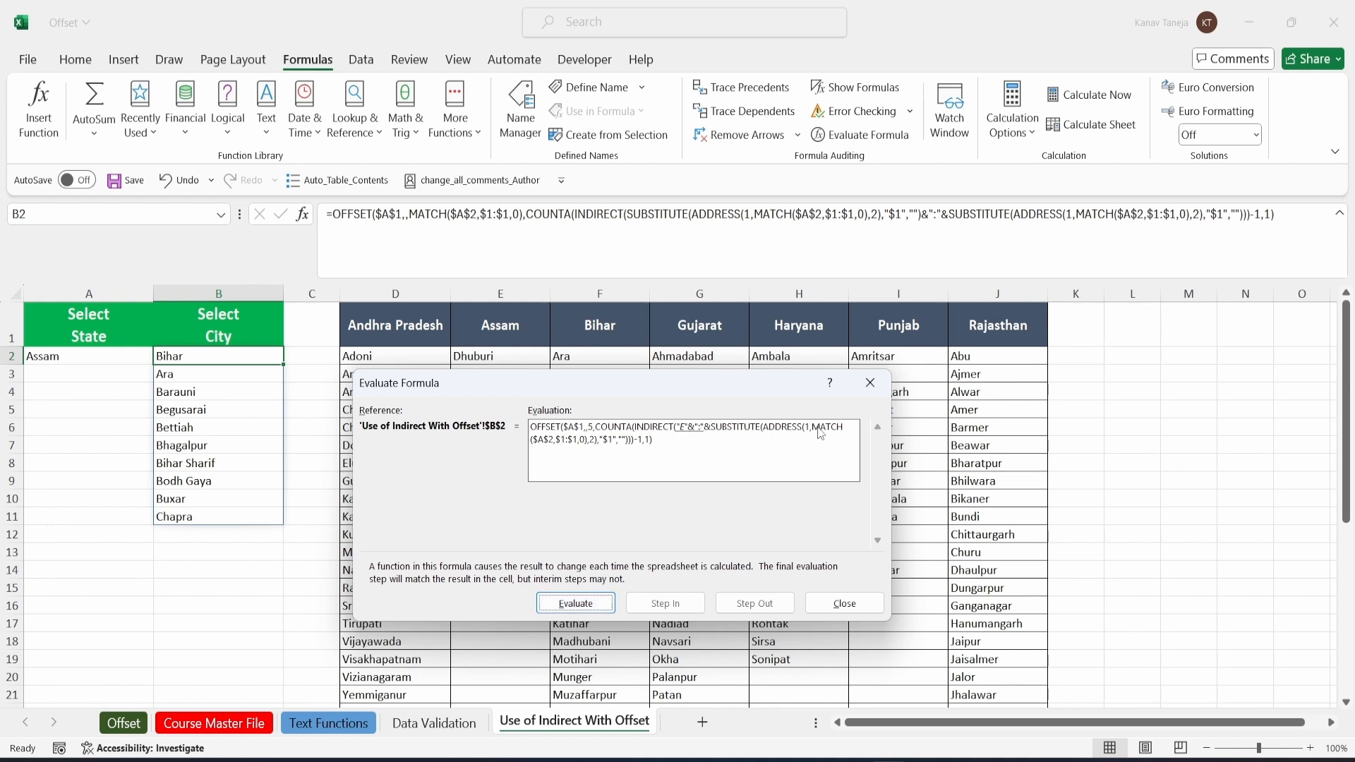
Evaluate the B2 formula through the ":" concatenation, the third $A$2 reference, the last MATCH, the second ADDRESS and the second SUBSTITUTE.
click(576, 608)
click(576, 606)
click(576, 606)
click(576, 607)
click(576, 607)
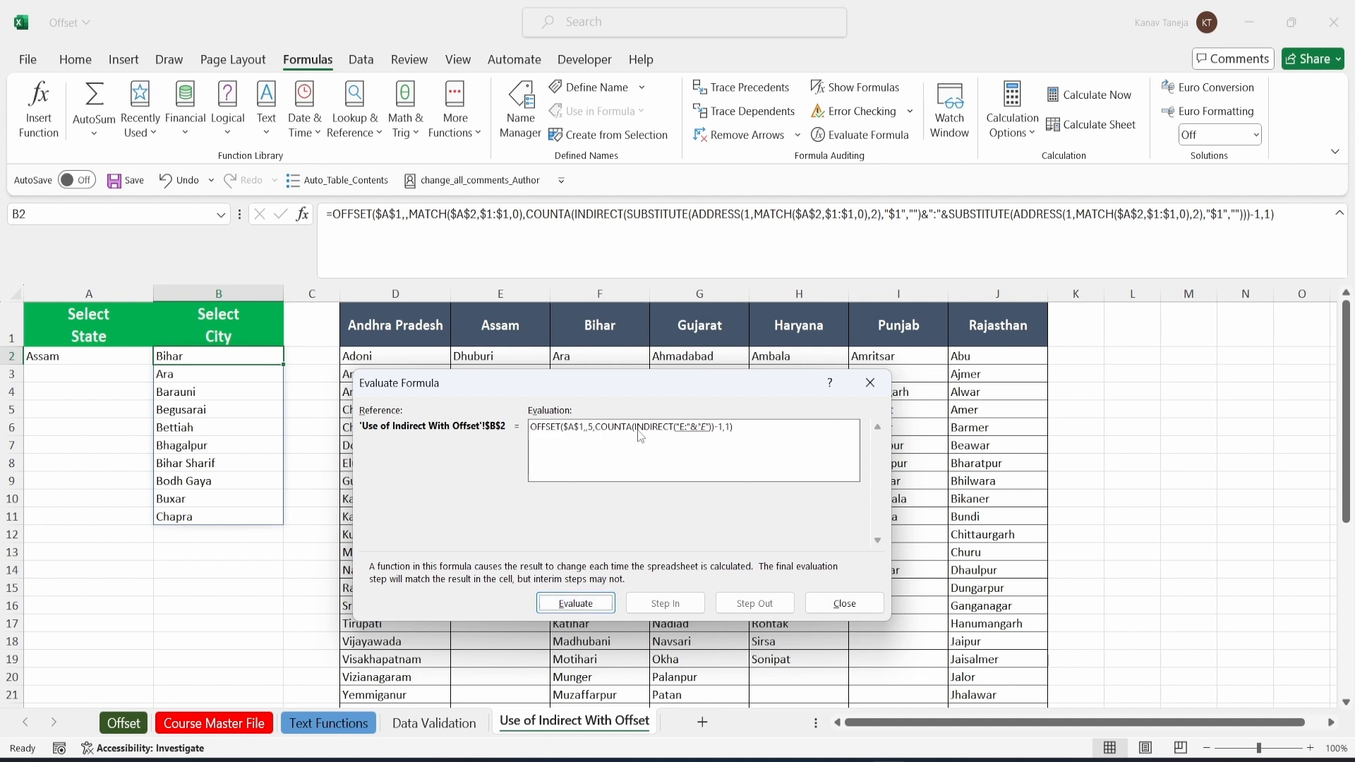
Evaluate the joined column reference, INDIRECT, COUNTA and the subtraction of 1 in the B2 formula.
click(588, 606)
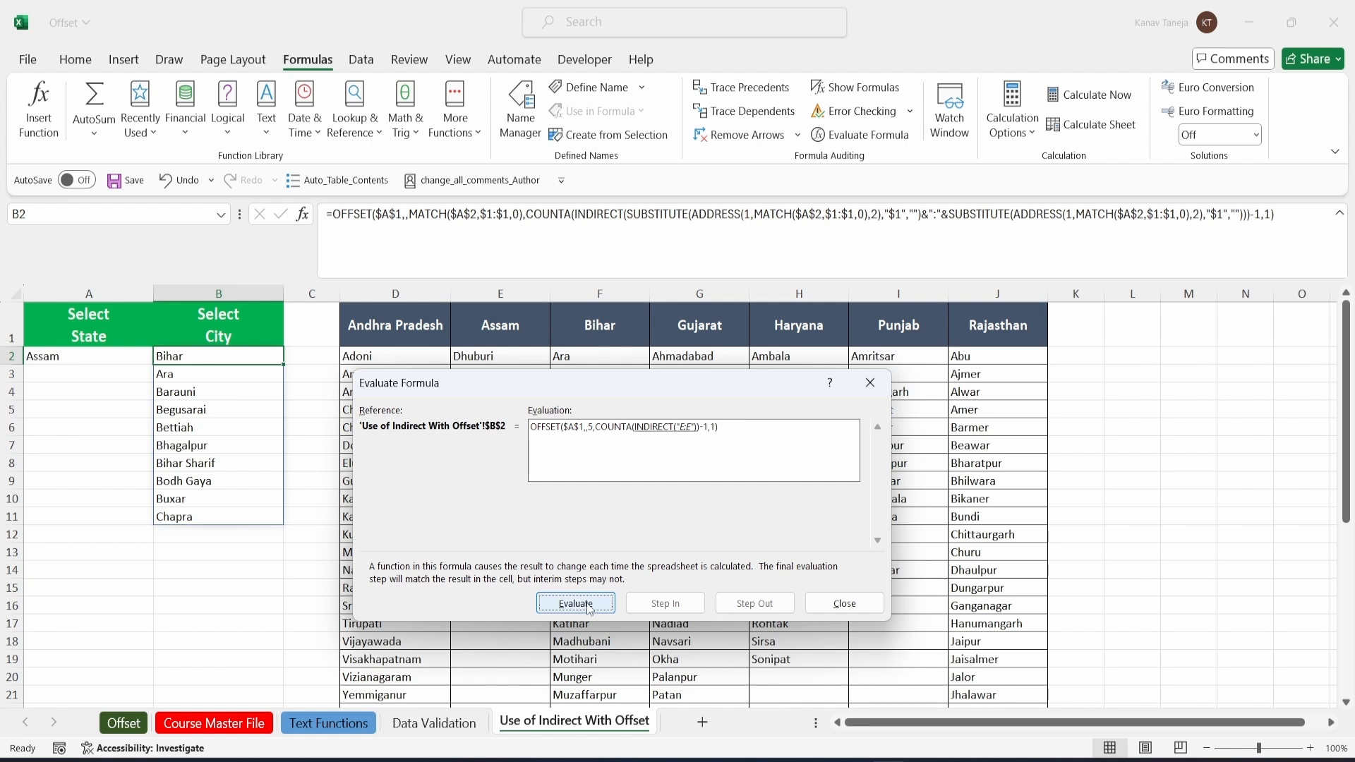
click(590, 607)
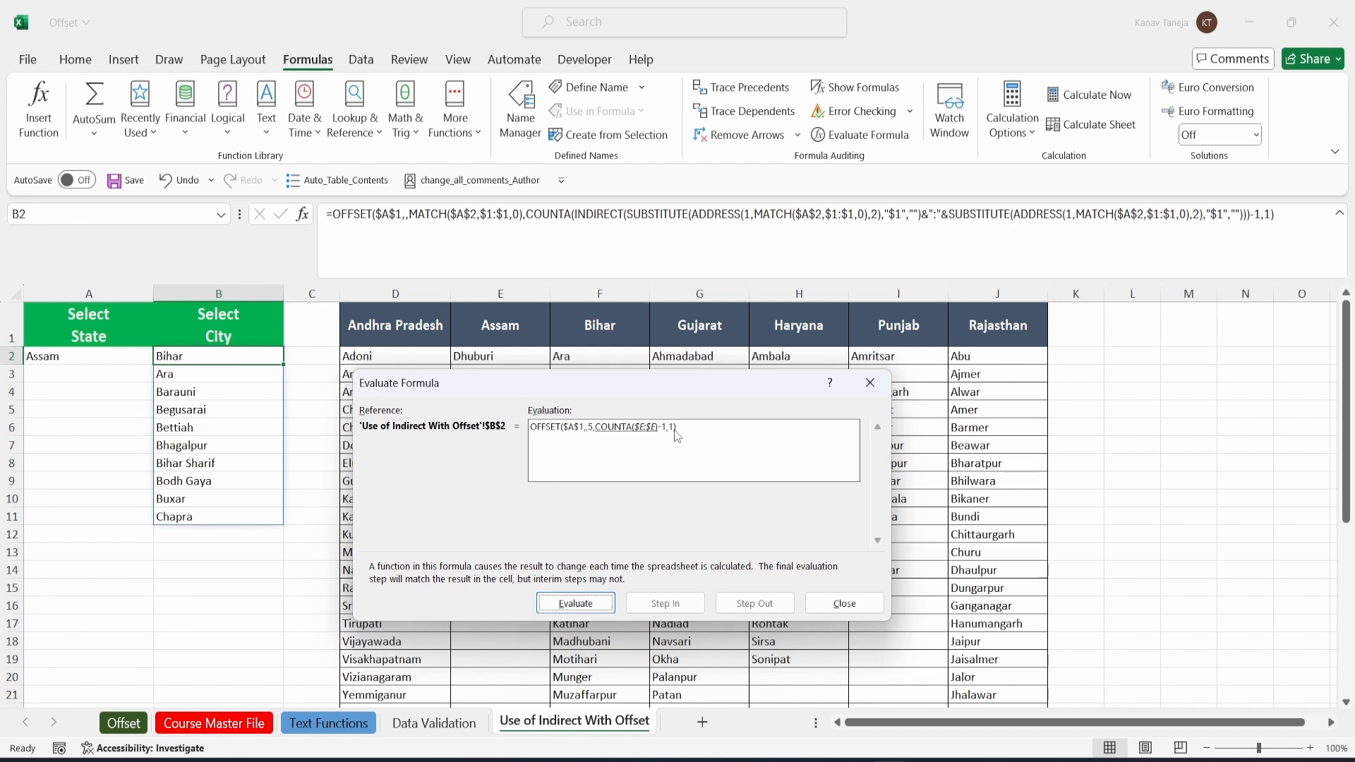
click(583, 612)
click(585, 612)
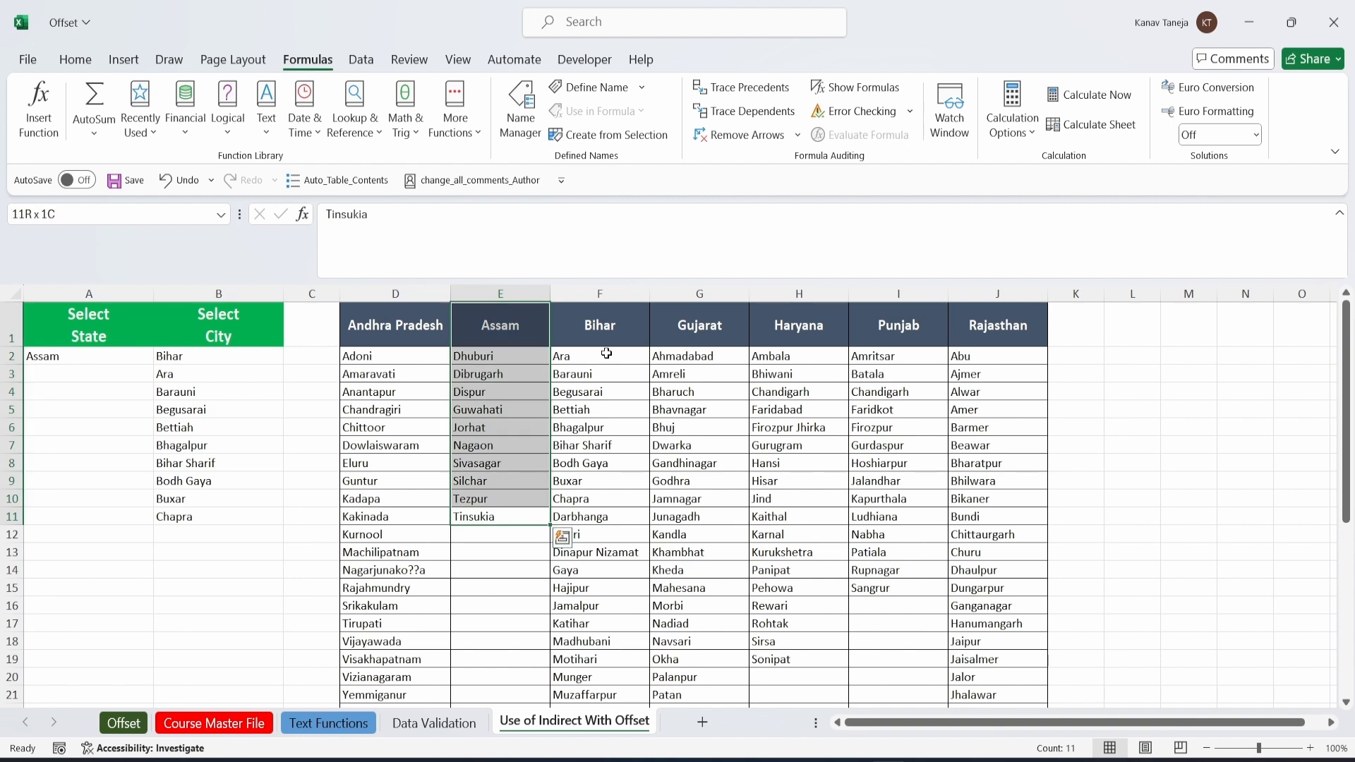
Select the Assam cities in E2:E11 to check how many there are.
key(ctrl+Up)
key(ctrl+Up)
key(shift+Down)
key(shift+Down)
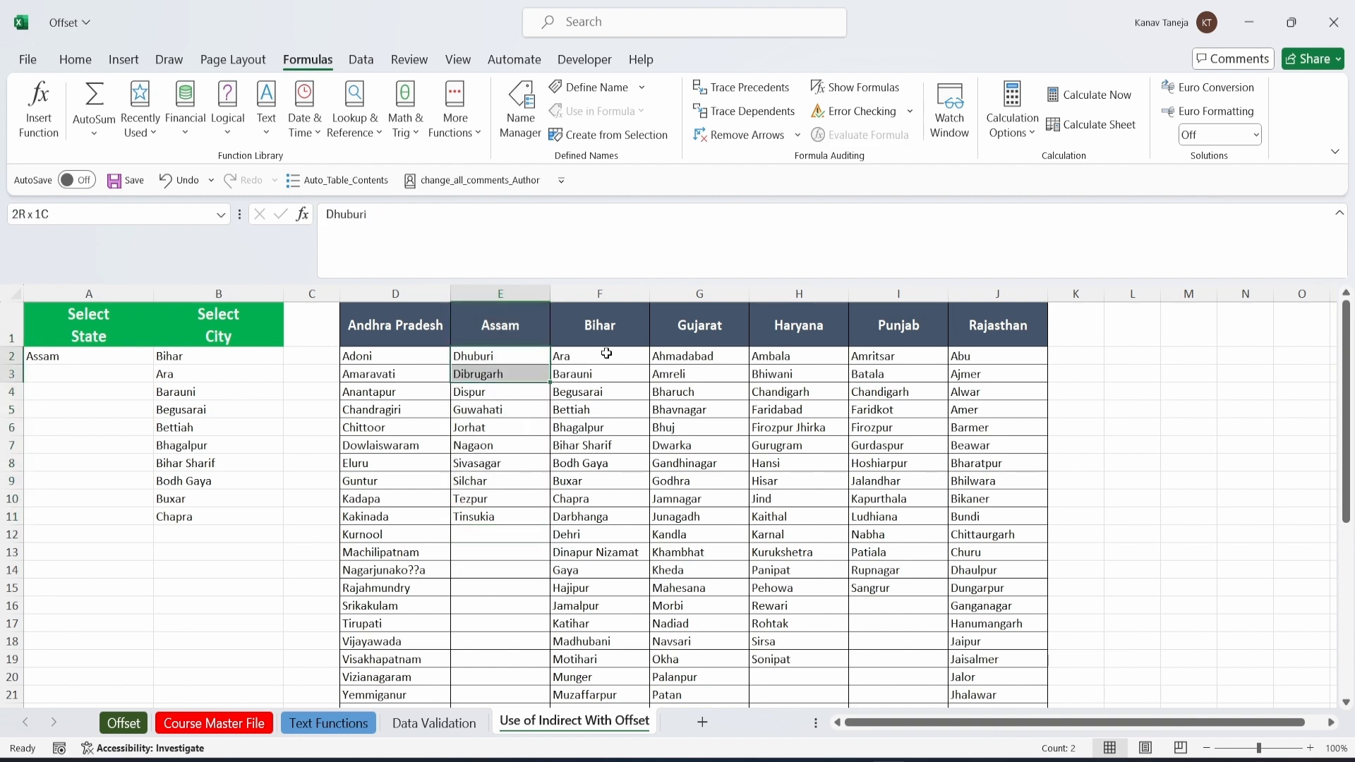
key(shift+Down)
key(shift+Down)
key(shift+Down)
key(shift+Down)
key(shift+Down)
key(shift+Down)
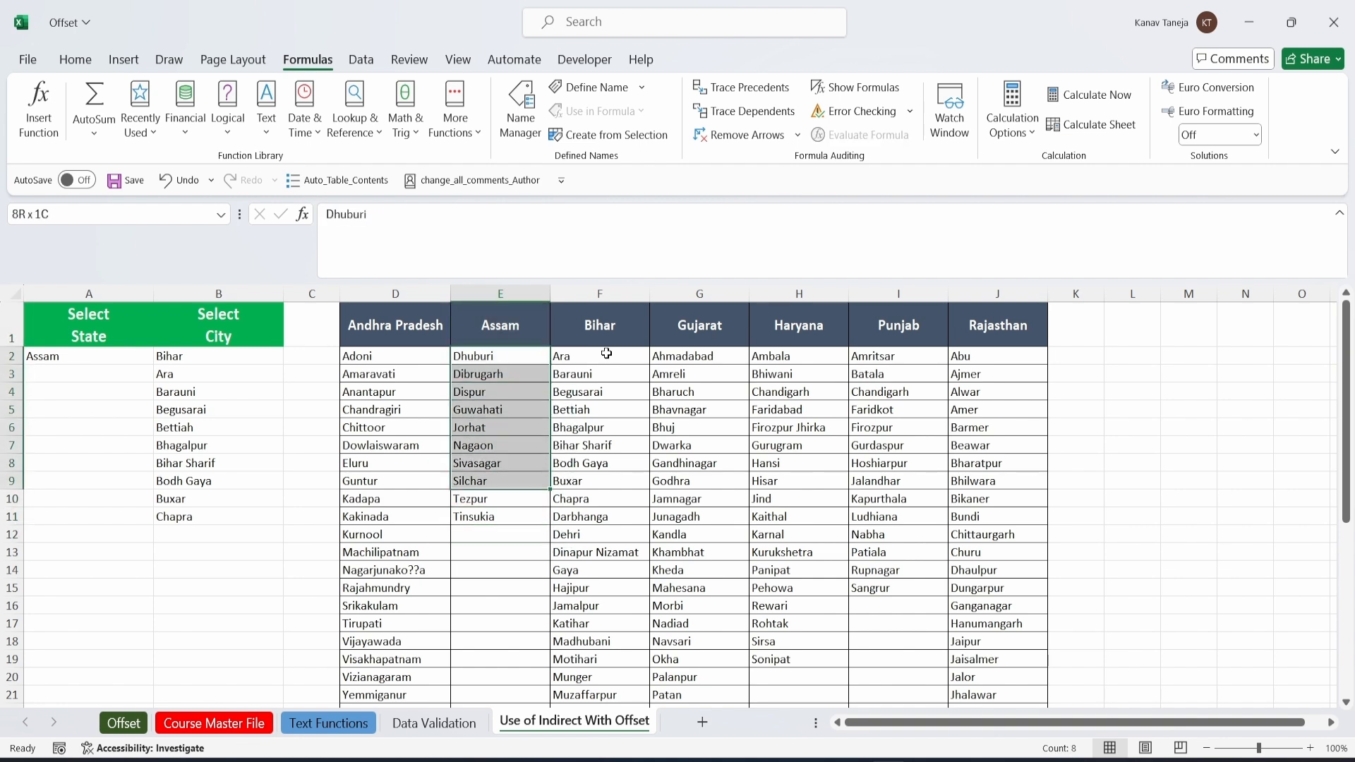
key(shift+Down)
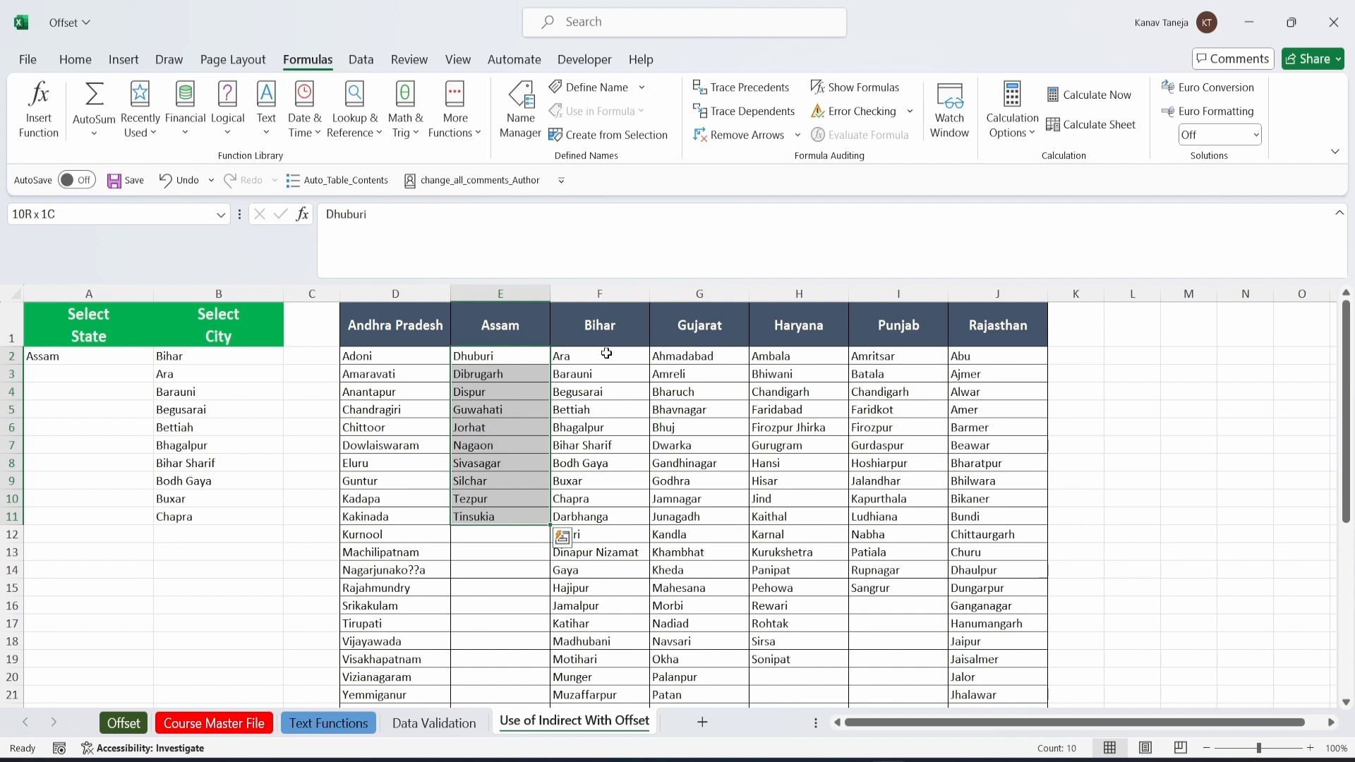
Change the state in A2 to Haryana.
click(59, 362)
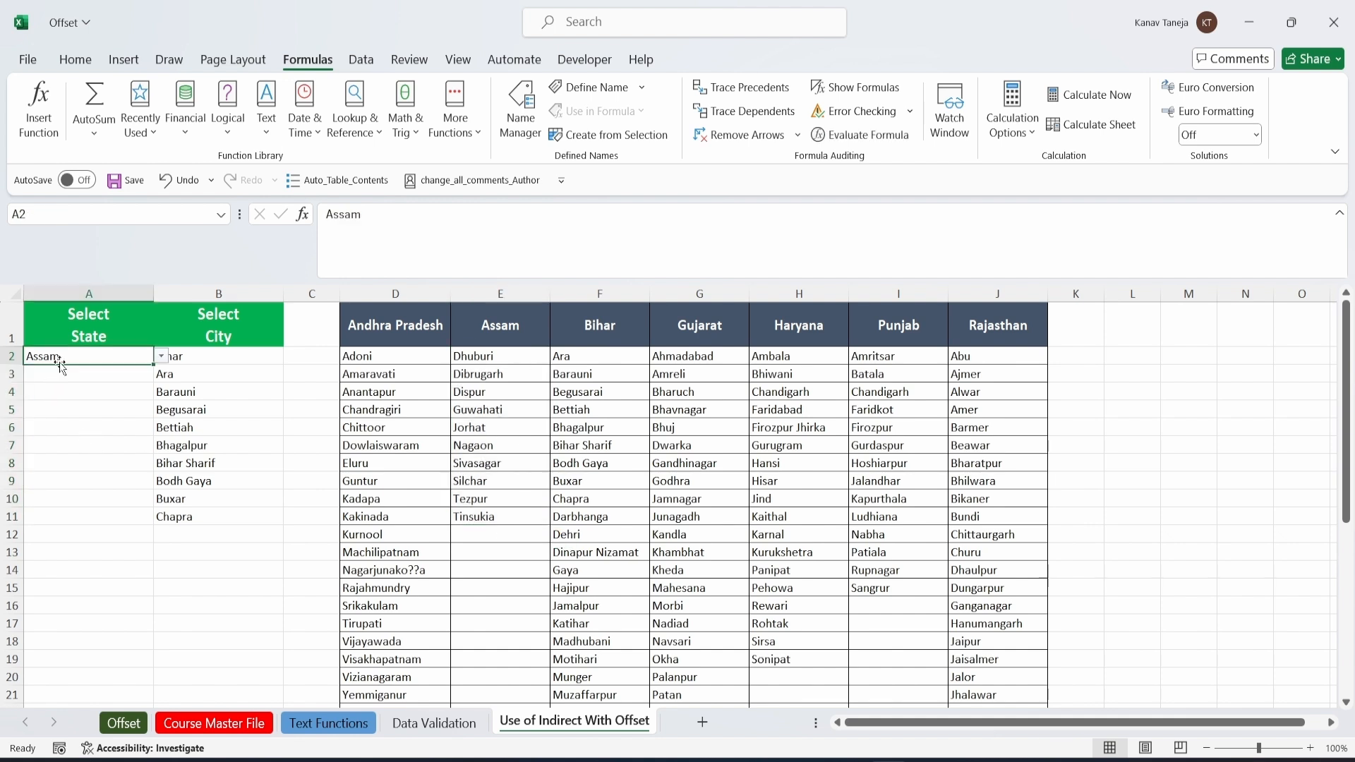
key(alt+Down)
key(Down)
key(Down)
key(Down)
key(Return)
key(Return)
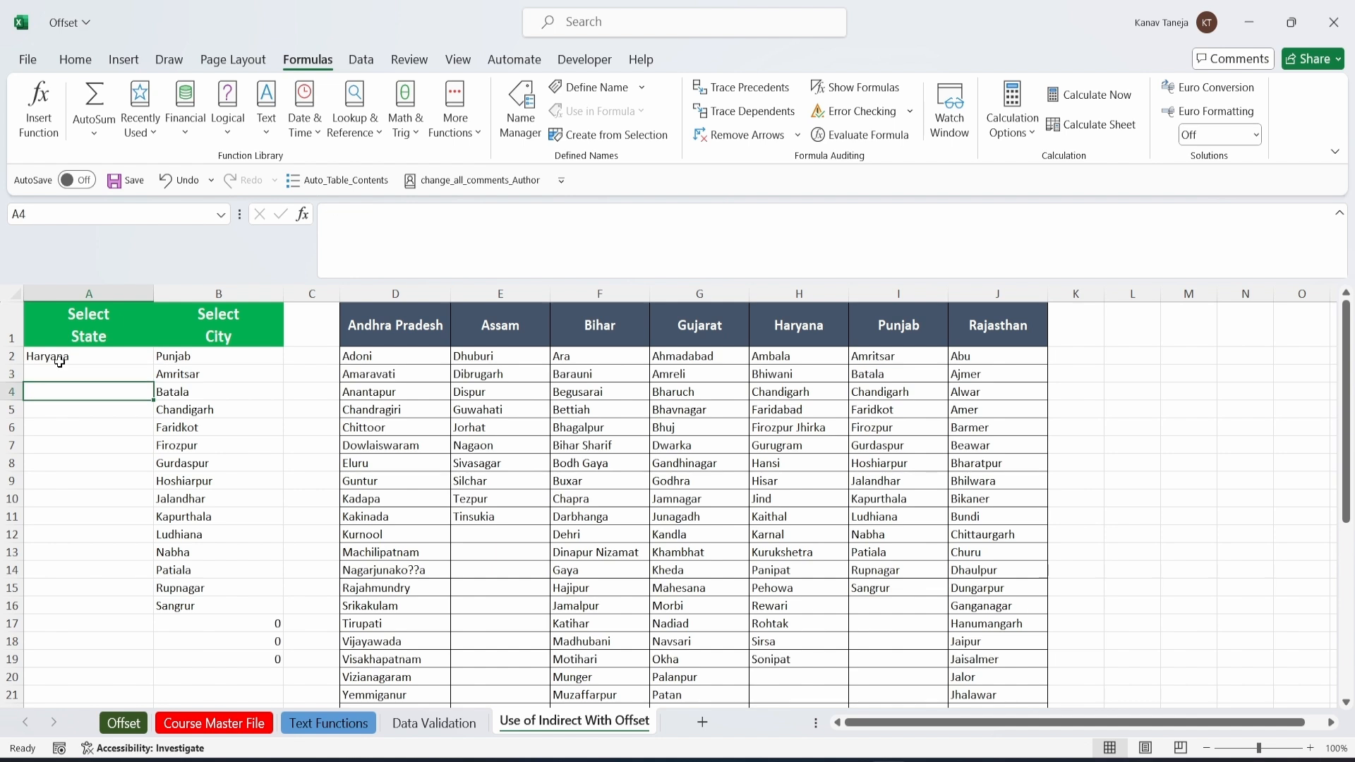
Run Evaluate Formula on B2 and evaluate the first $A$2 reference, the first MATCH and the second $A$2 reference.
key(Up)
key(Right)
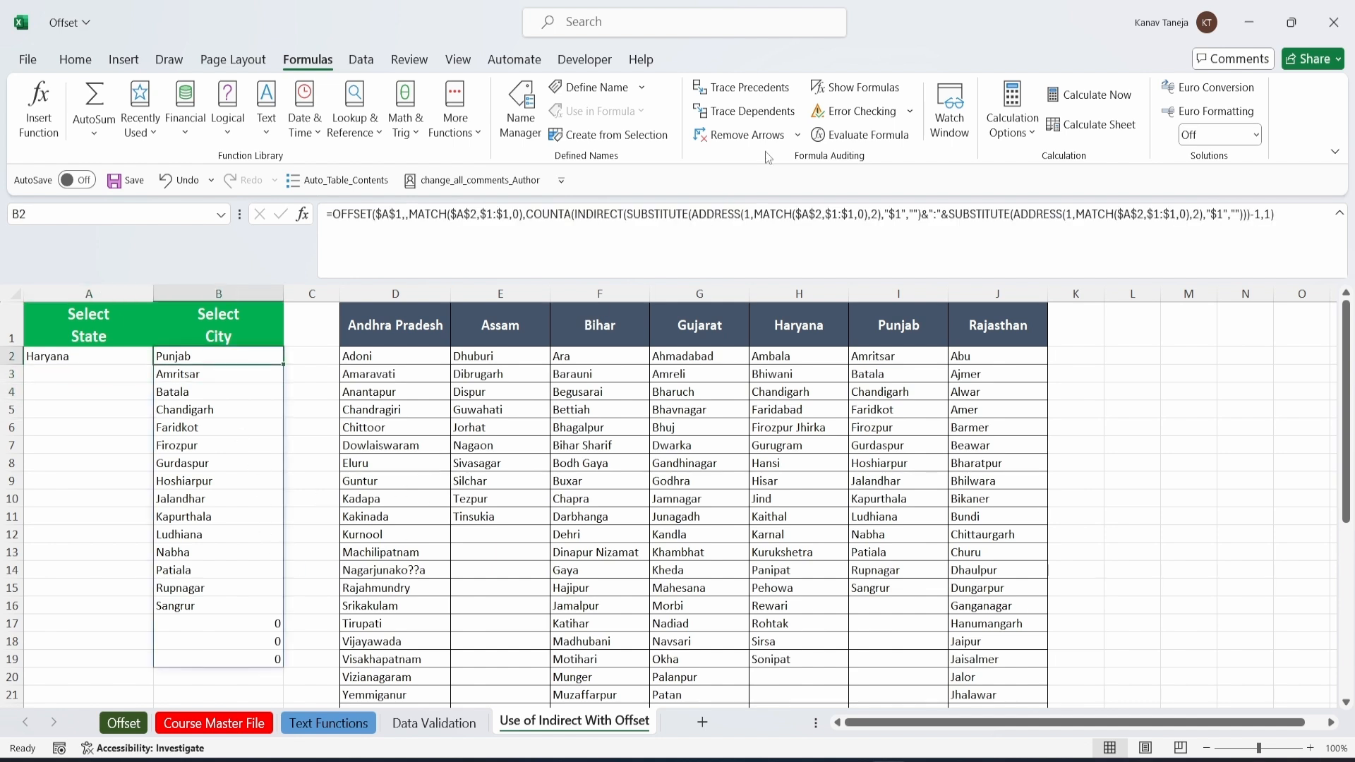
click(864, 135)
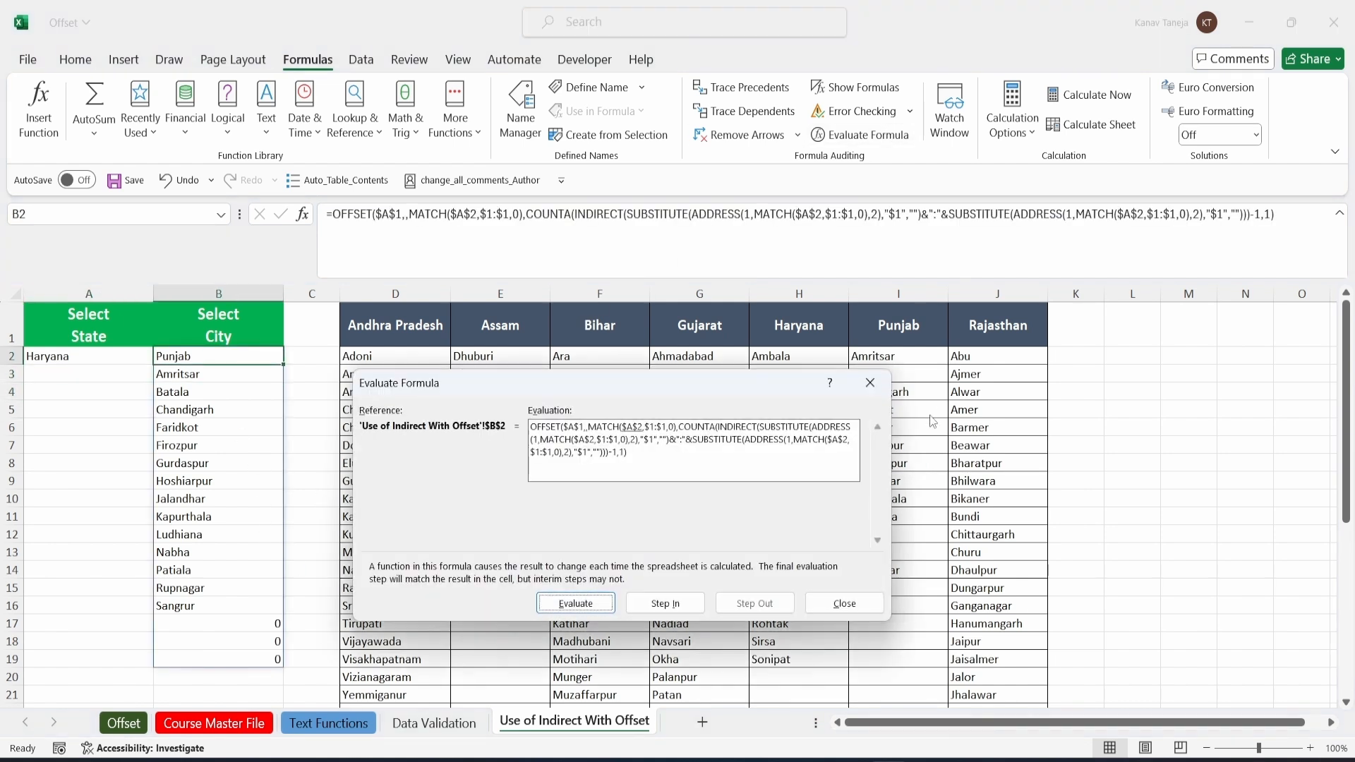
click(580, 608)
click(580, 609)
click(581, 608)
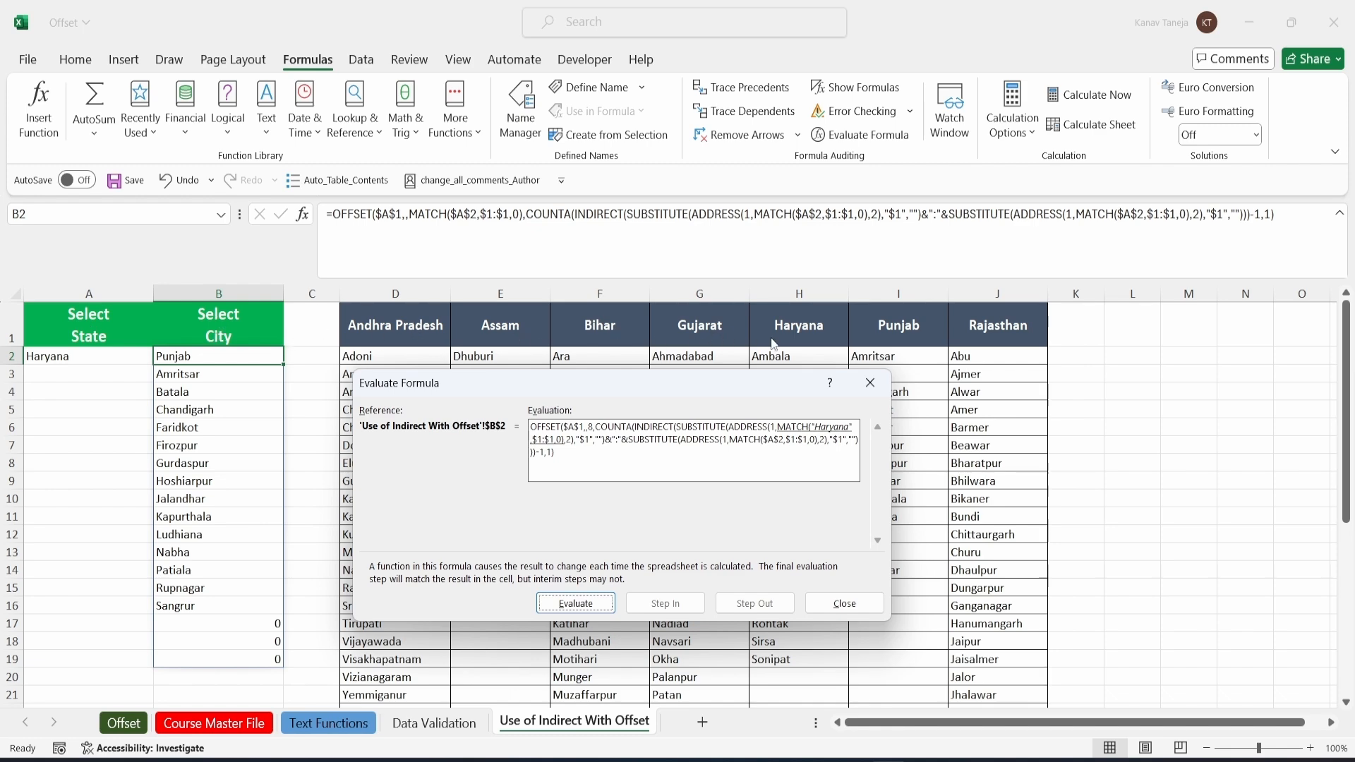
Uncover the Haryana column by moving the Evaluate Formula dialog, and evaluate the formula up to the INDIRECT function.
drag(617, 379, 1111, 316)
click(1056, 538)
click(1056, 538)
click(1056, 538)
click(1056, 538)
click(1056, 538)
click(1063, 542)
click(1065, 543)
click(1066, 543)
click(1066, 544)
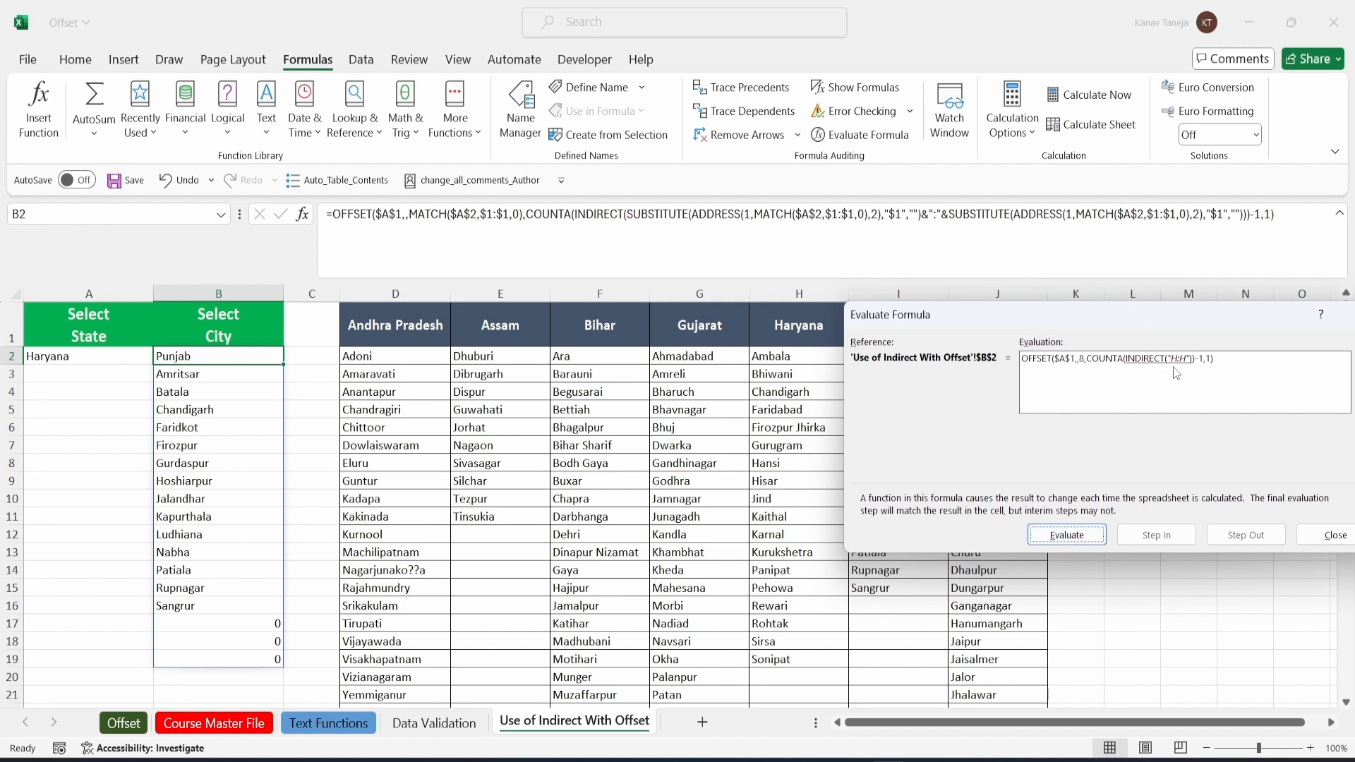
Evaluate INDIRECT, COUNTA and the subtraction of 1, and reposition the Evaluate Formula dialog so it is fully visible.
click(1079, 535)
click(1078, 536)
click(1069, 537)
drag(1127, 327, 953, 355)
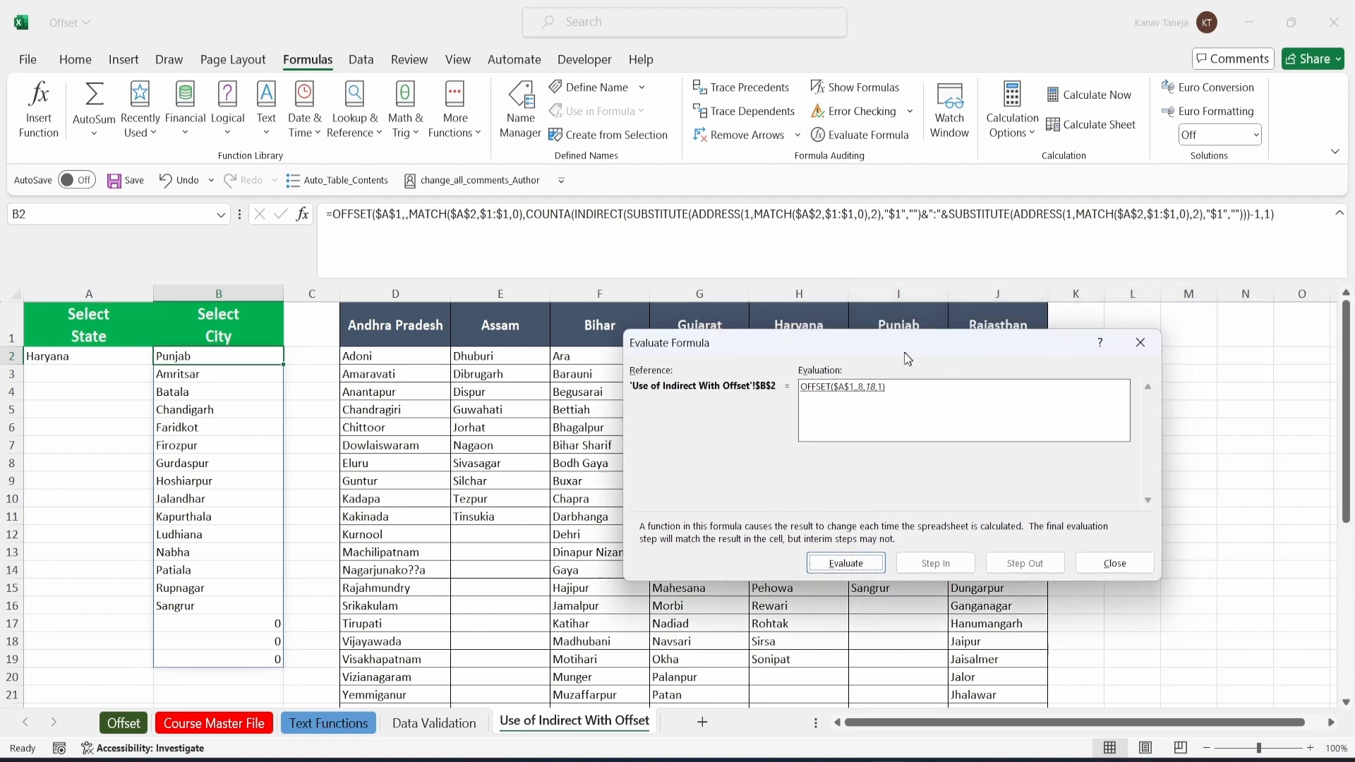
Close Evaluate Formula and select the Haryana cities in H2:H19 to check their count.
click(1138, 344)
click(763, 355)
key(shift+Down)
key(shift+Down)
key(shift+Down)
key(shift+Down)
key(shift+Down)
key(shift+Down)
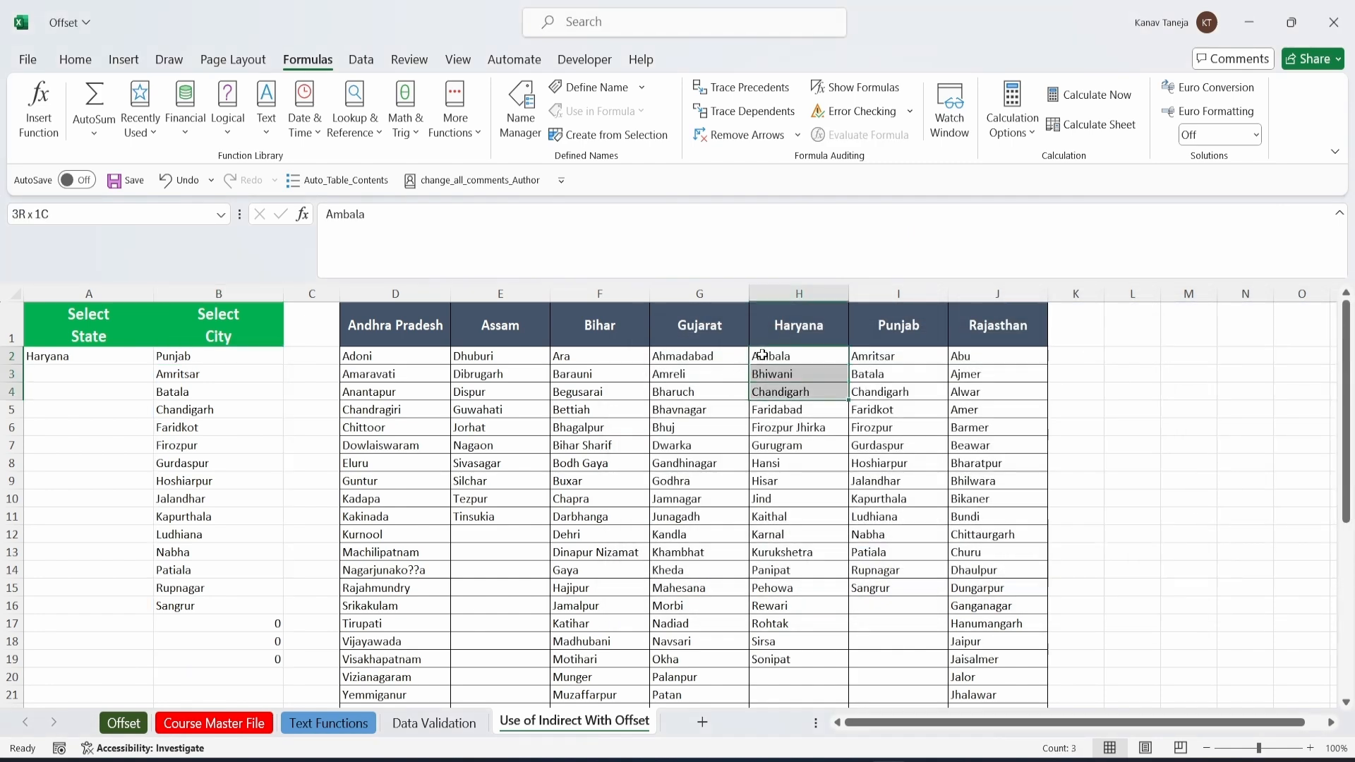
key(shift+Down)
key(shift+Down)
key(shift+Down)
key(shift+Down)
key(shift+Down)
key(shift+Down)
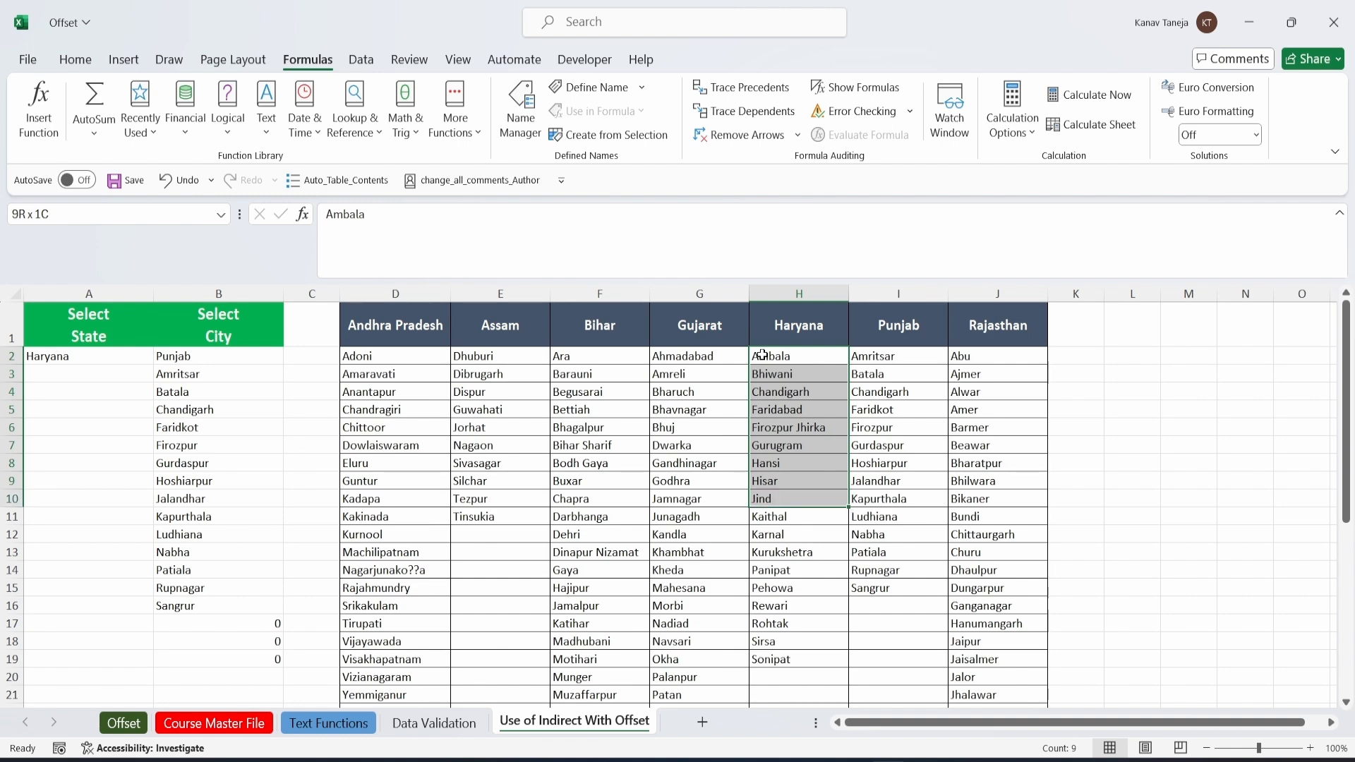
key(shift+Down)
key(shift+Down)
key(shift+Down)
key(shift+Down)
key(shift+Down)
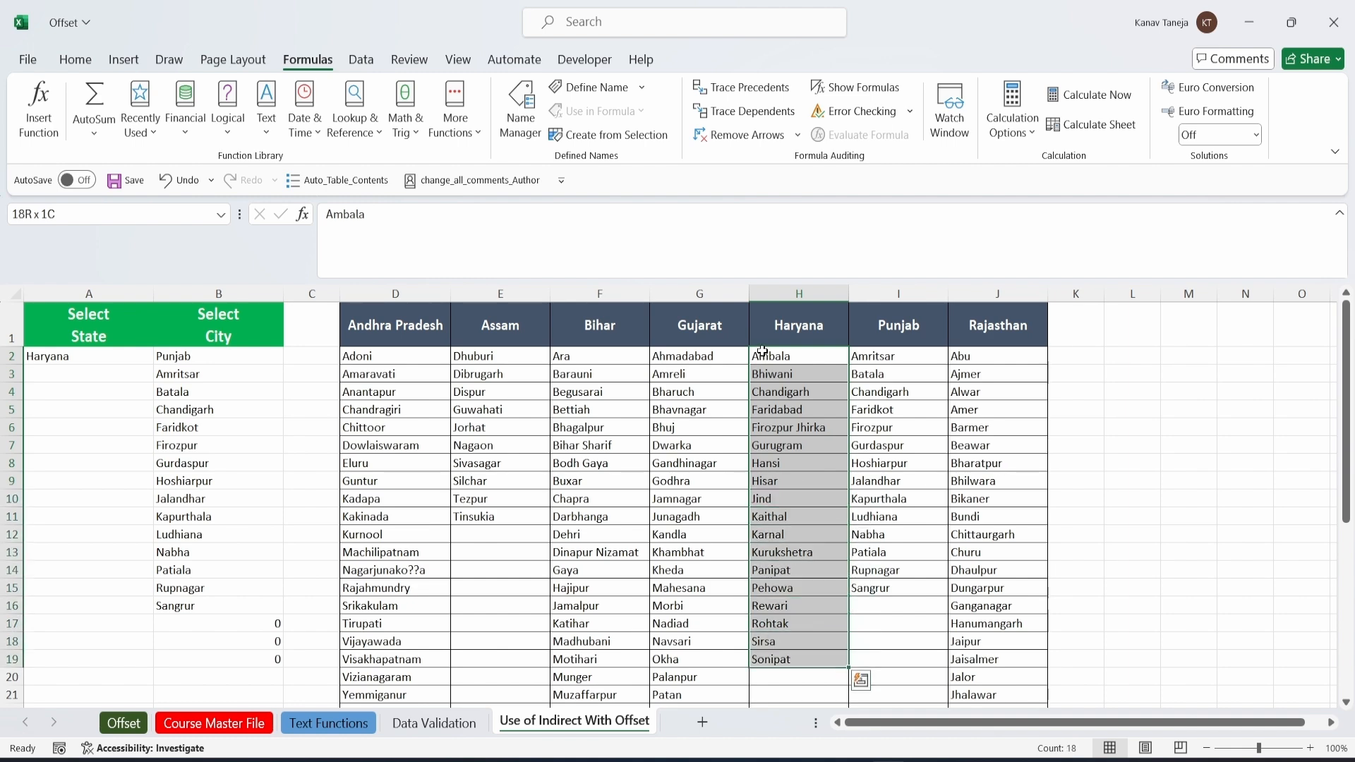
scroll(792, 655, down, 1)
scroll(775, 607, up, 1)
Browse the Haryana city drop-down list in C2 to its last entry without picking a city, and return to B2.
click(195, 361)
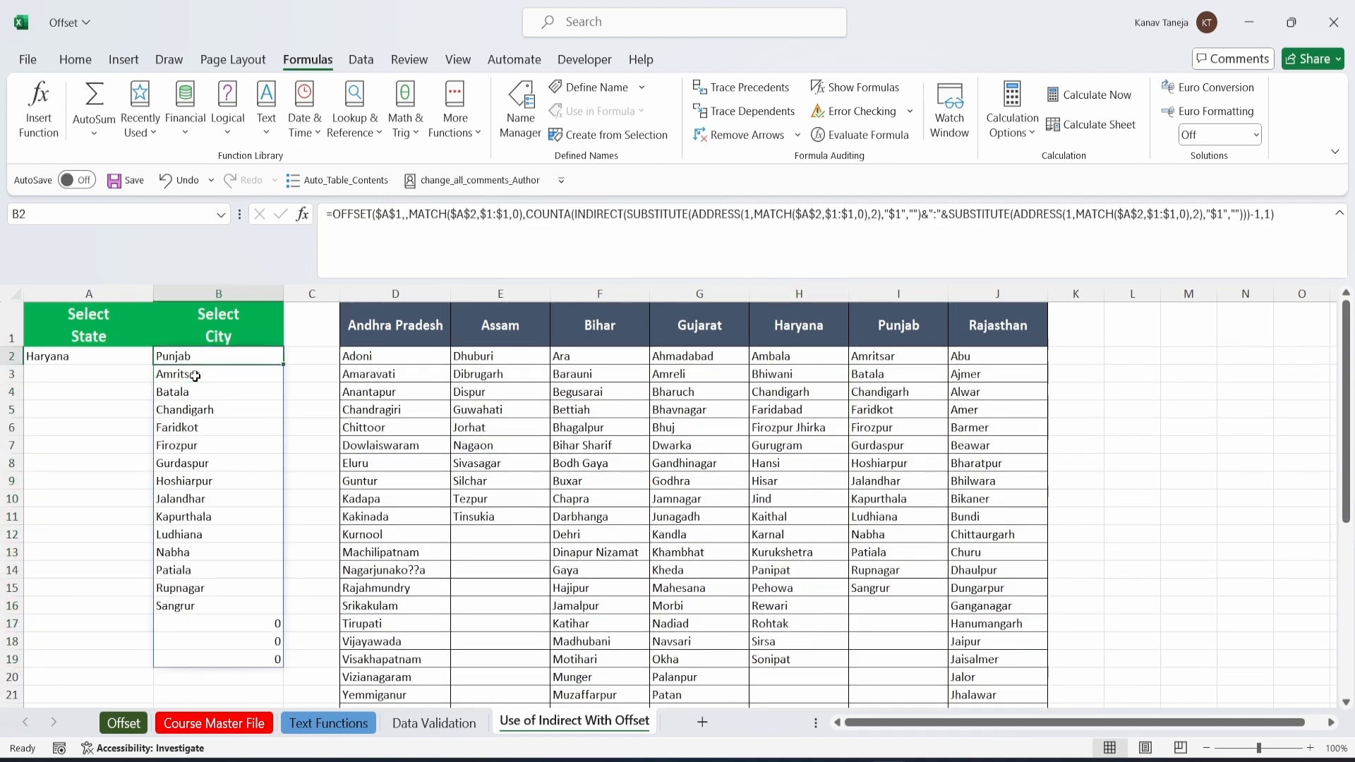
key(Right)
key(alt+Down)
key(Down)
key(Down)
key(Down)
key(Down)
key(Down)
key(Down)
key(Down)
key(Down)
key(Down)
key(Down)
key(Down)
key(Down)
key(Down)
key(Down)
key(Down)
key(Down)
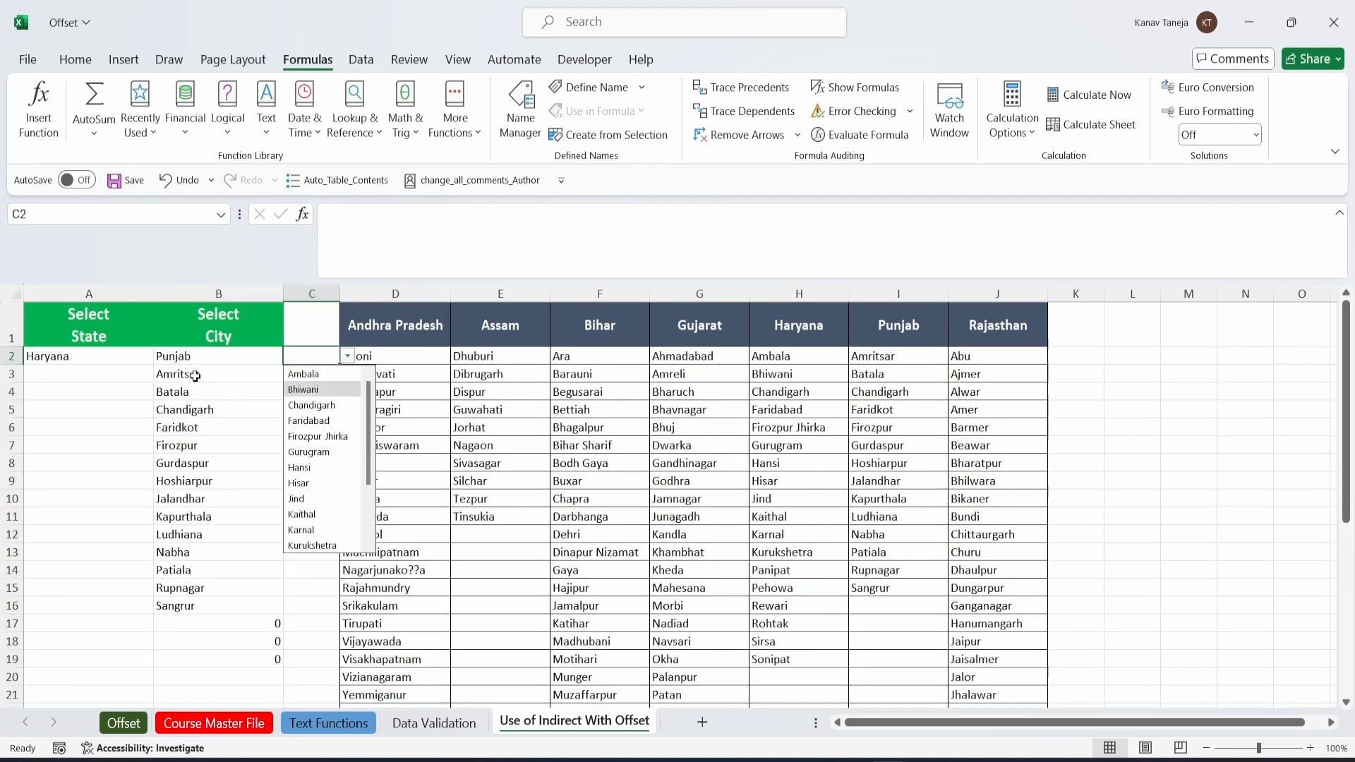
key(Down)
key(Down)
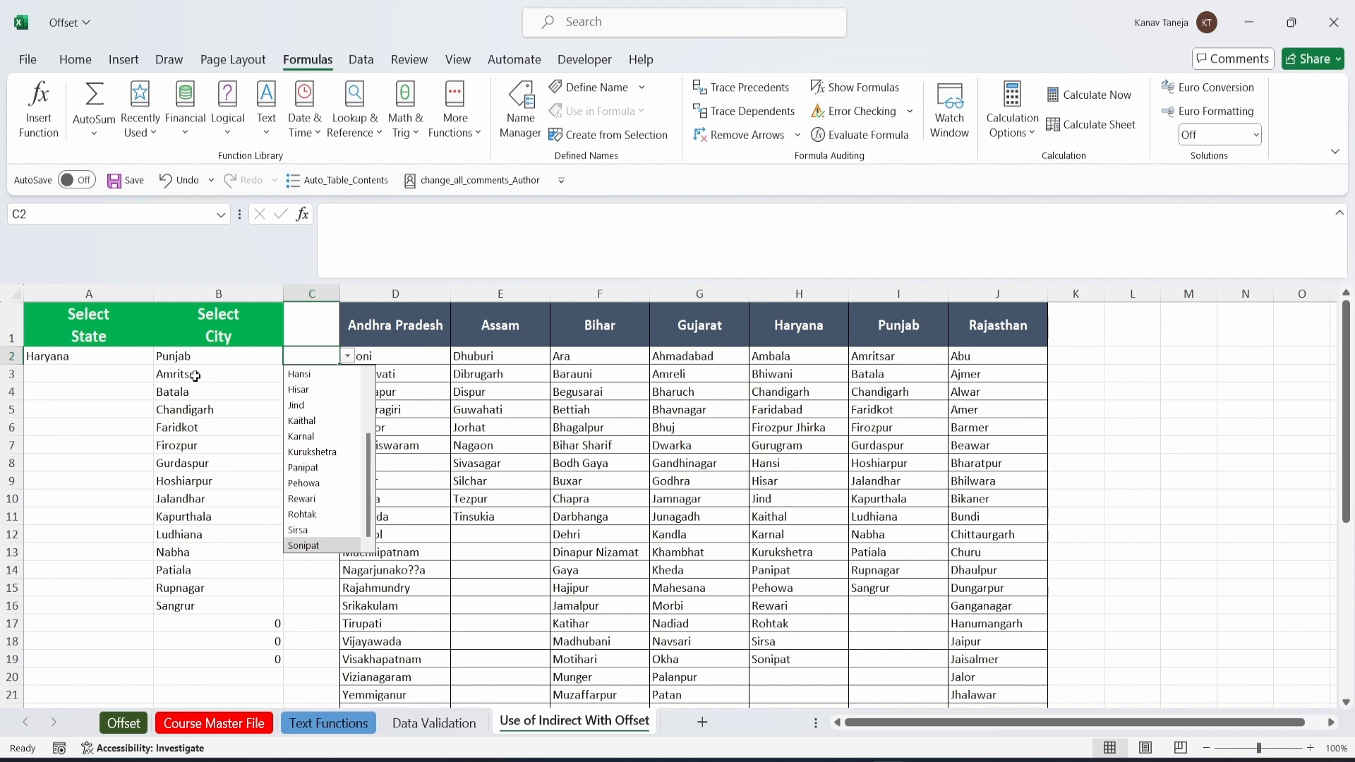
key(Up)
key(Escape)
key(Left)
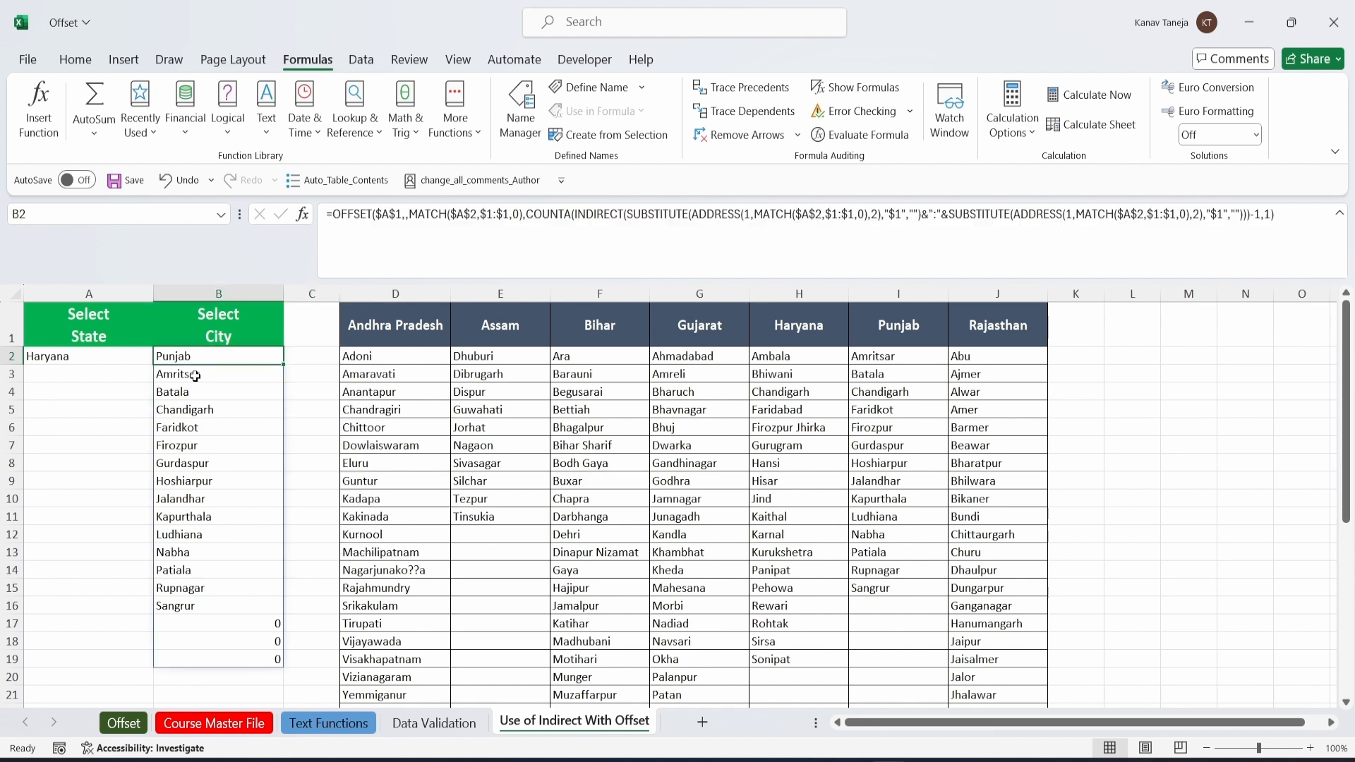
Change the state in A2 to Gujarat.
key(Left)
key(alt+Down)
key(Up)
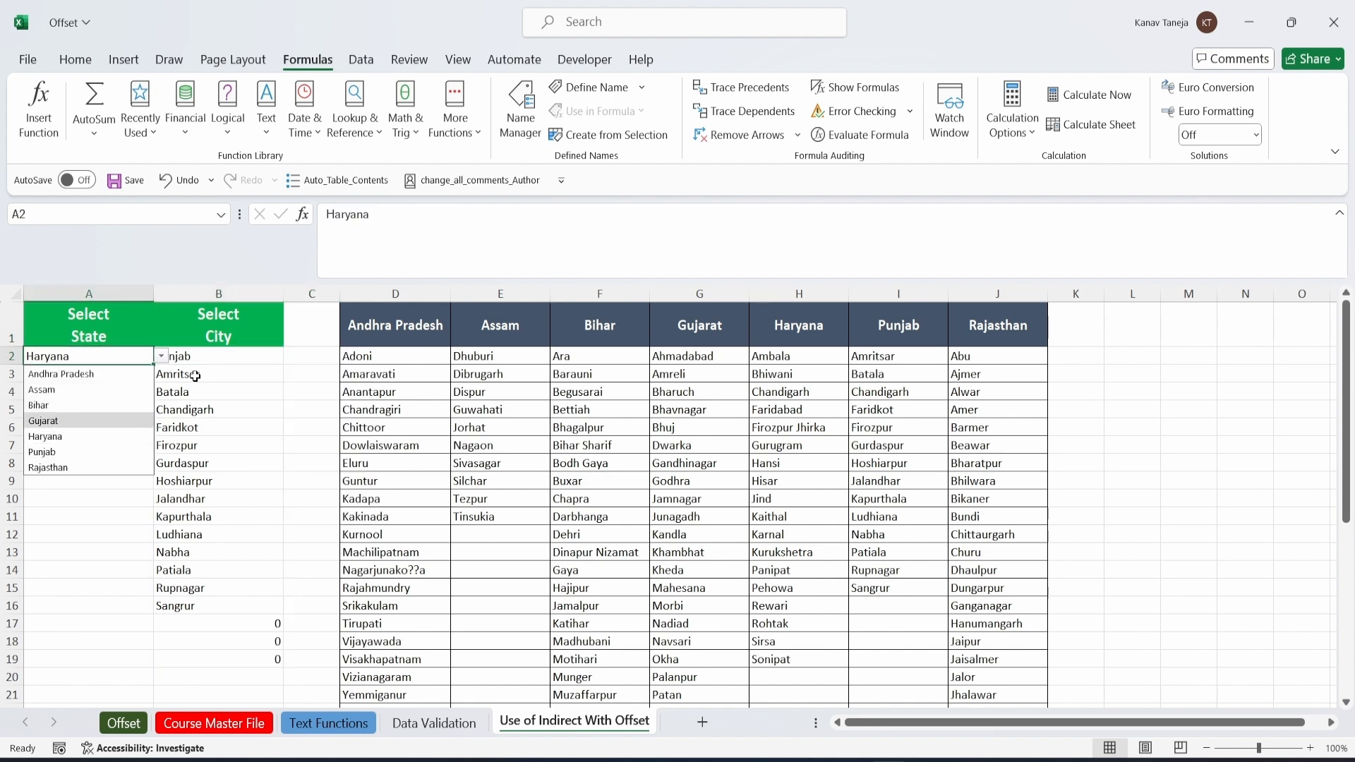
key(Return)
Browse the Gujarat city drop-down list in C2 down to its last entry.
key(Right)
key(Right)
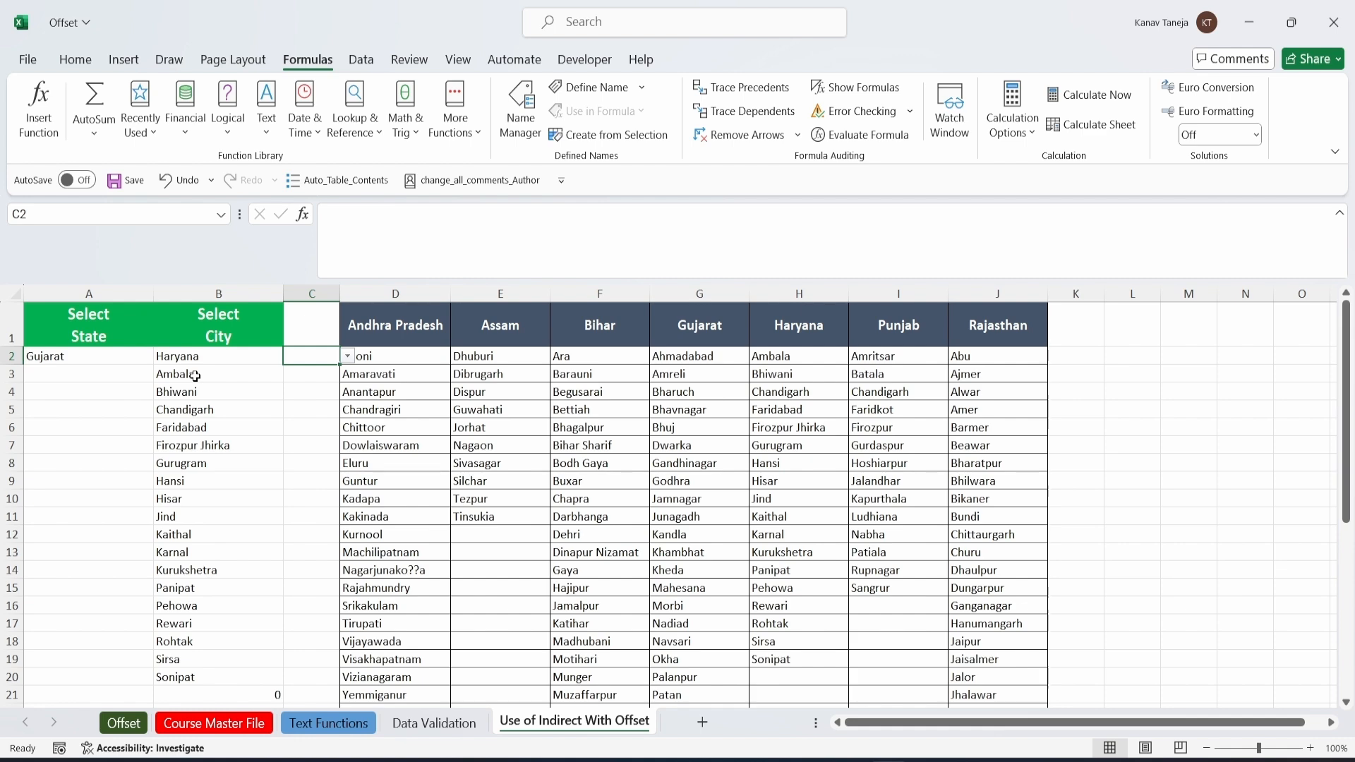
key(alt+Down)
key(Down)
key(Down)
key(Down)
key(Down)
key(Down)
key(Down)
key(Down)
key(Down)
key(Down)
key(Down)
key(Down)
key(Down)
key(Down)
key(Down)
key(Down)
key(Down)
key(Down)
key(Down)
key(Down)
key(Down)
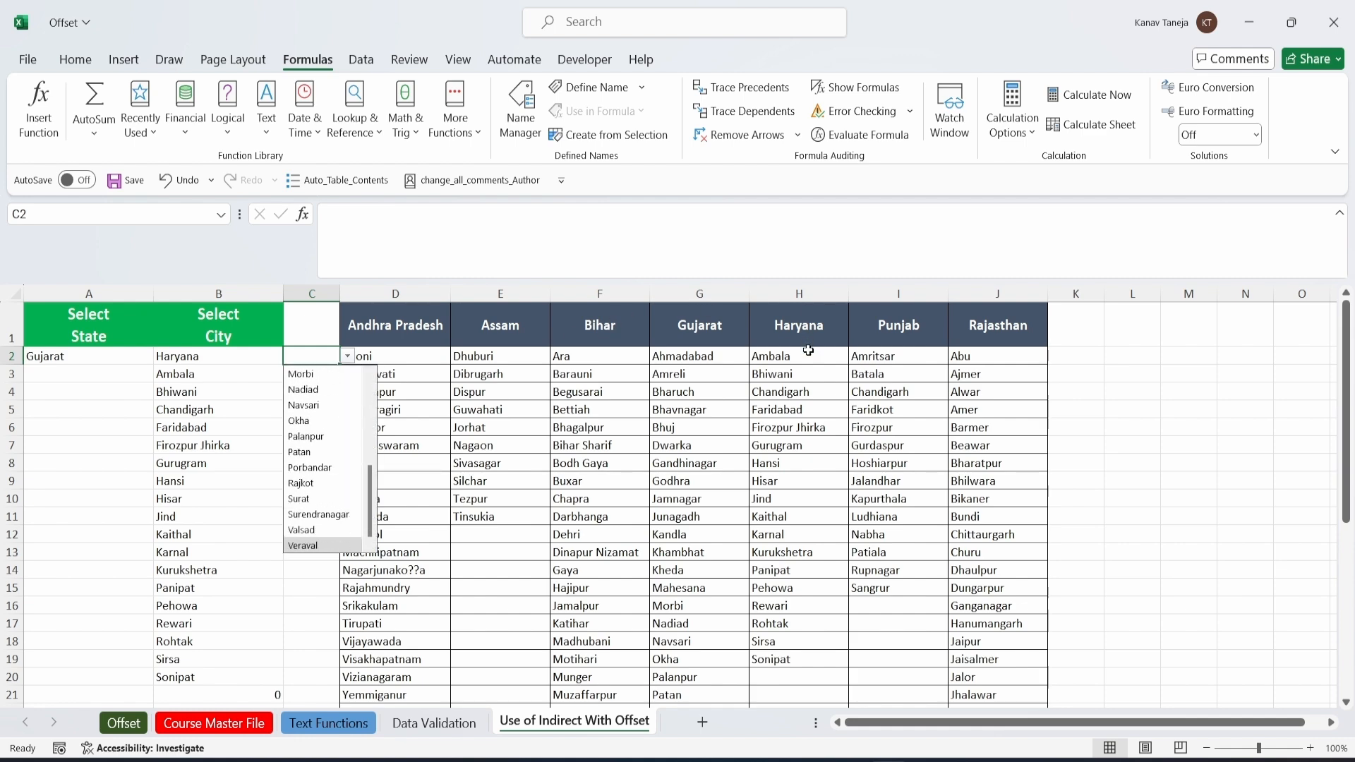
Review the Gujarat cities in column G down to the last entry to compare them with the drop-down list.
click(673, 585)
scroll(685, 621, down, 1)
scroll(687, 624, down, 1)
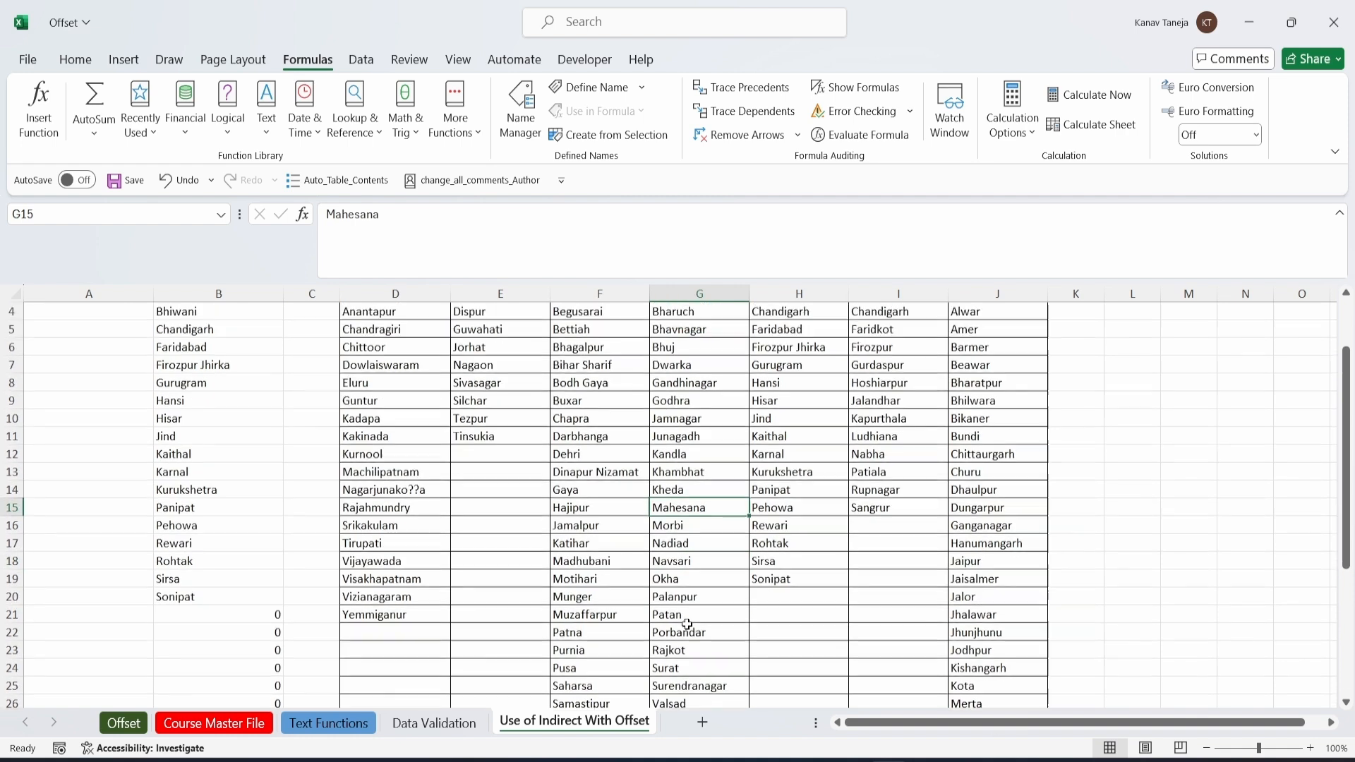
scroll(688, 695, down, 1)
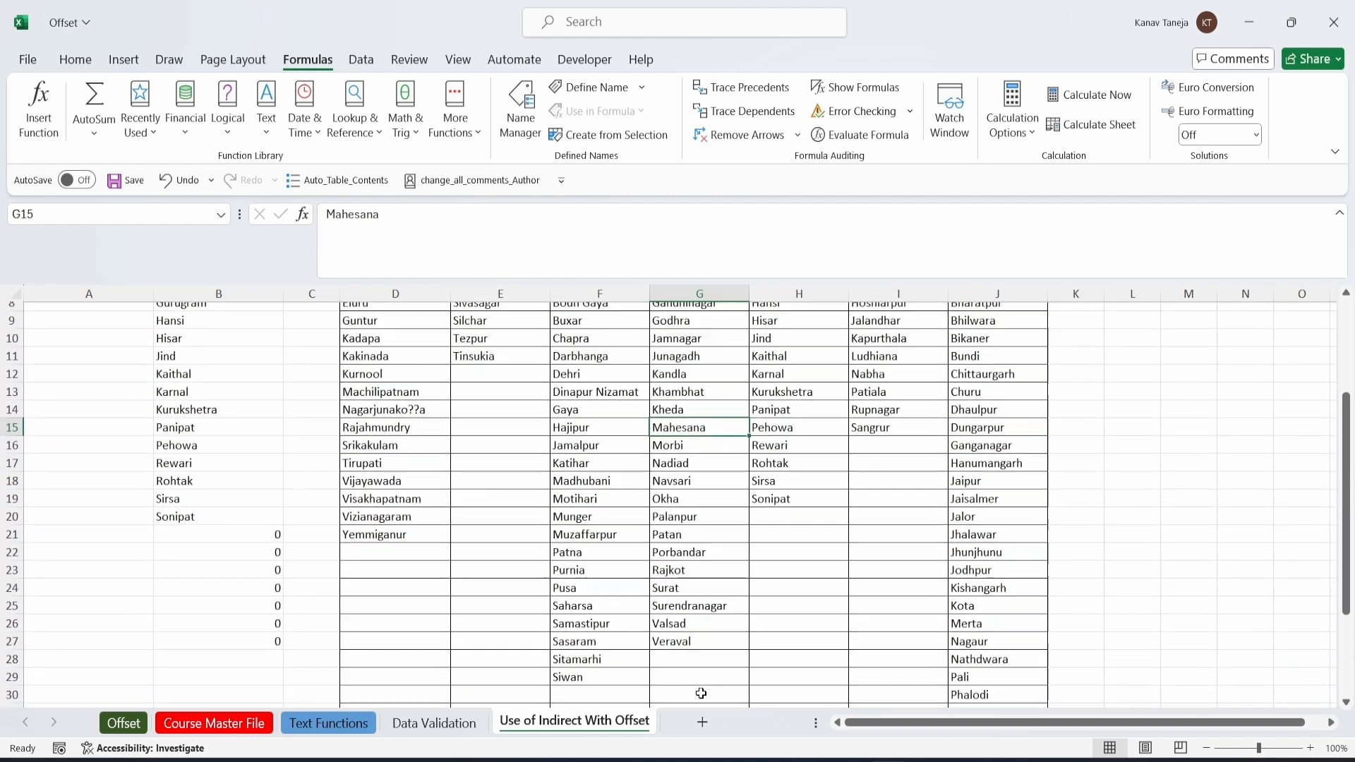
scroll(660, 564, up, 3)
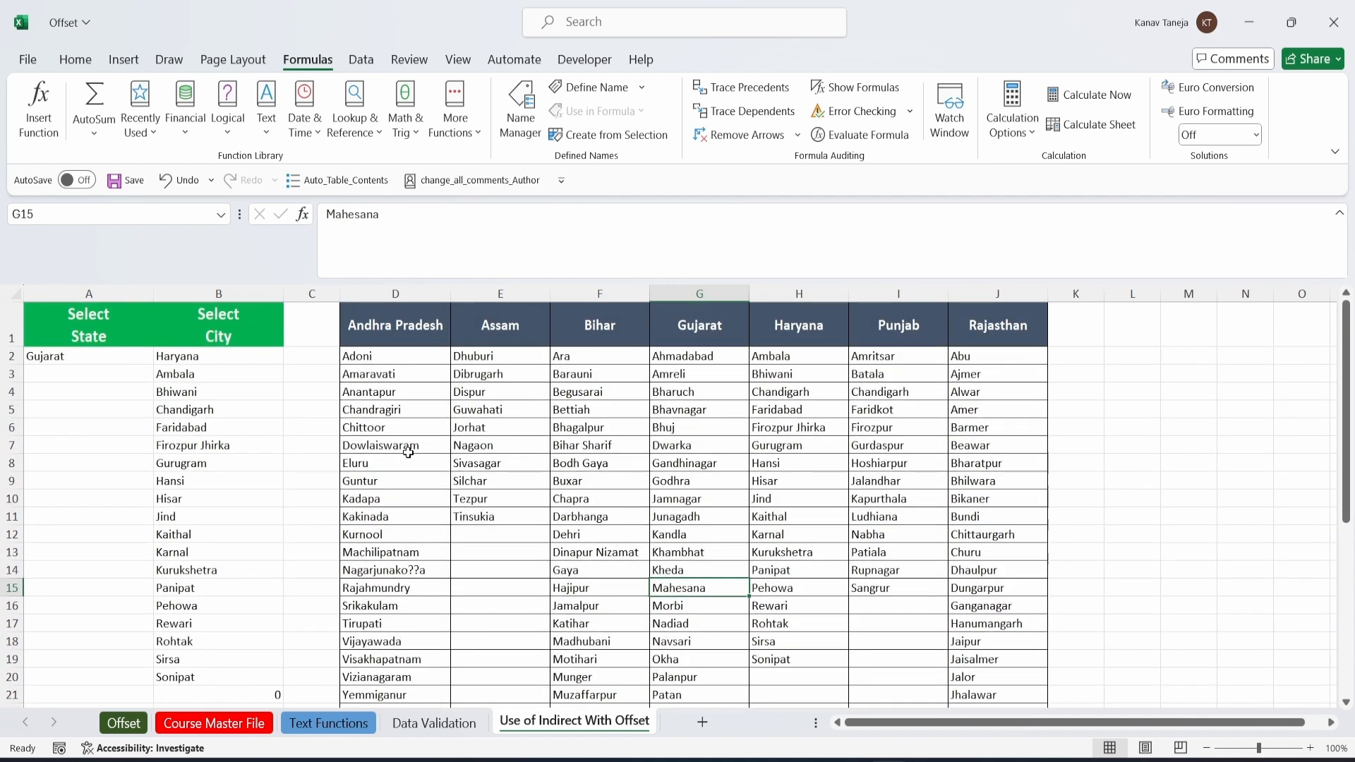
Reopen the city list in C2 without picking a city, and select the B2 formula cell.
click(322, 352)
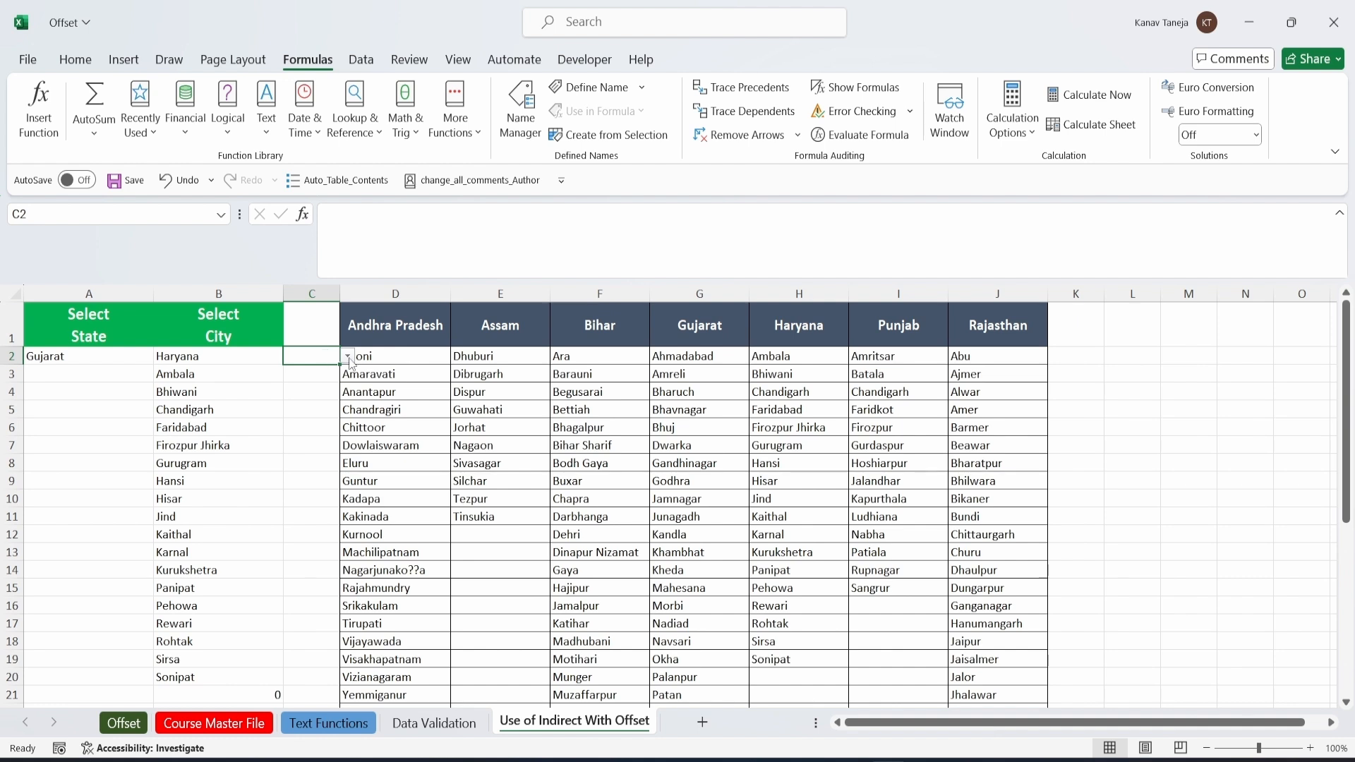
click(348, 356)
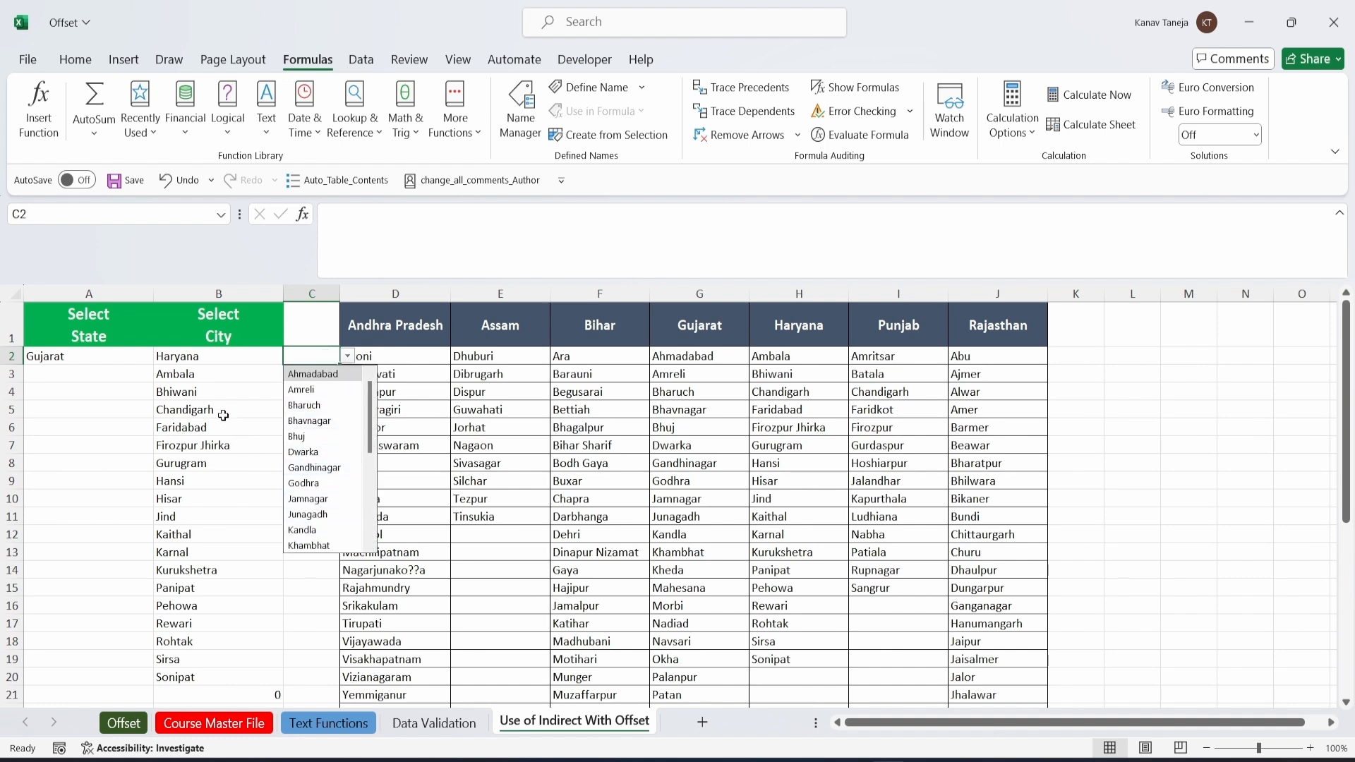
click(201, 359)
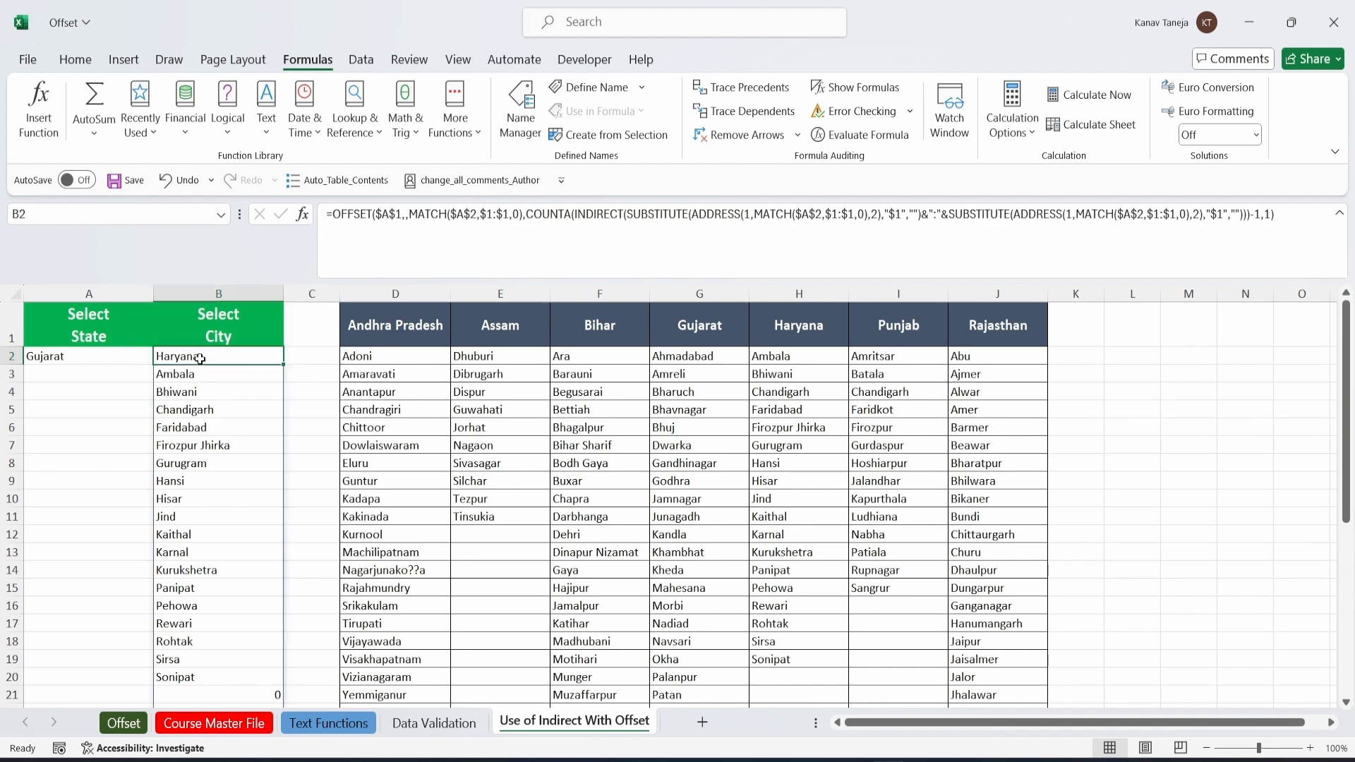